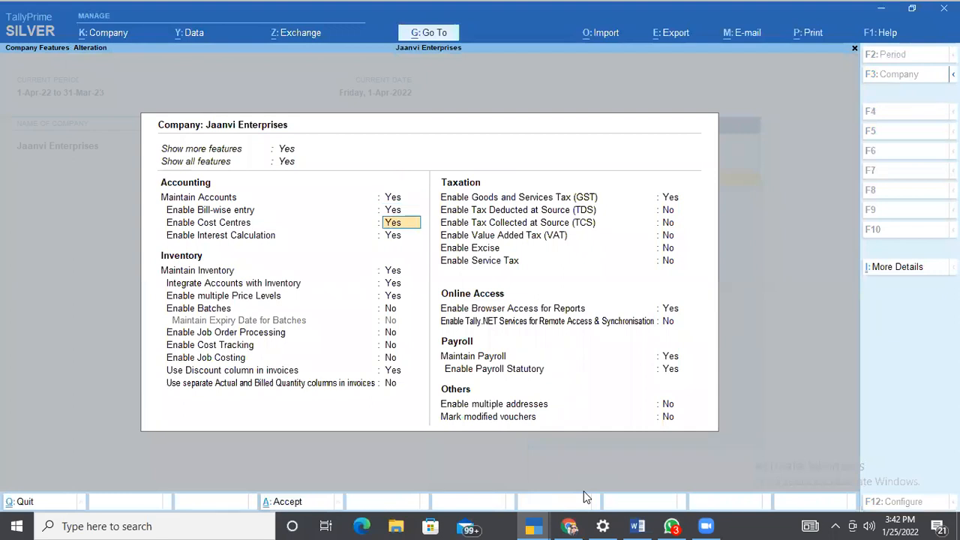
Go through the accounting and inventory features of the company as far as the discount column in invoices
key("Down")
key("Down")
key("Down")
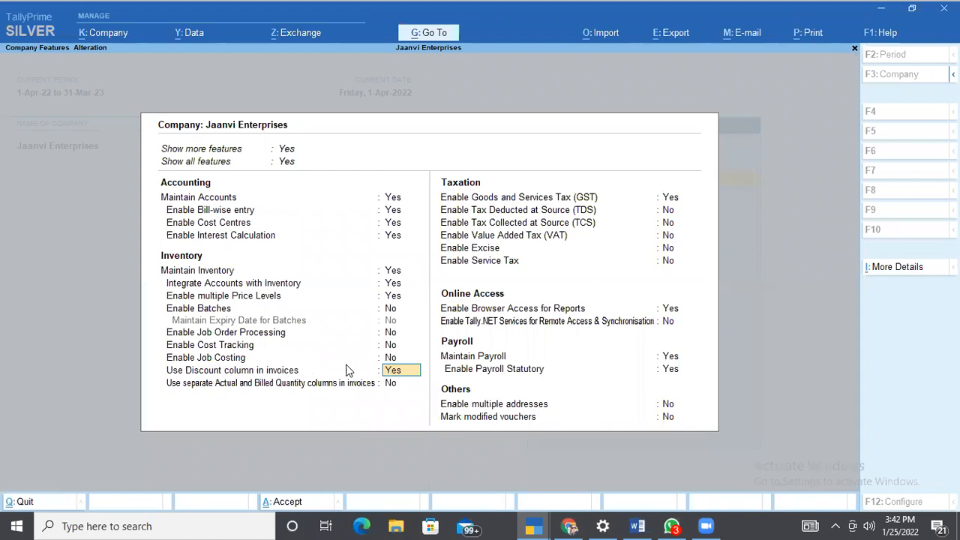
key("Return")
key("Return")
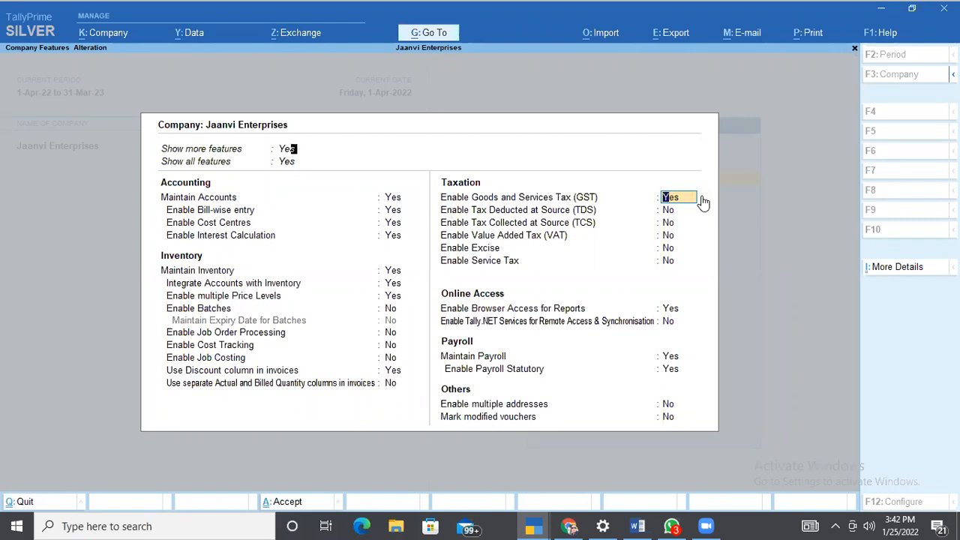
Open the company's GST details with GST enabled and review the registration details
key("Return")
key("Return")
key("Return")
key("Return")
key("Return")
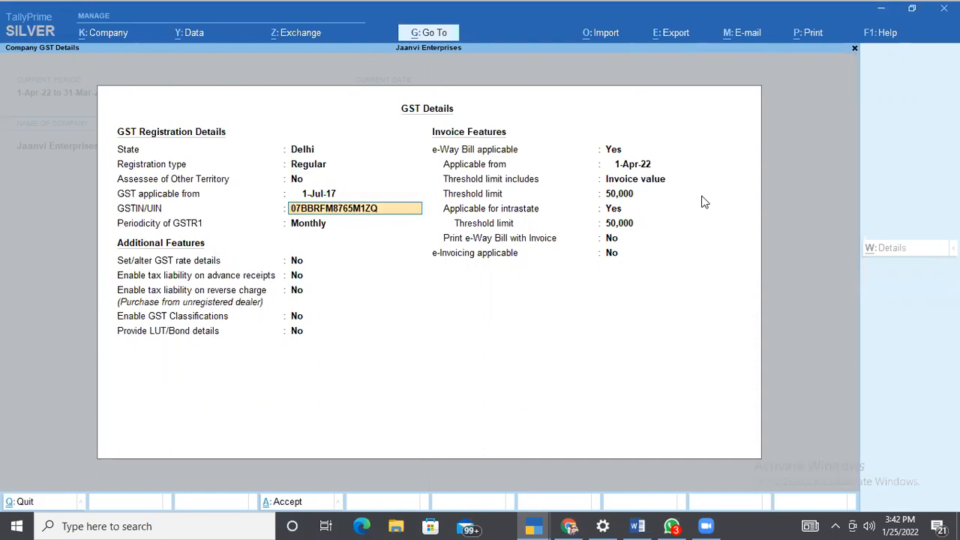
key("Return")
key("Return")
key("Return")
key("Return")
key("Return")
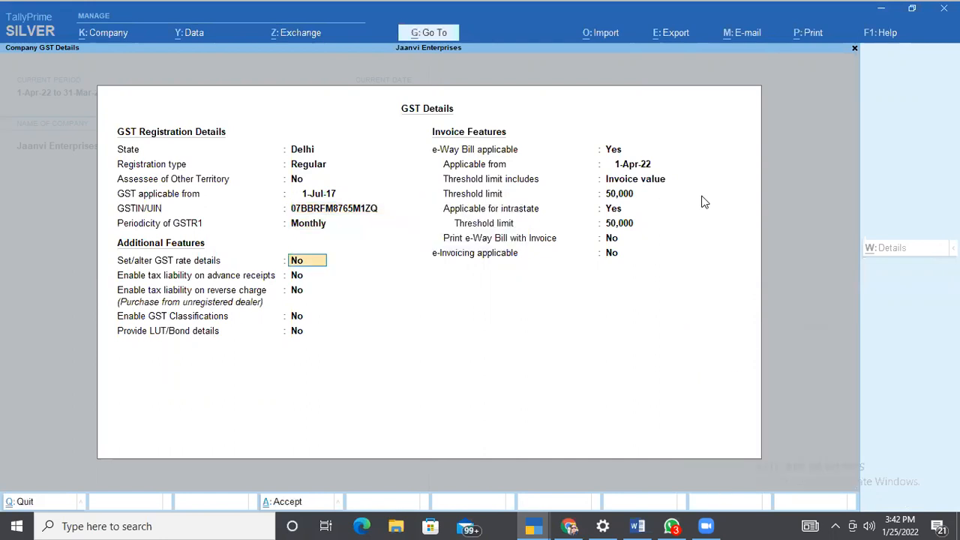
Review the additional GST features, e-Way Bill threshold settings and e-Invoicing option of the company
key("Return")
key("Return")
key("Return")
key("Return")
key("Return")
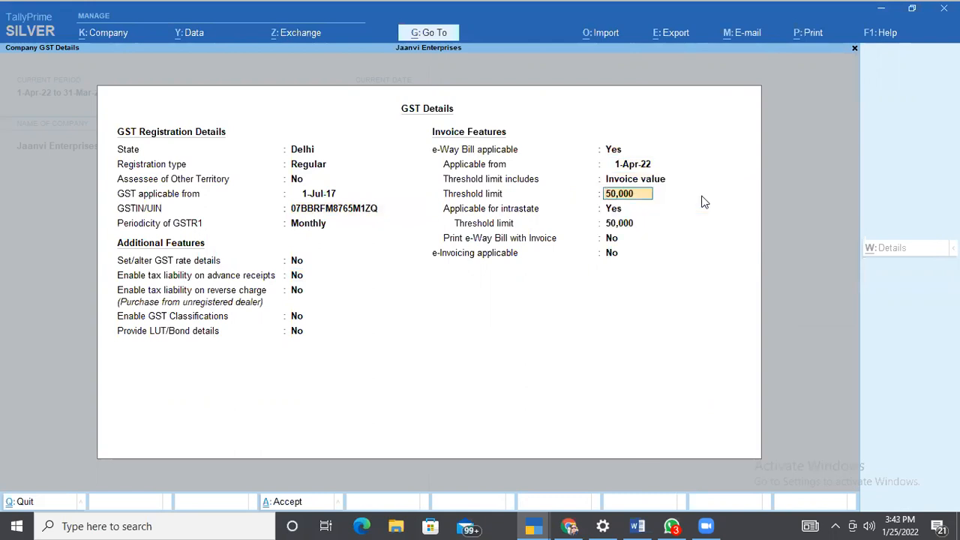
key("Return")
key("Return")
key("Return")
key("Return")
key("Return")
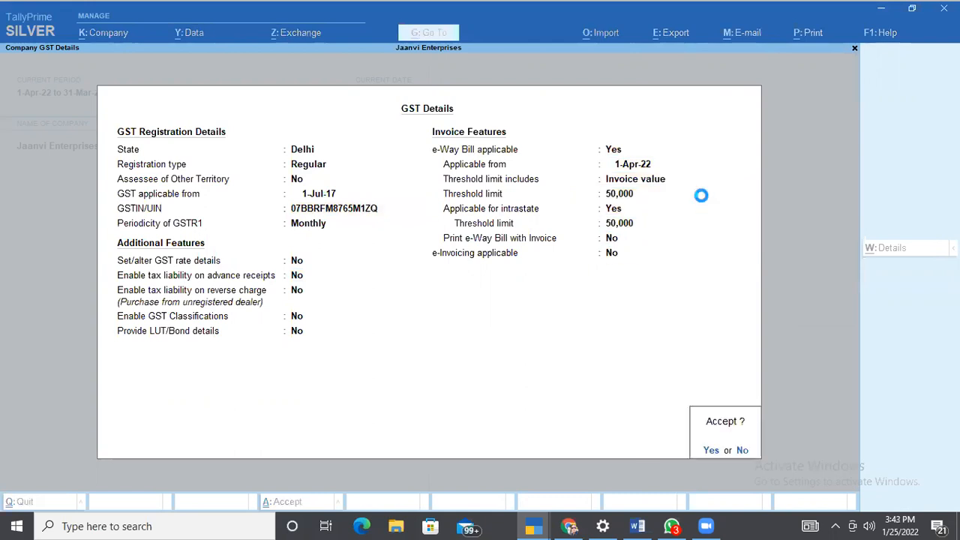
Accept the company's GST details and save the company features
key("Return")
key("Return")
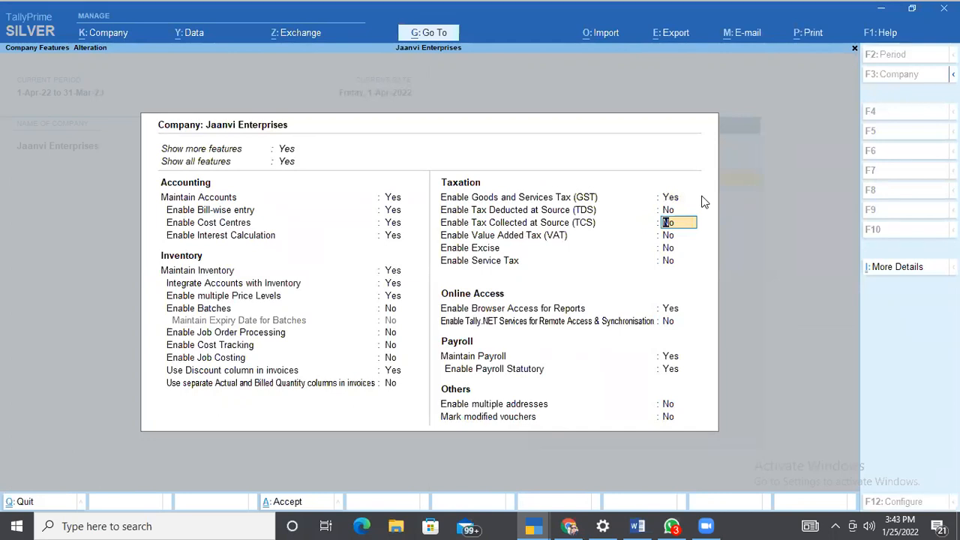
key("ctrl")
key("ctrl+a")
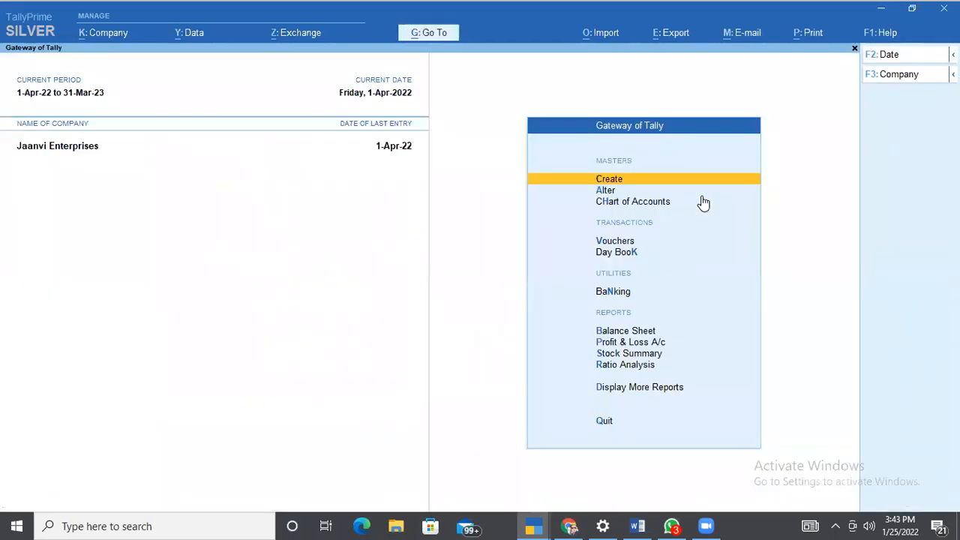
Open a new Purchase voucher from the Gateway of Tally
key("Down")
key("Down")
key("Down")
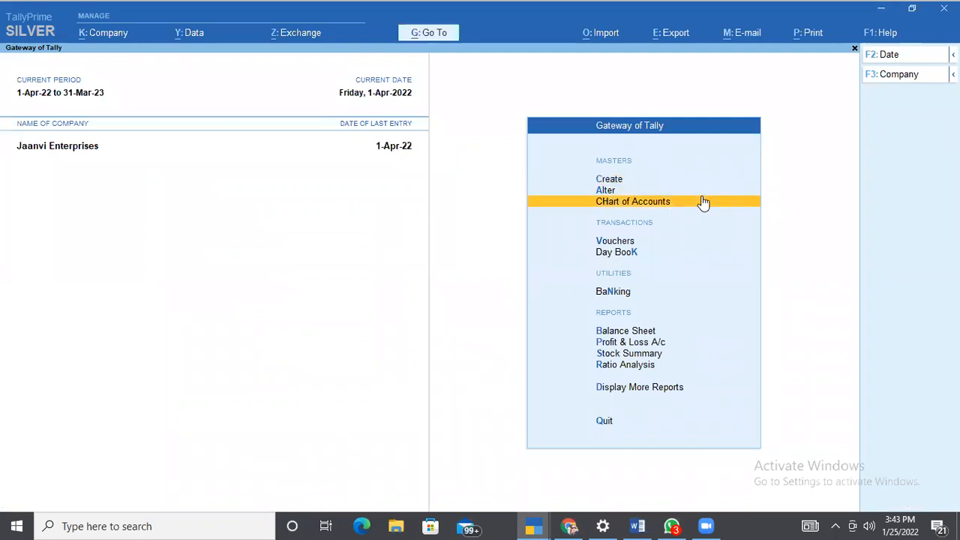
key("Return")
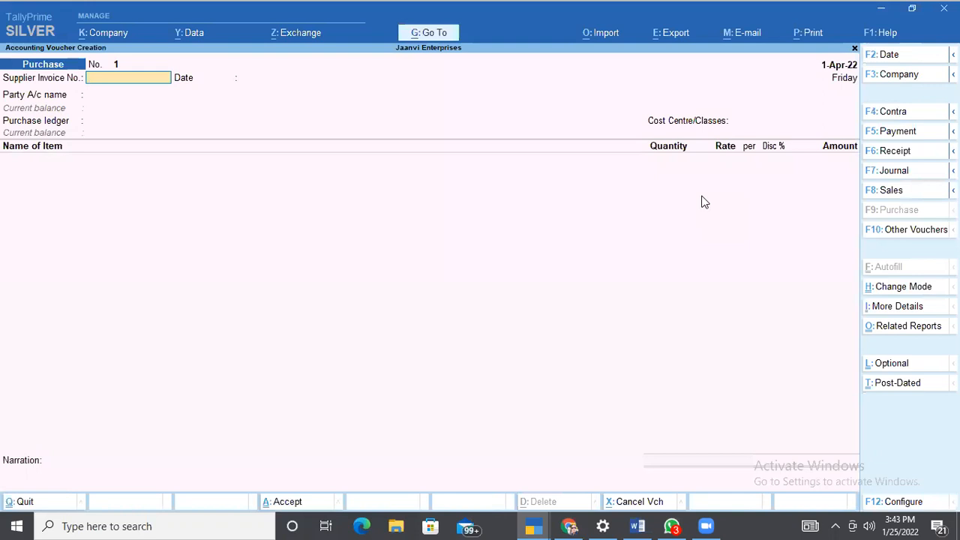
Check the purchase exercise in the Word notes, then return to the voucher and enter supplier invoice number 980
key("alt+Tab")
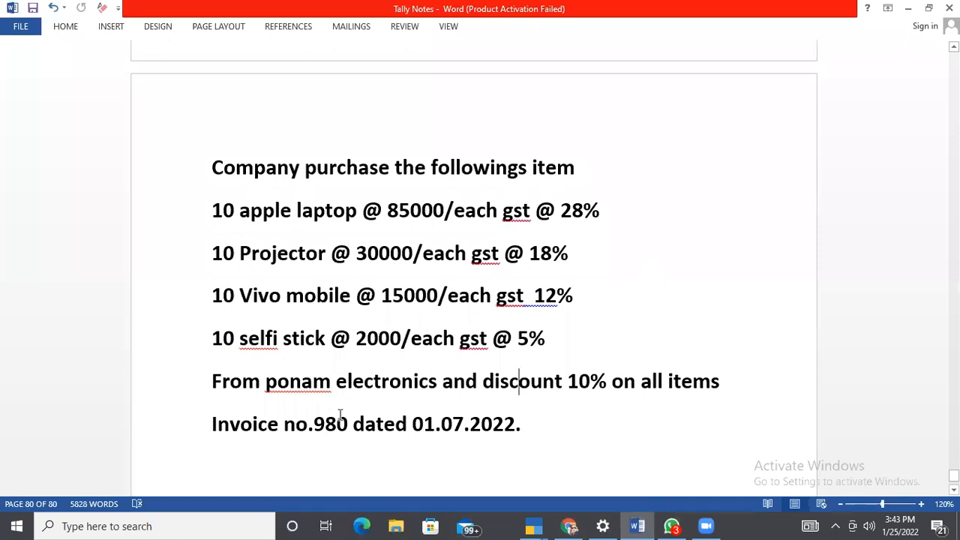
key("alt+Tab")
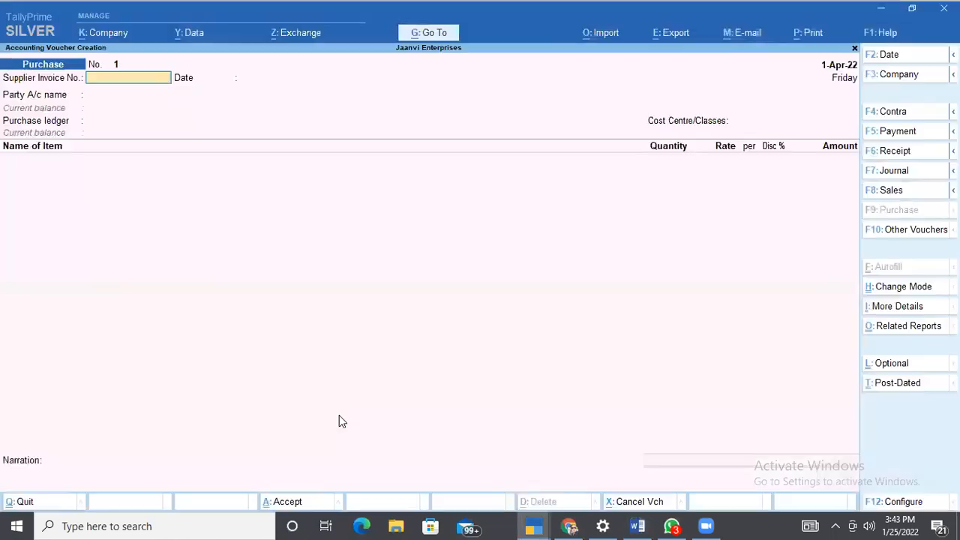
type("980")
key("Return")
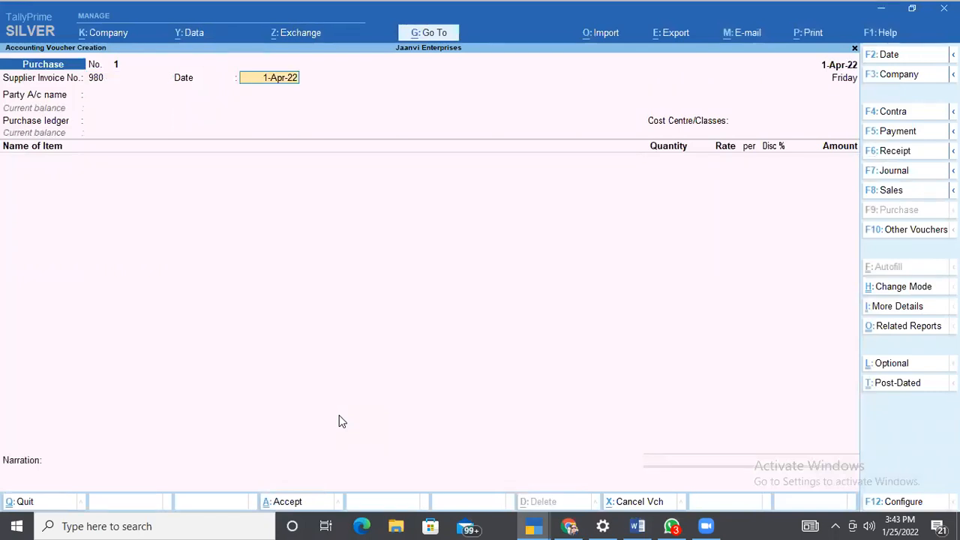
Set both the voucher date and the supplier invoice date to 1-Jul-22
key("F2")
type("1 7")
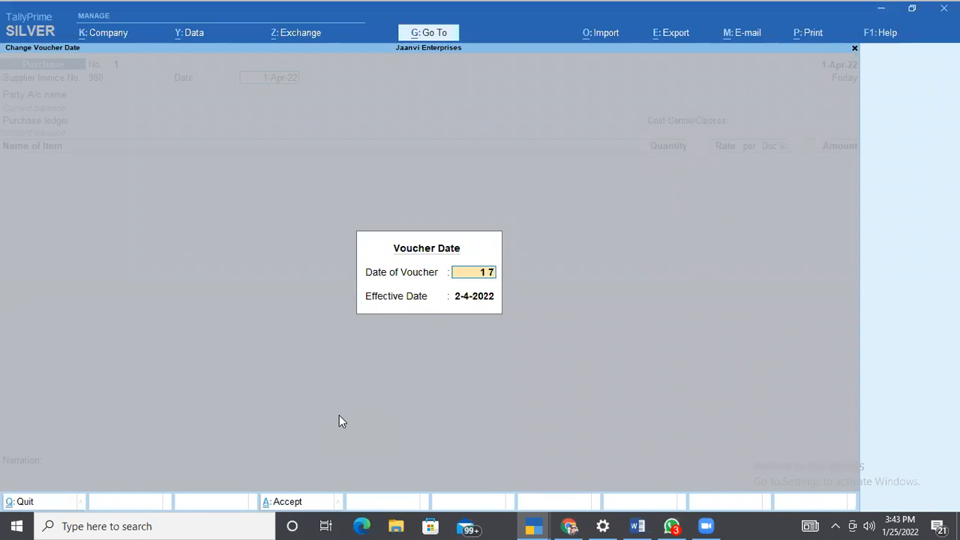
type(" 22")
key("Return")
key("Return")
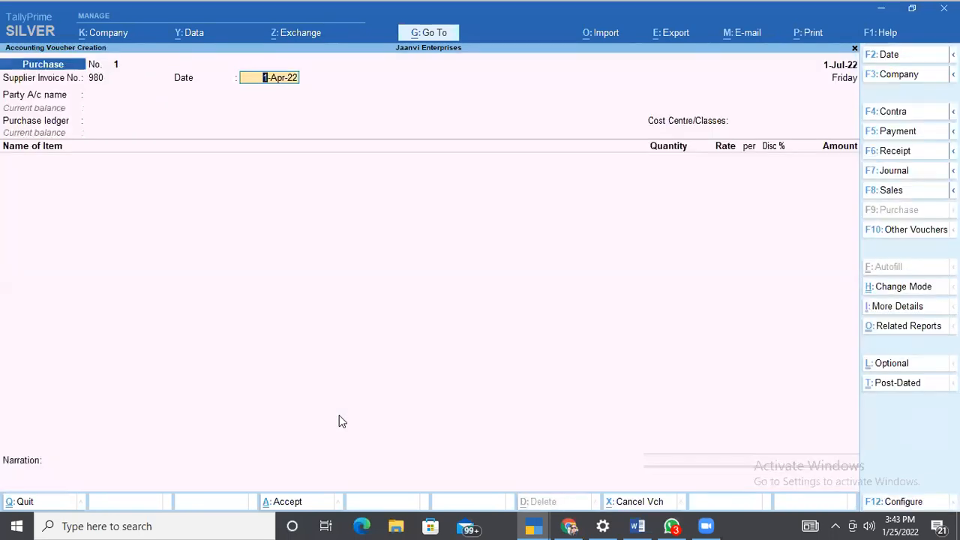
type("1 7 22")
key("Return")
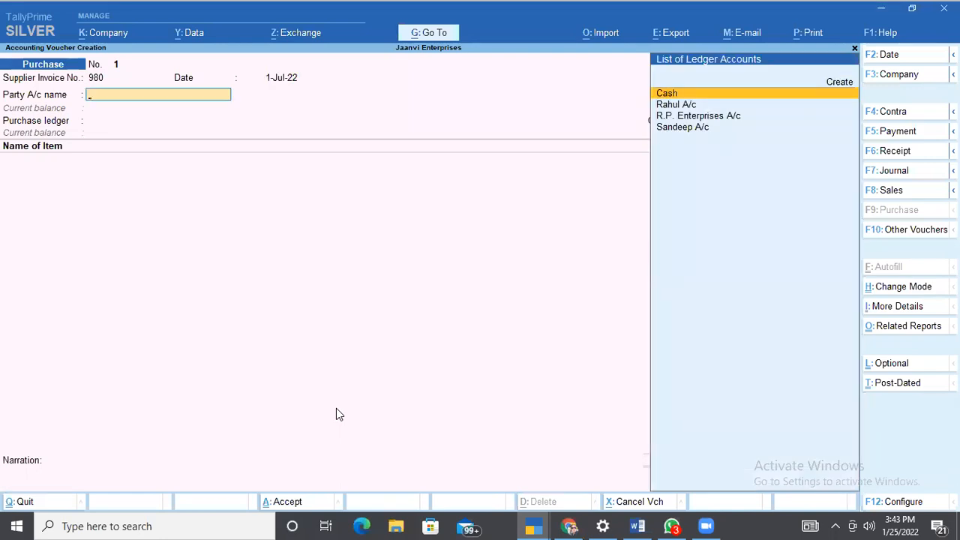
Create a party ledger named Poonam Electronics under the Sundry Creditors group
key("alt+c")
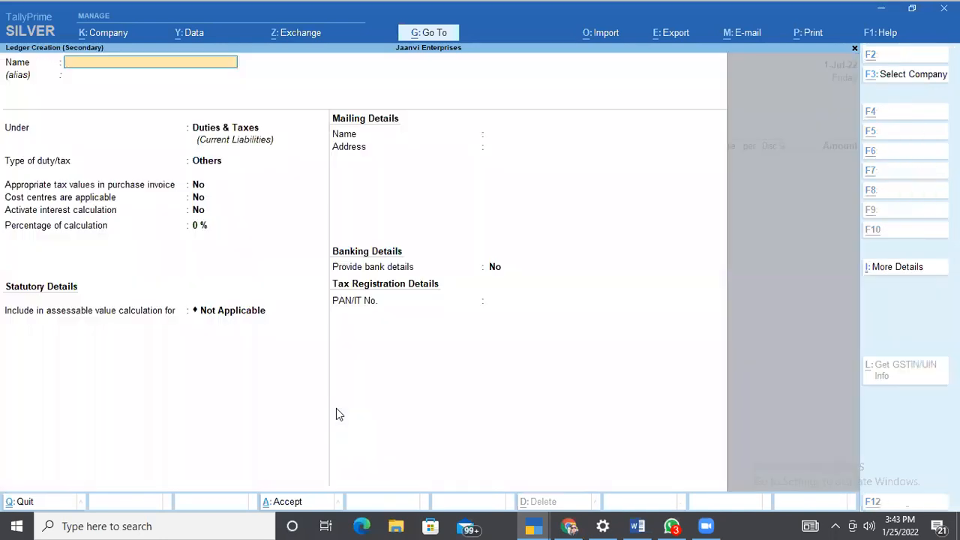
type("P")
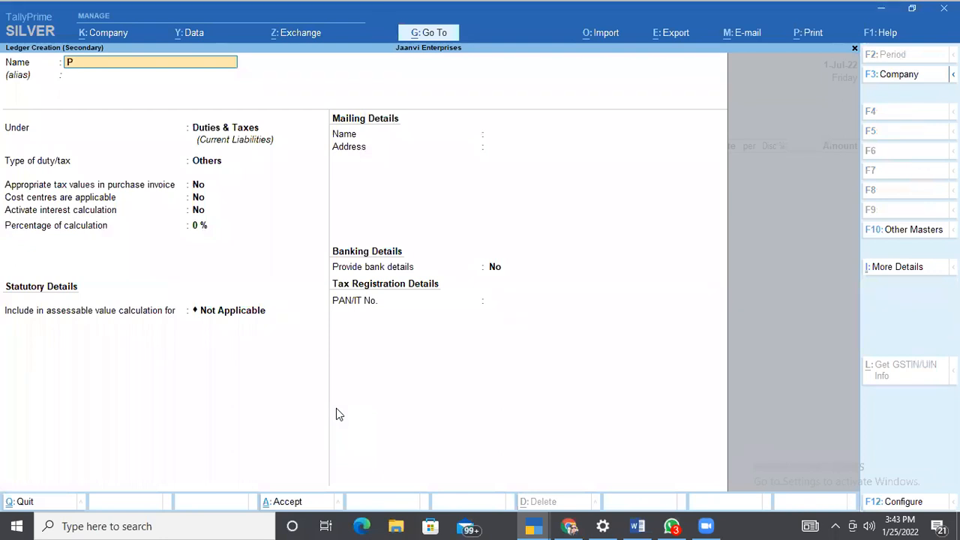
type("oonam Electronics")
key("Return")
key("Return")
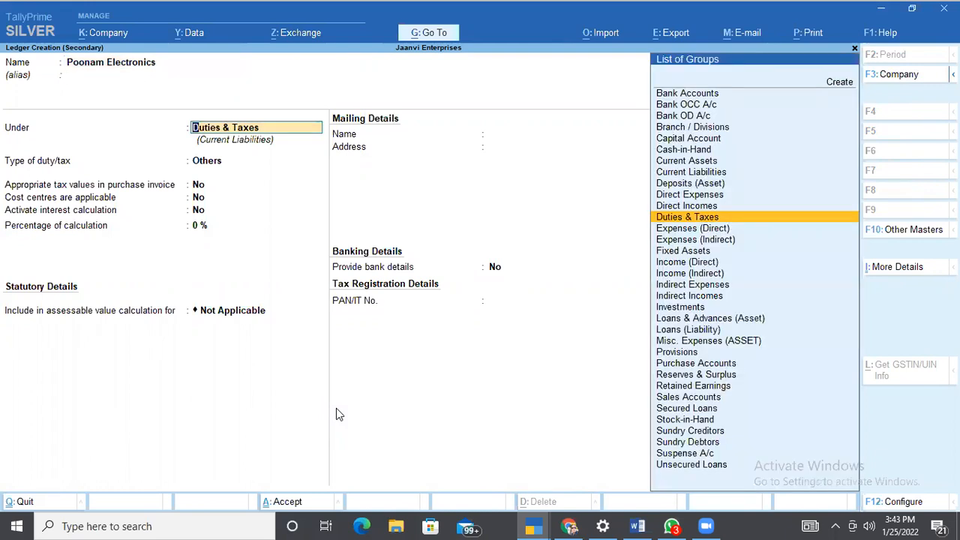
type("S")
key("Down")
key("Down")
key("Down")
key("Down")
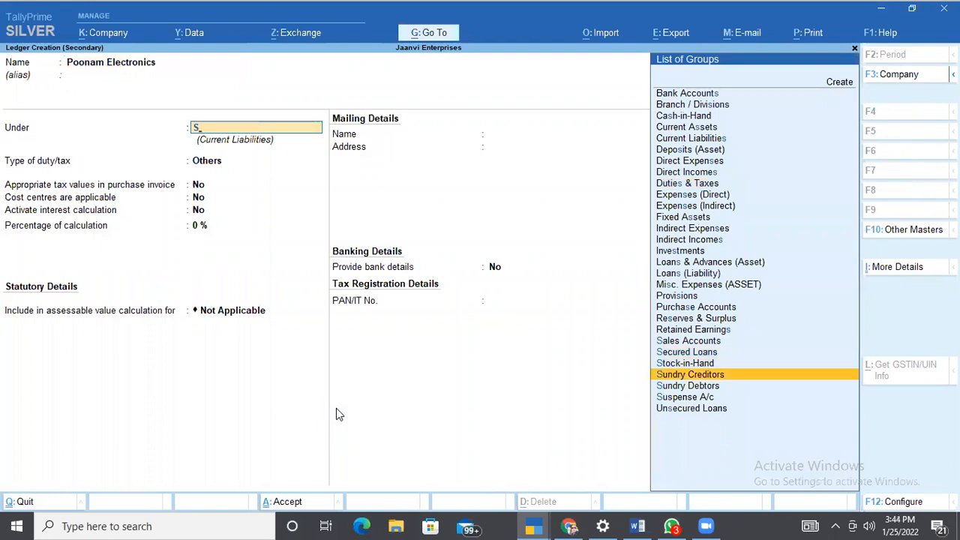
key("Return")
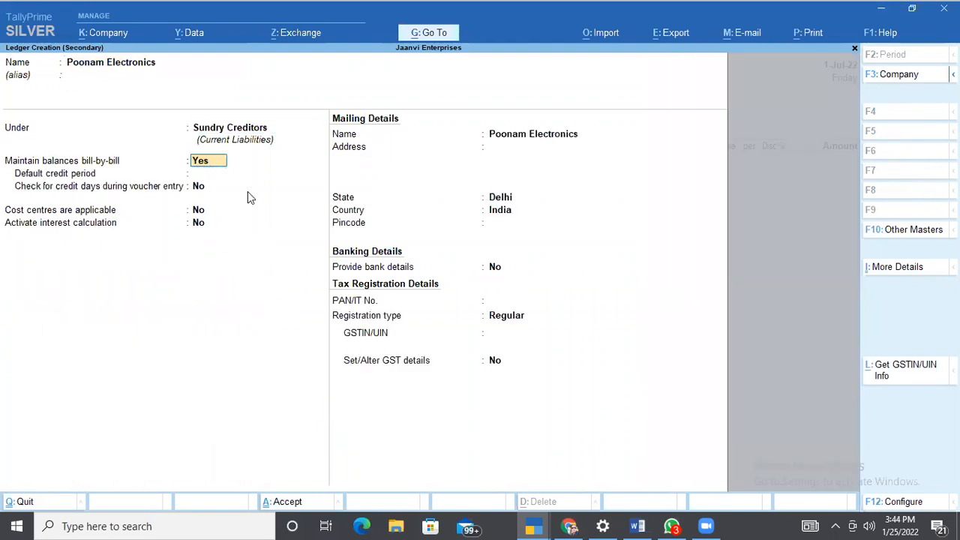
Keep bill-by-bill balances enabled for Poonam Electronics, leaving the credit period and address blank
key("Return")
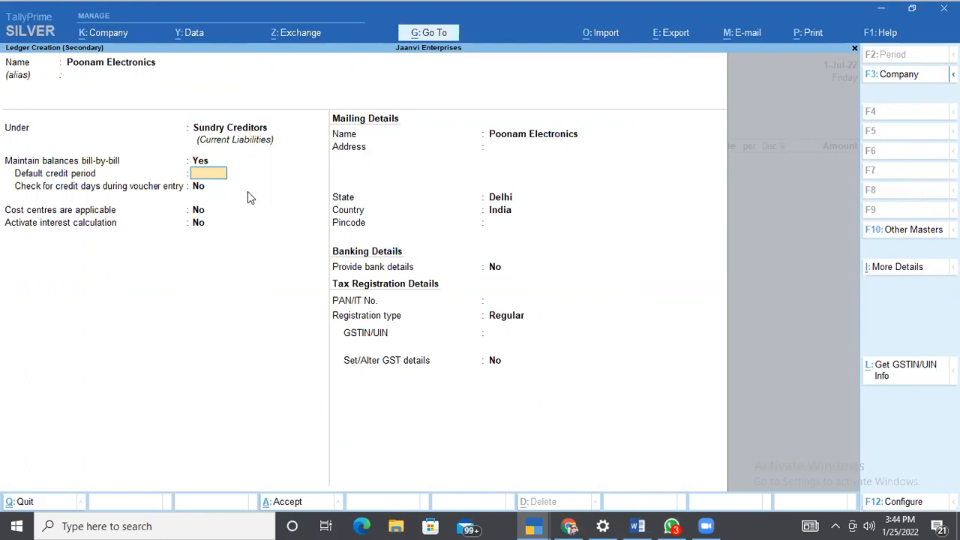
key("Return")
key("Return")
key("Return")
key("Return")
key("Return")
key("Return")
key("Return")
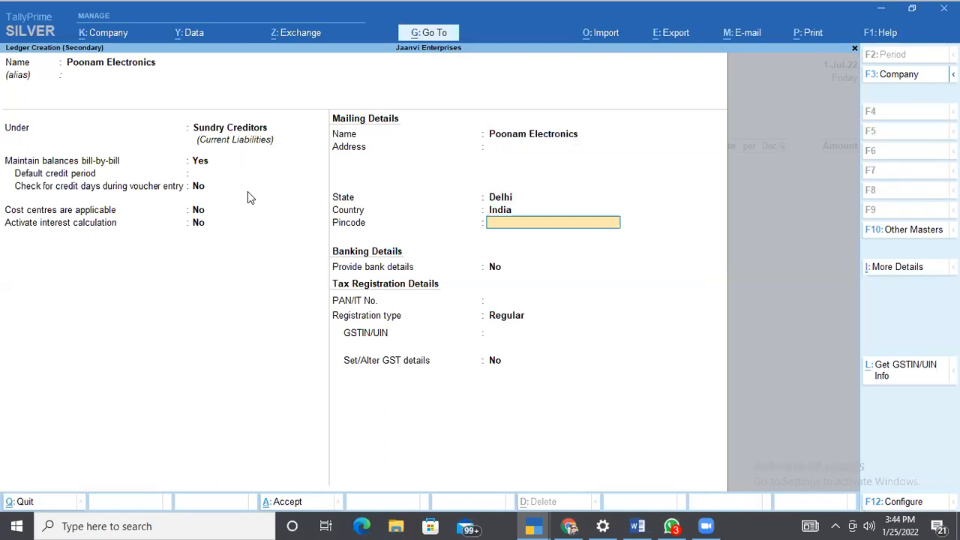
Confirm Delhi as the supplier's state and Regular as its registration type, leaving the bank and tax numbers blank
key("BackSpace")
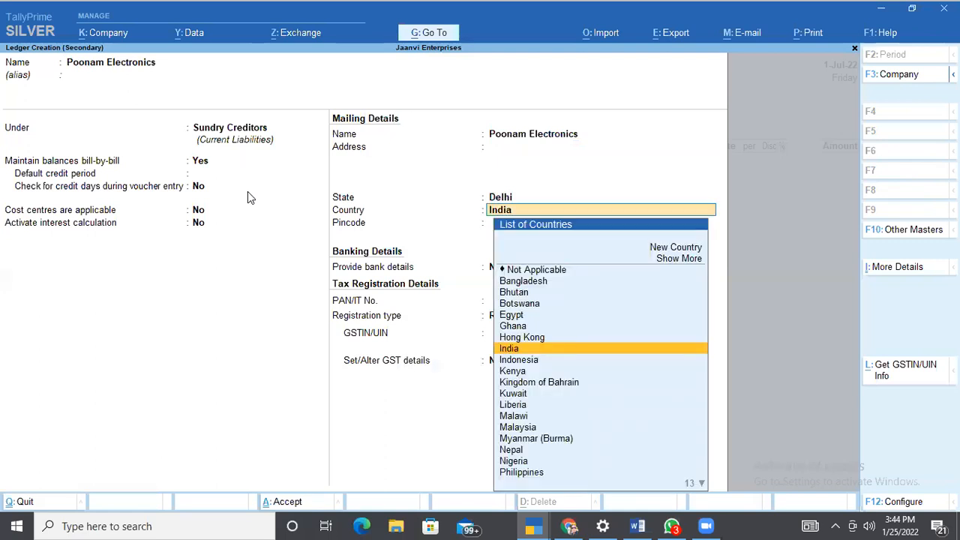
key("BackSpace")
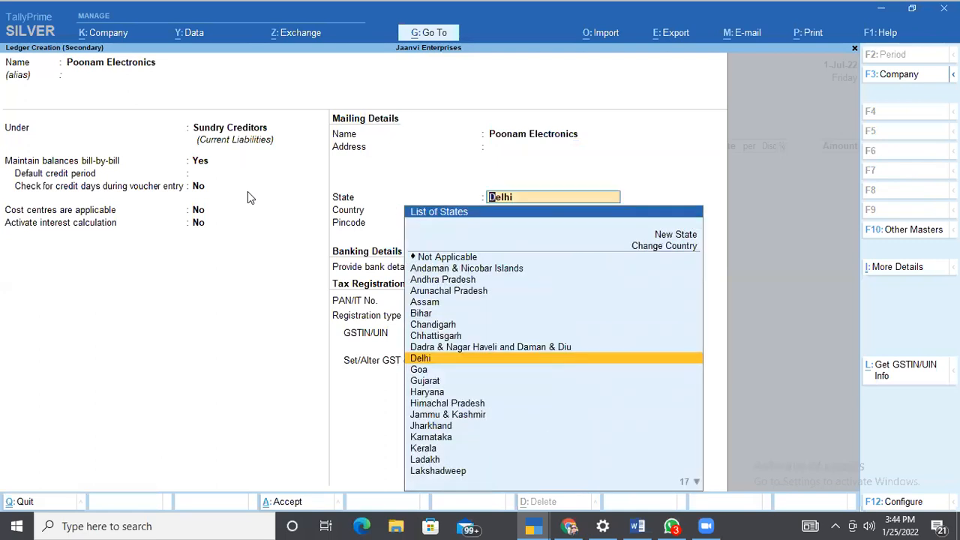
key("Return")
key("Return")
key("Return")
key("Return")
key("Return")
key("Return")
key("Return")
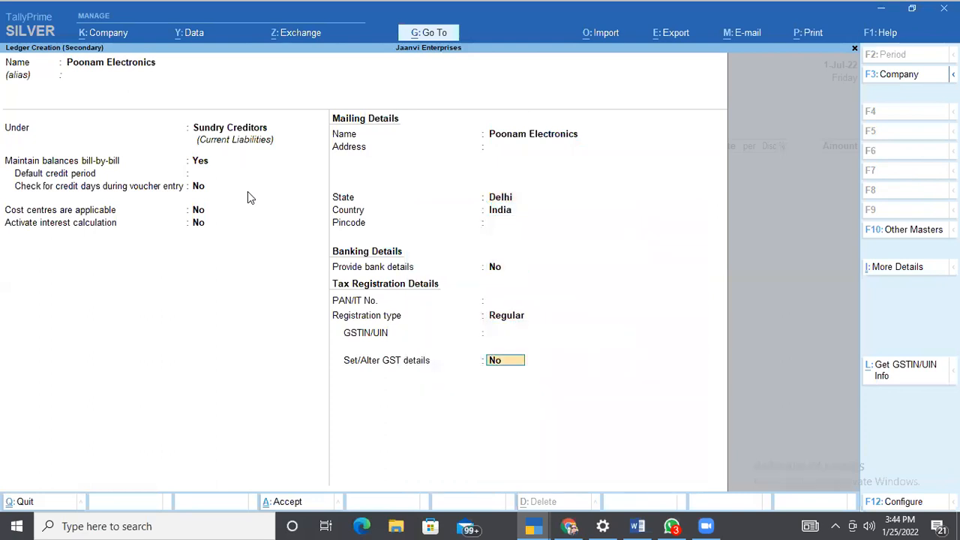
Save the Poonam Electronics ledger and accept the blank receipt details and the party details
key("Return")
key("Return")
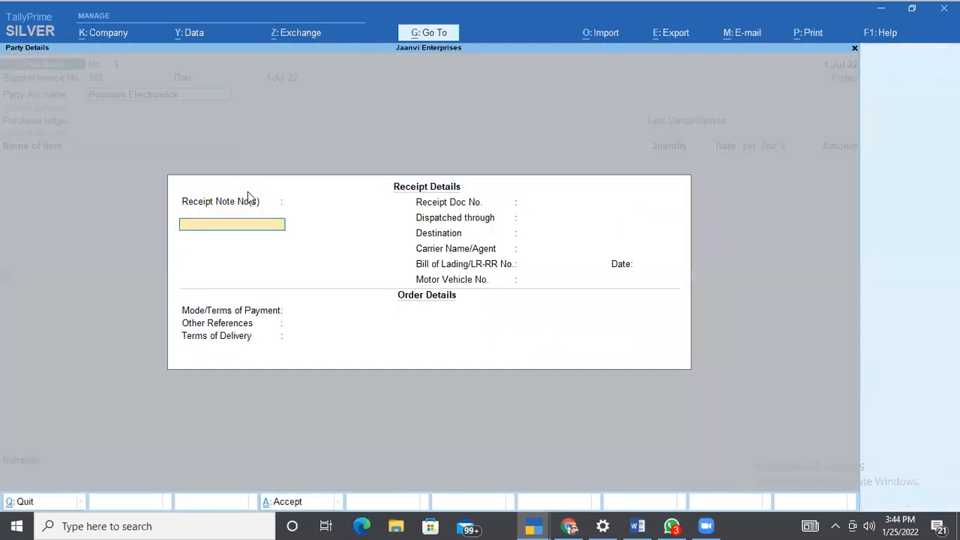
key("ctrl+a")
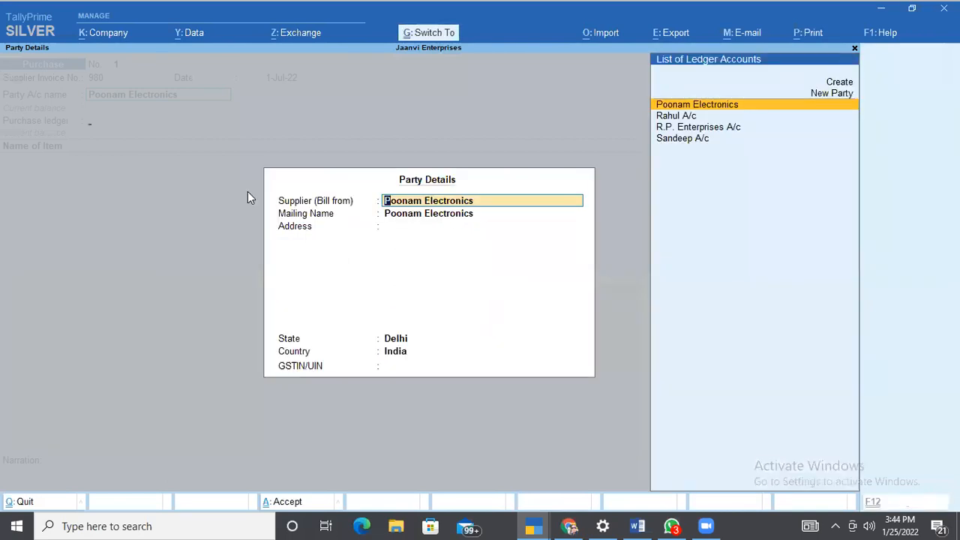
key("ctrl+a")
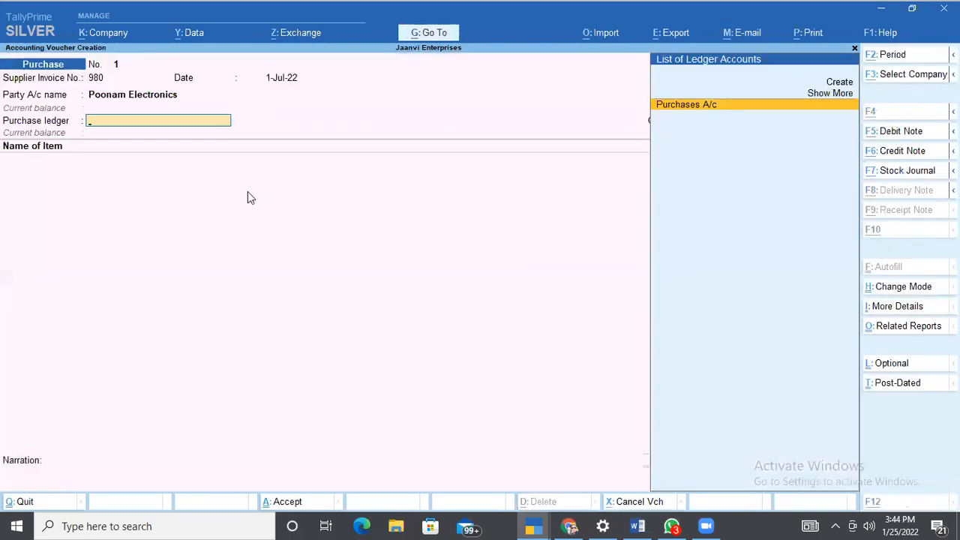
Start a new ledger for the voucher's purchase ledger and name it Purchases Accountant
key("alt+c")
type("Purch")
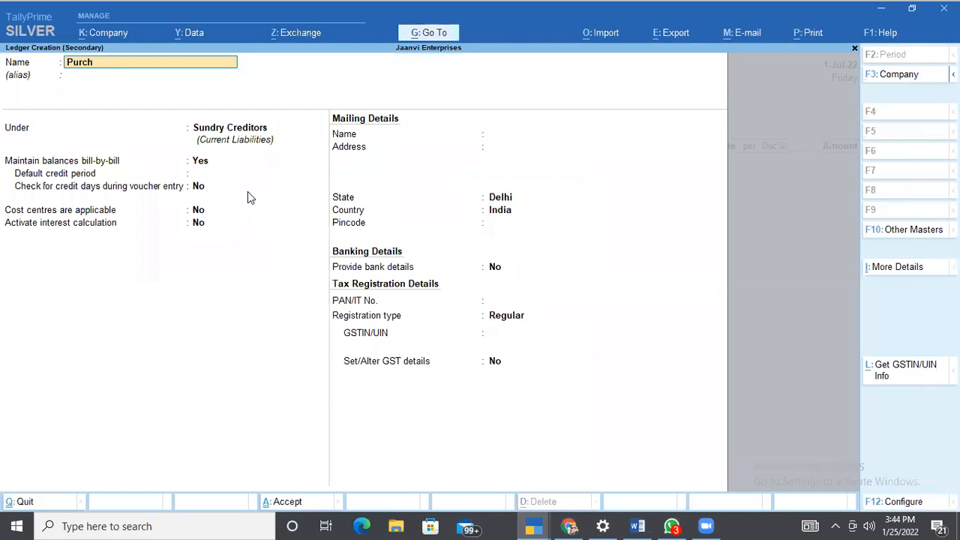
type("ase")
type("s")
type(" a/c")
type(" @")
key("BackSpace")
key("BackSpace")
key("BackSpace")
key("BackSpace")
type("Accountant")
key("Return")
key("Return")
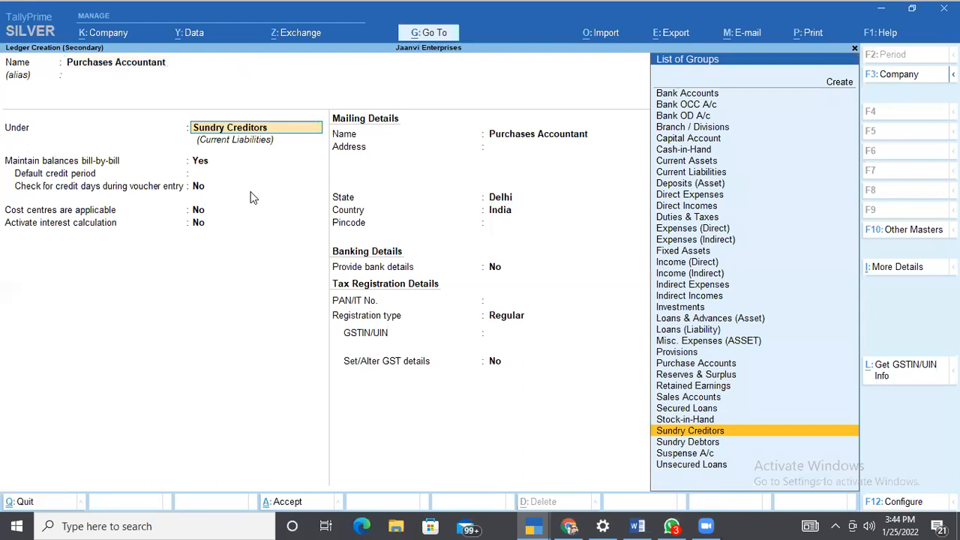
Place the Purchases Accountant ledger under the Purchase Accounts group
type("P")
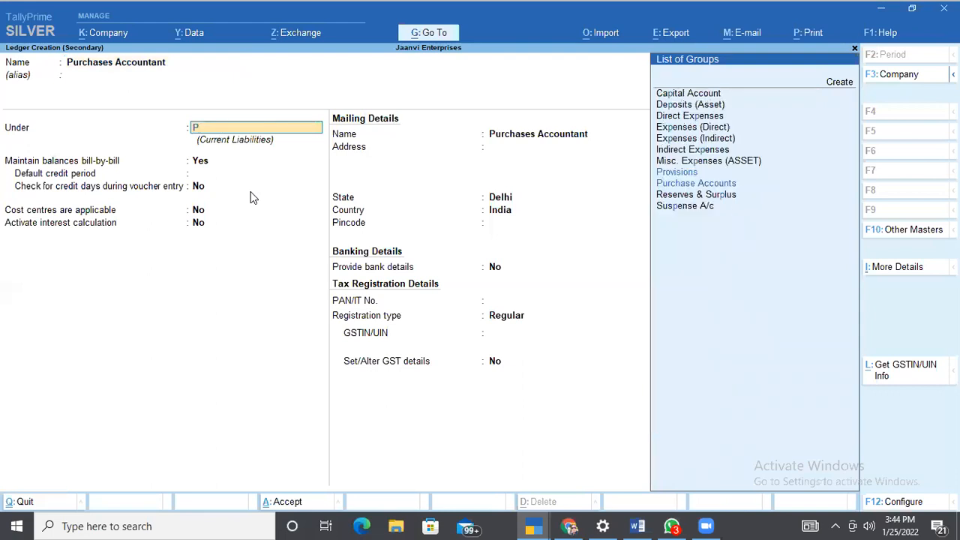
key("Down")
key("Down")
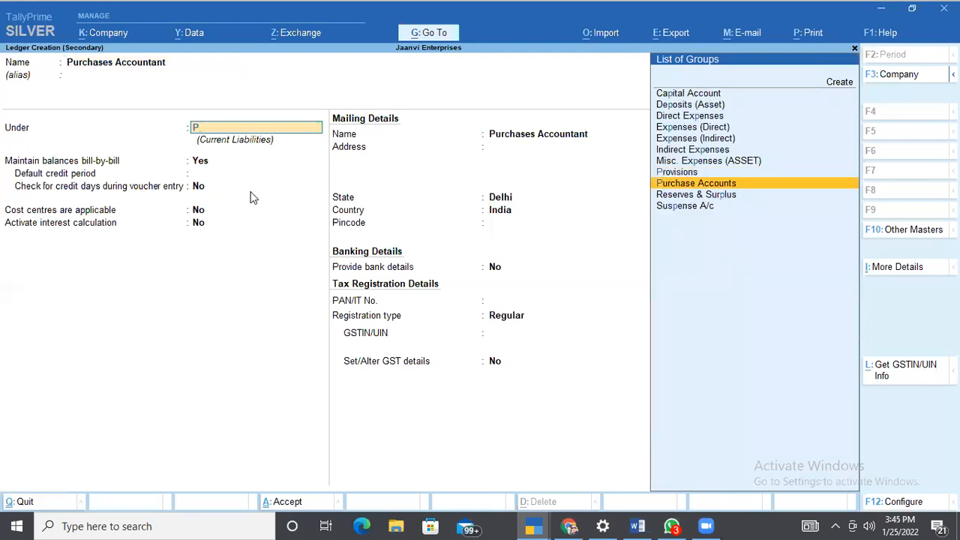
key("Return")
Keep GST applicable for the Purchases Accountant ledger, set its type of supply to Goods, and save it into the voucher
key("Return")
key("Return")
key("Return")
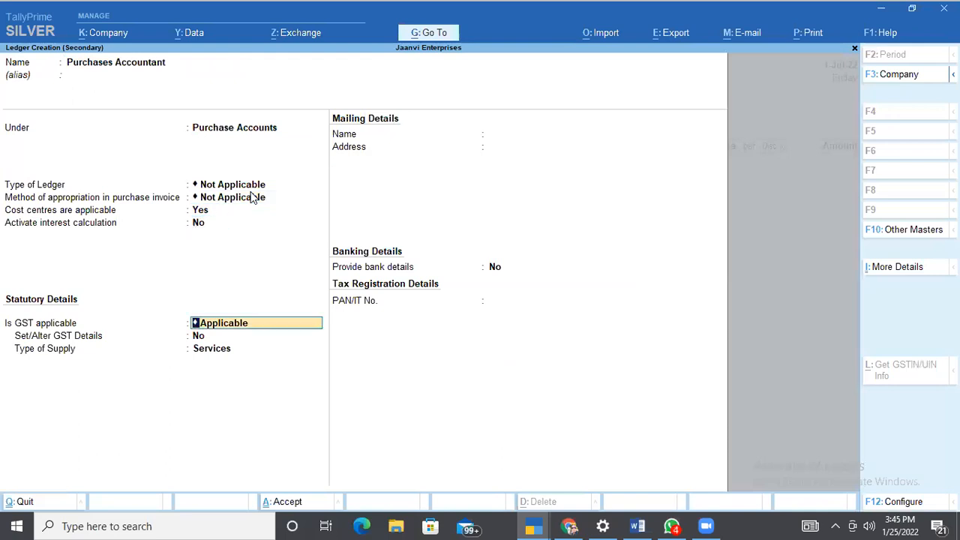
key("Return")
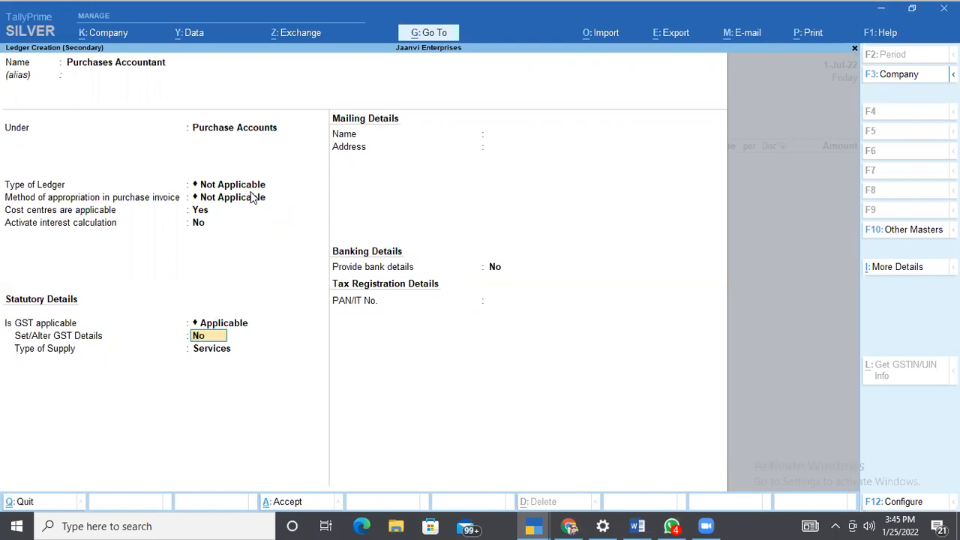
key("Return")
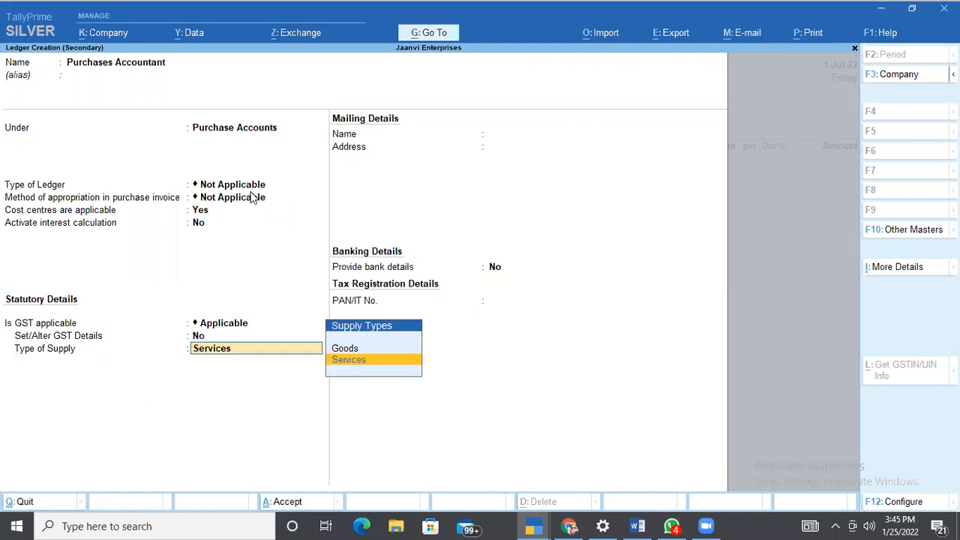
key("Up")
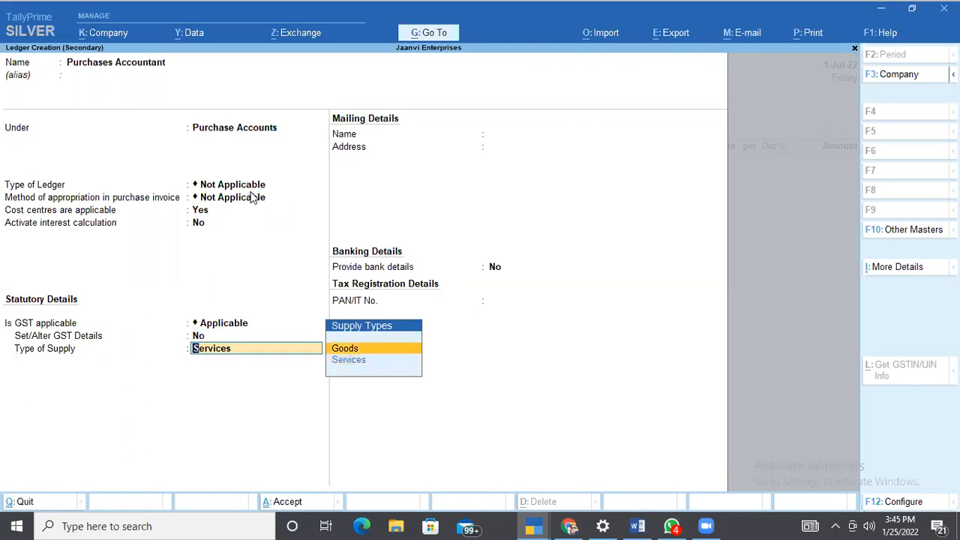
key("Return")
key("Return")
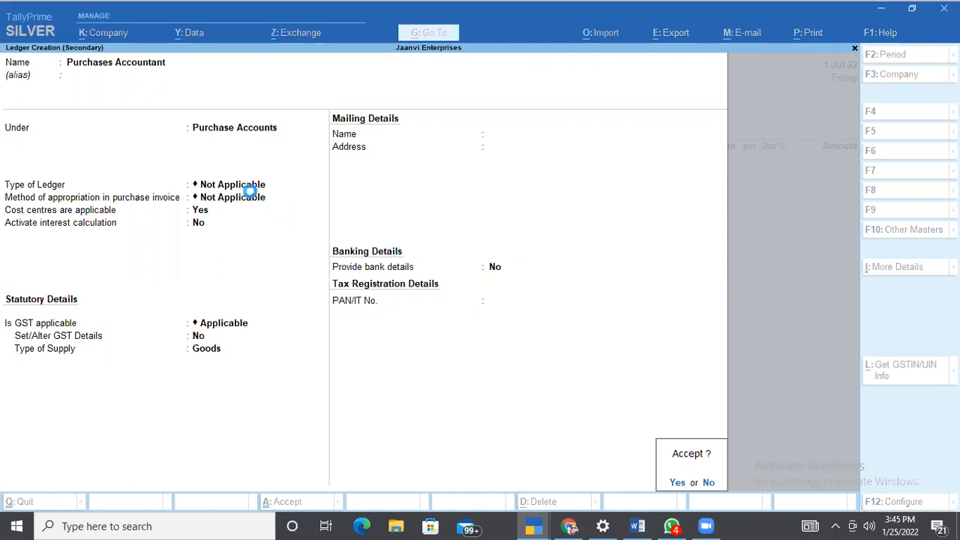
key("Return")
key("Return")
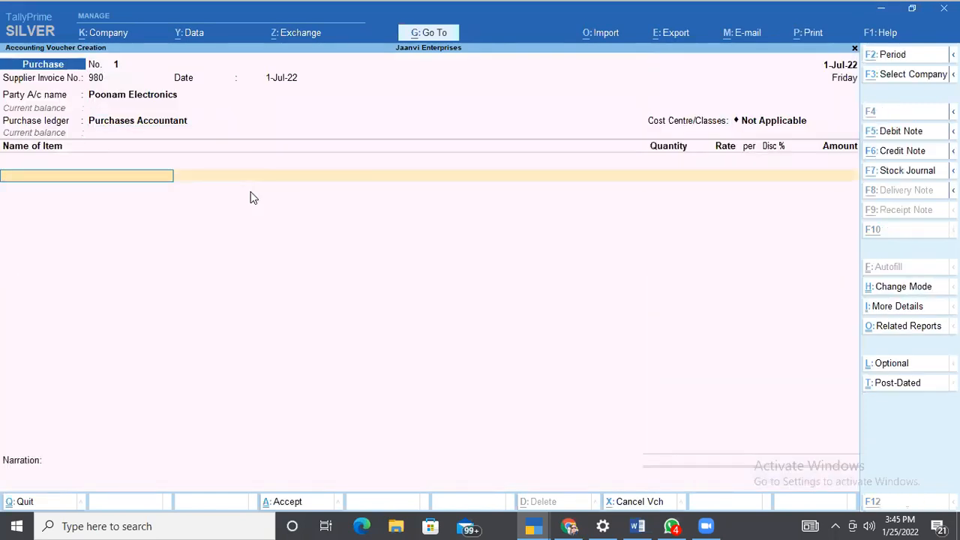
Start a new stock item from the voucher's item line and name it Apple Laptop, without an alias
key("alt+c")
type("A")
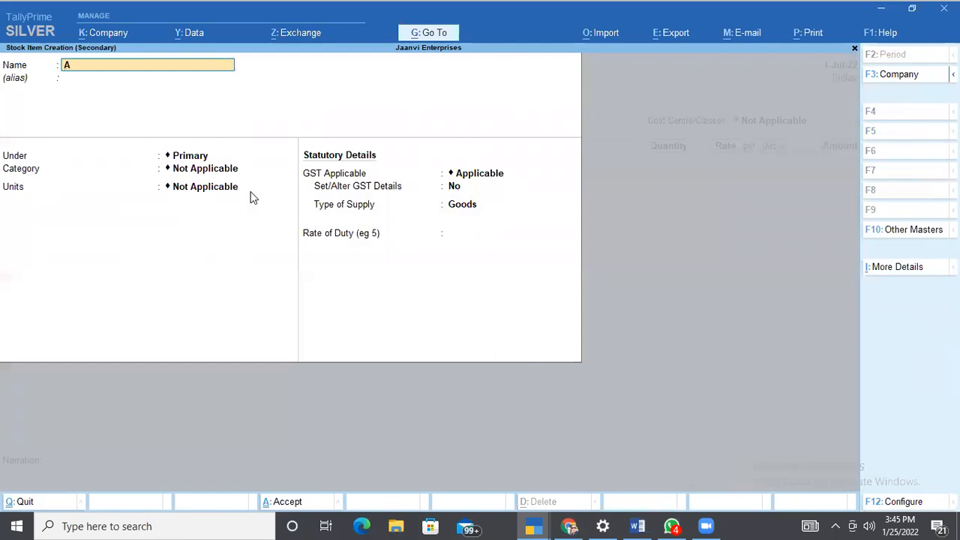
type("pple Laptop")
key("Return")
key("Return")
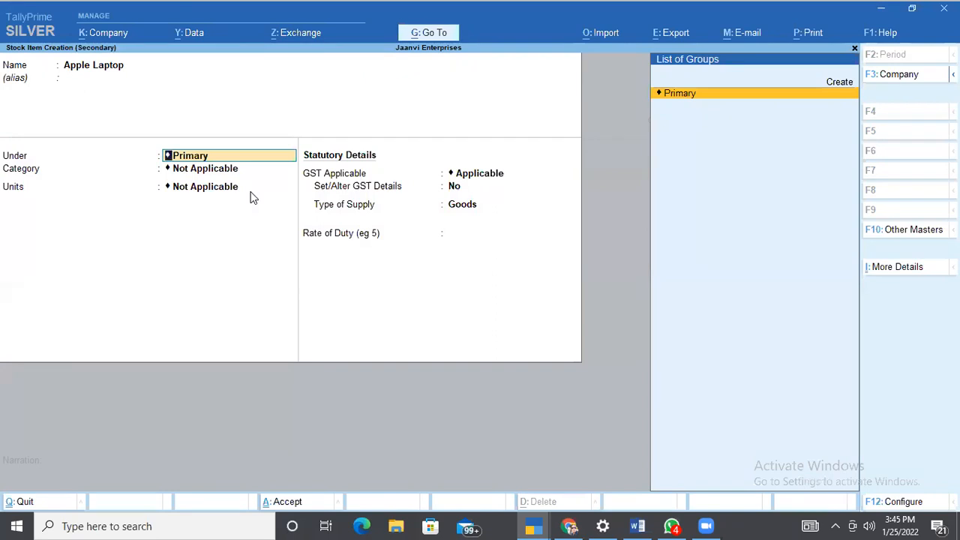
Create a stock group named Electronics under Primary and assign it to the Apple Laptop item
key("alt+c")
type("Ele")
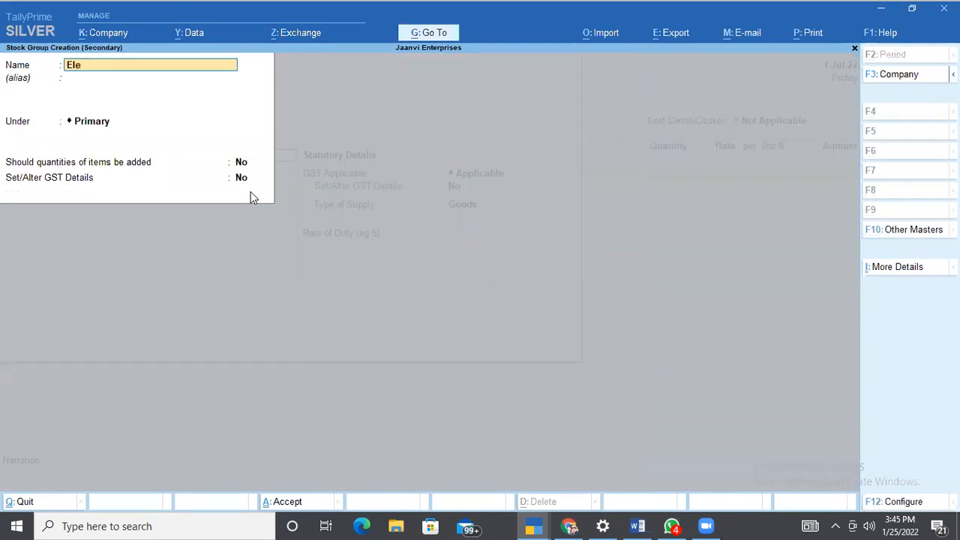
type("ctronics")
key("Return")
key("Return")
key("Return")
key("Return")
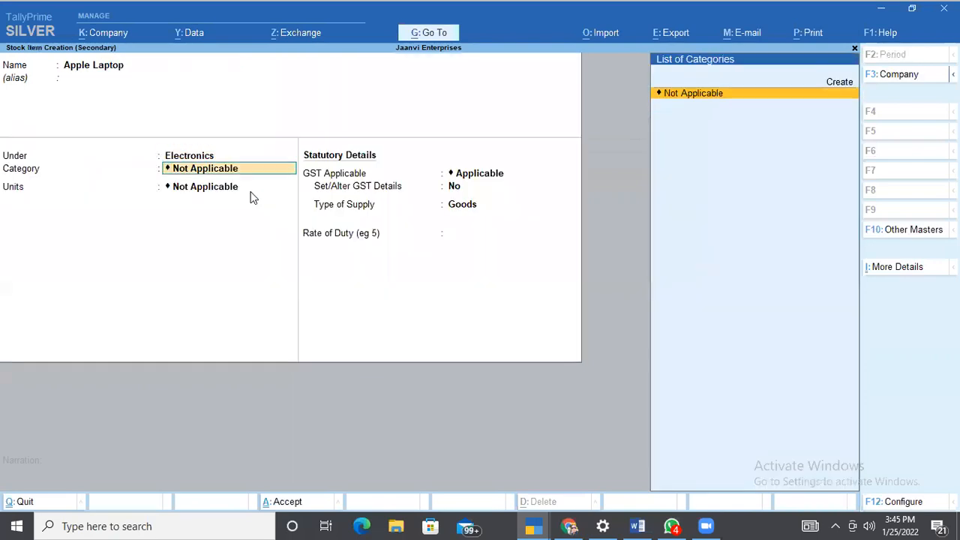
Set the item's units to pcs, keeping the category Not Applicable and the default component, costing, valuation and behaviour options
key("Return")
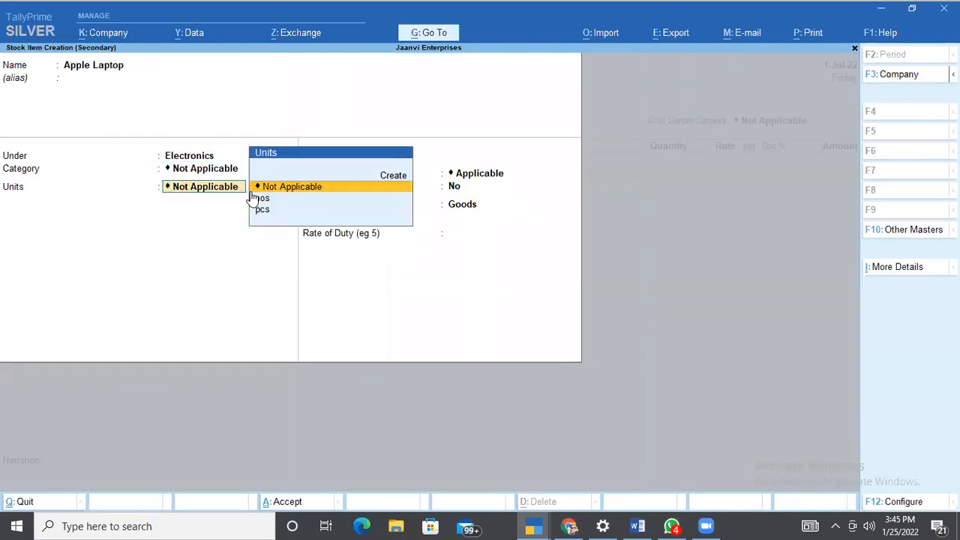
key("Down")
key("Down")
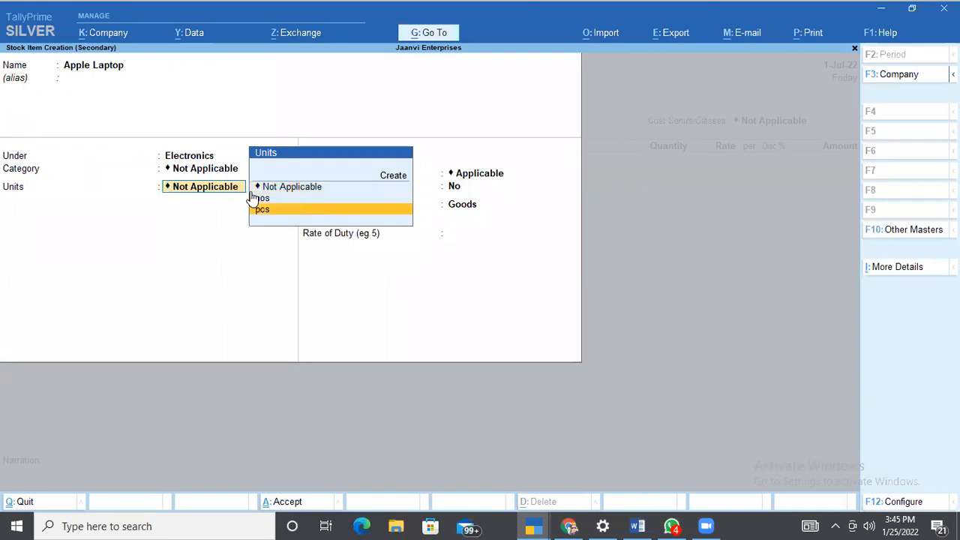
key("Return")
key("Return")
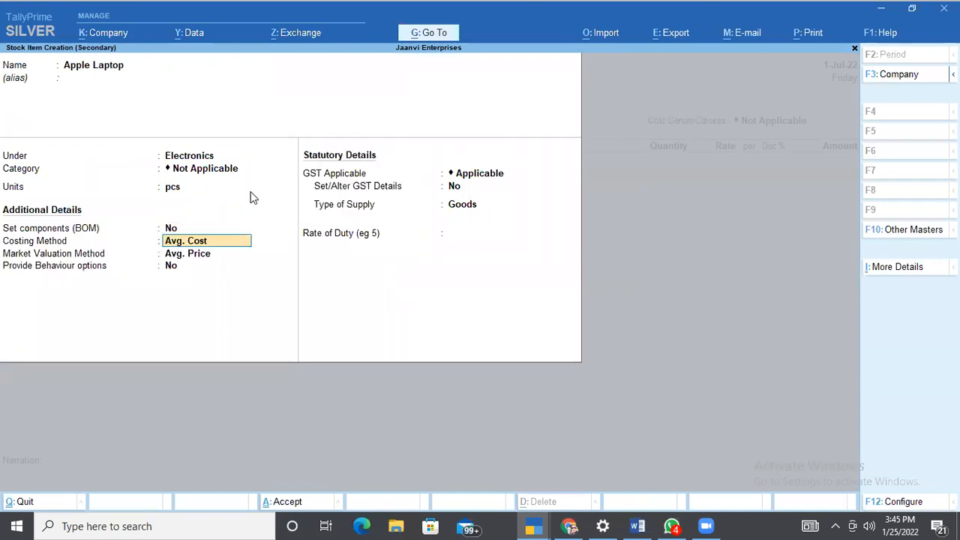
key("Return")
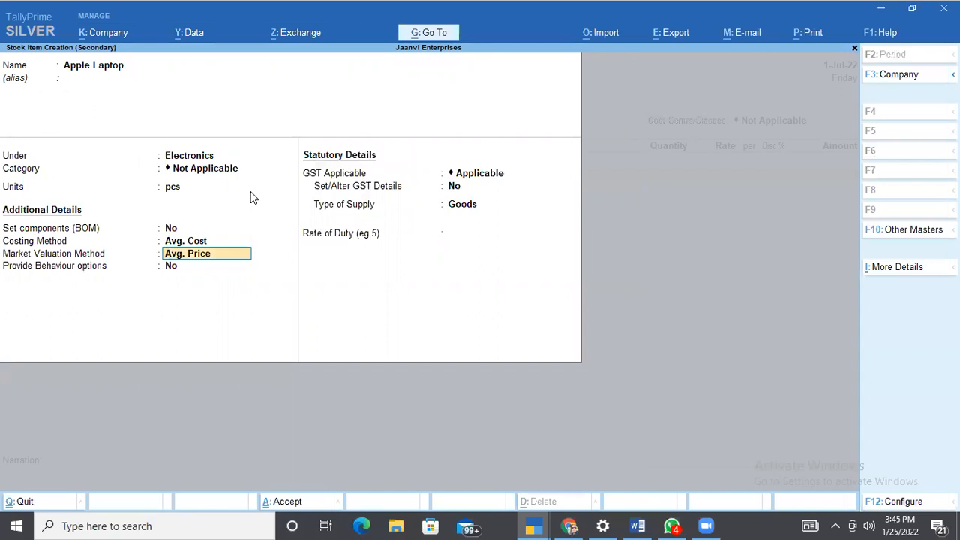
key("Return")
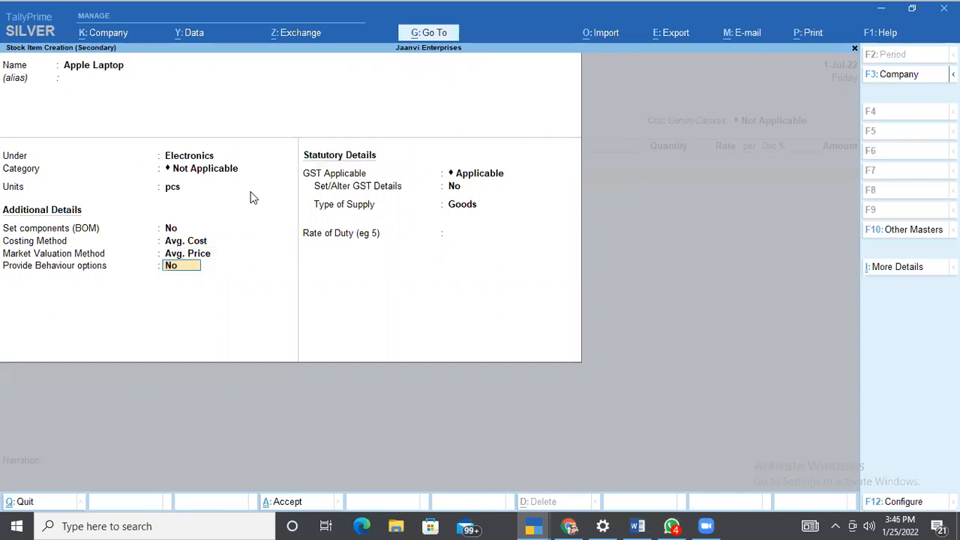
key("Return")
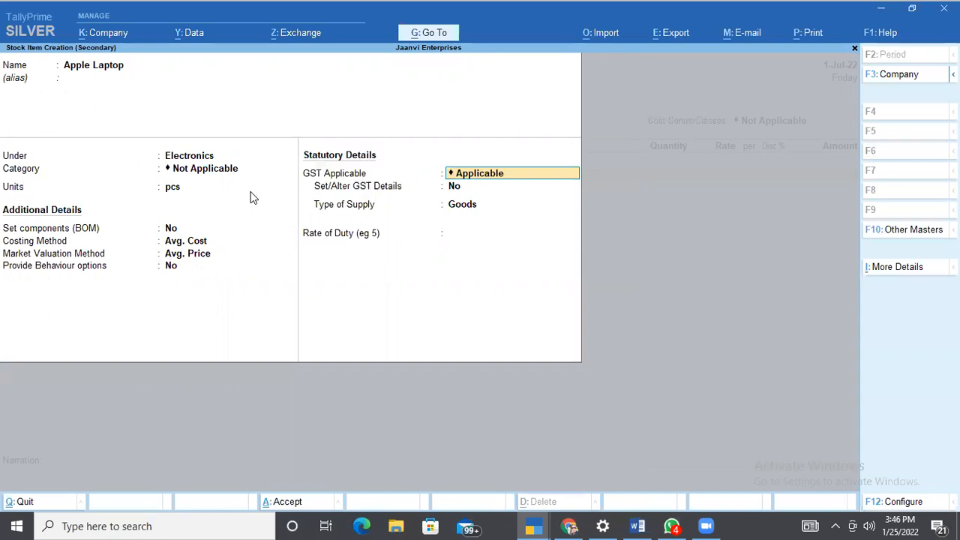
Keep GST applicable, enable the item's GST details, and enter the description Laptop and HSN/SAC 655123
key("Return")
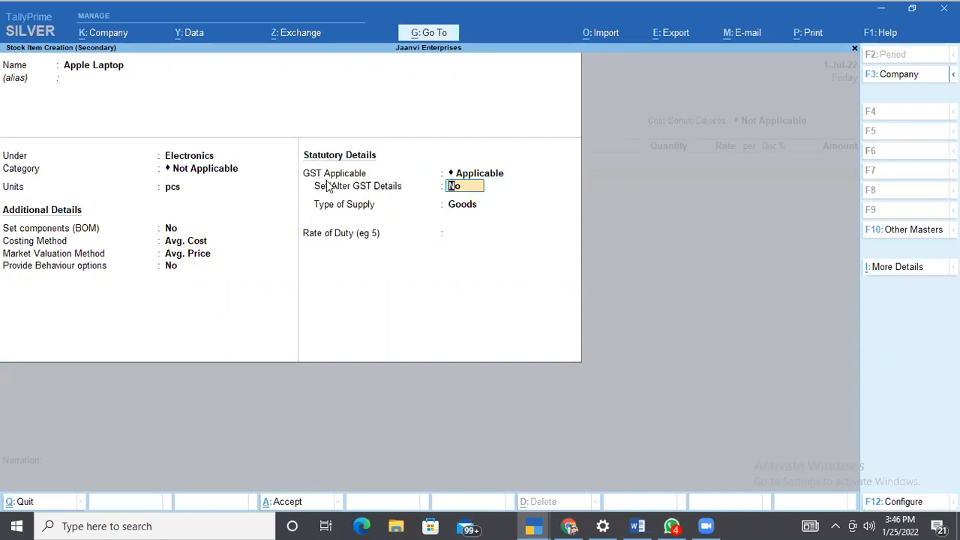
type("yes")
key("Return")
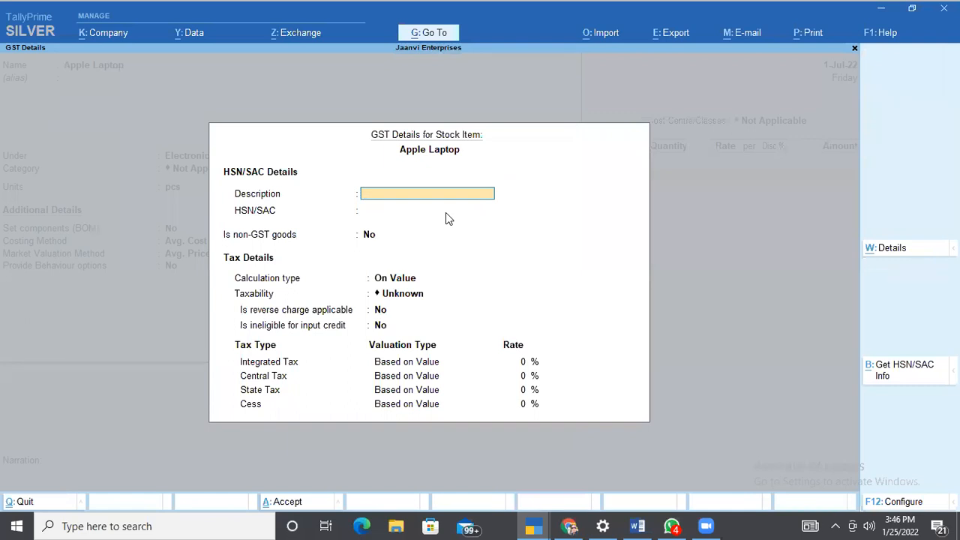
type("Laptop")
key("Return")
type("655")
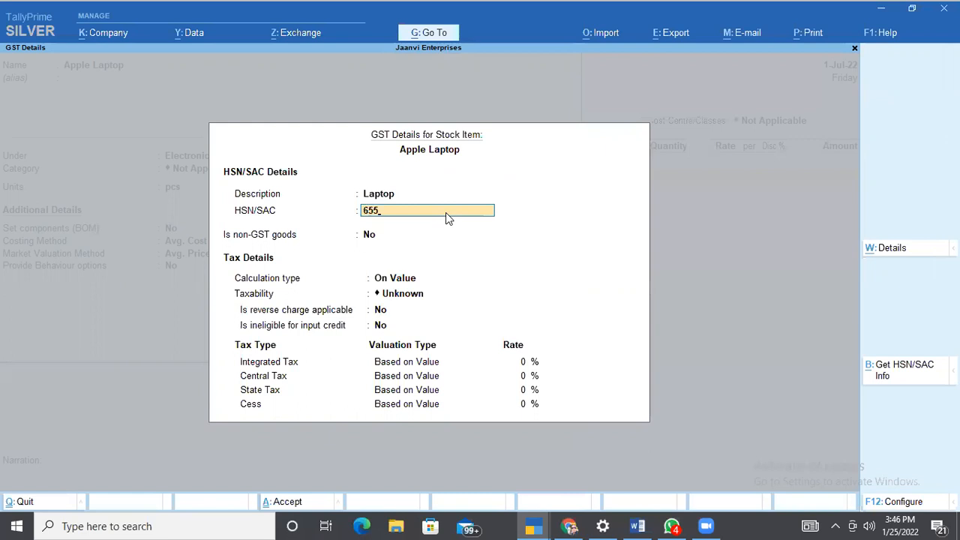
type("123")
key("Return")
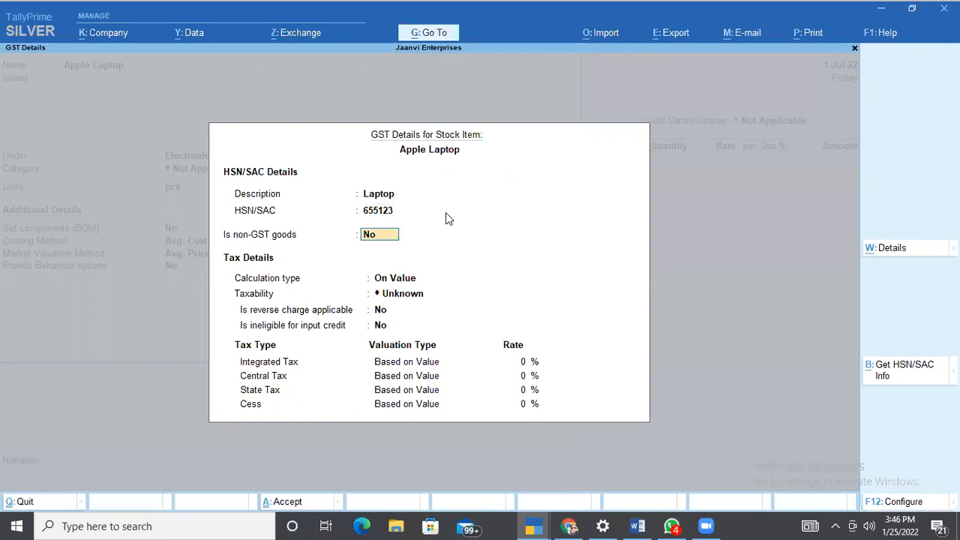
Set the item's taxability to Taxable, calculated On Value, with non-GST goods, reverse charge and input-credit ineligibility left at No
key("Return")
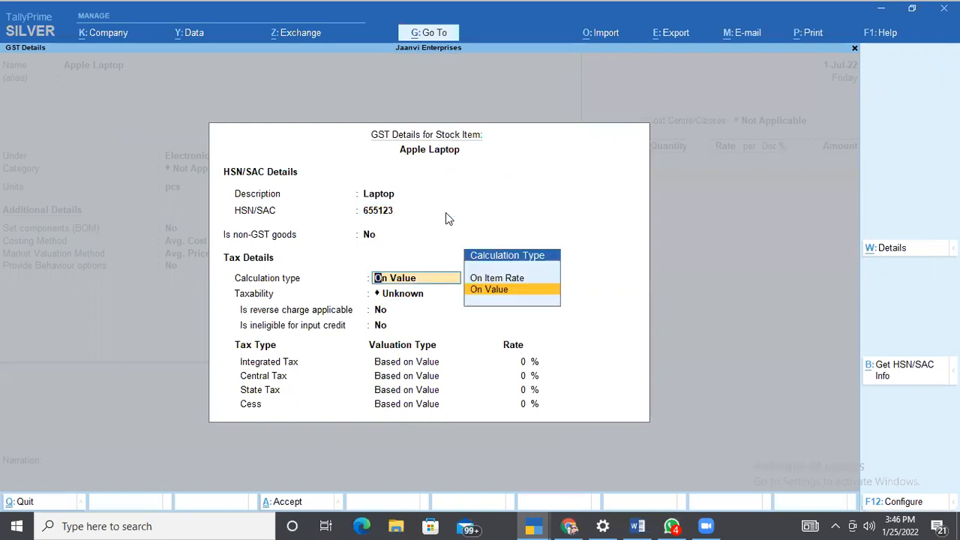
key("Return")
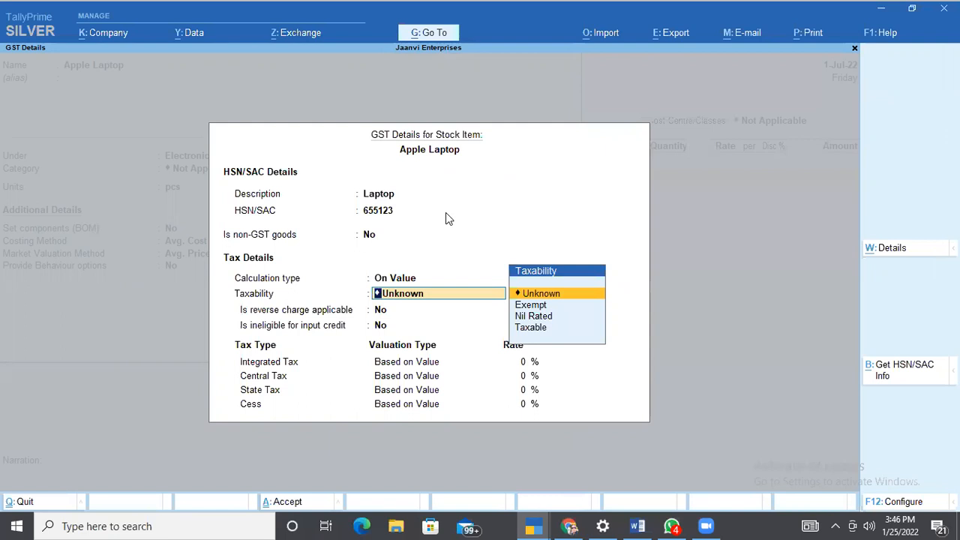
key("Down")
key("Down")
key("Down")
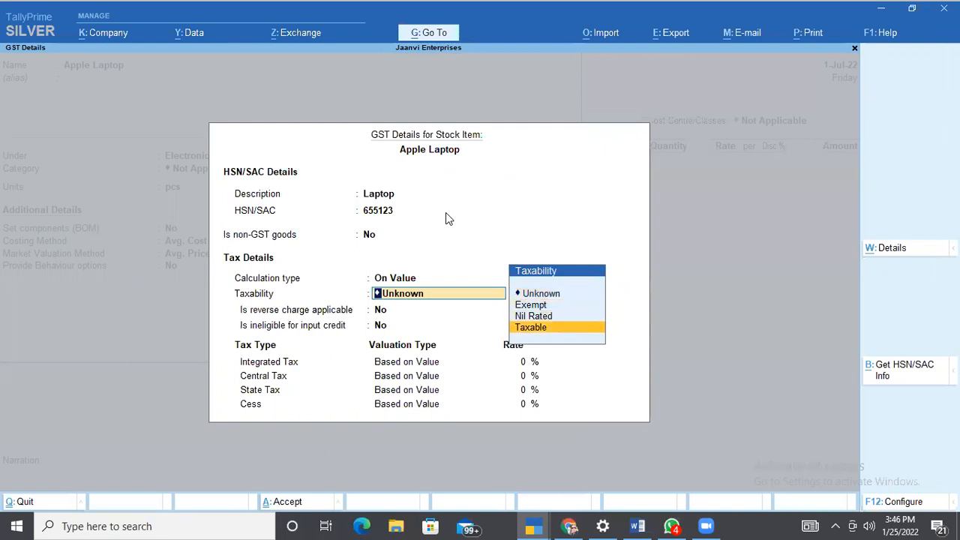
key("Return")
key("Return")
key("Return")
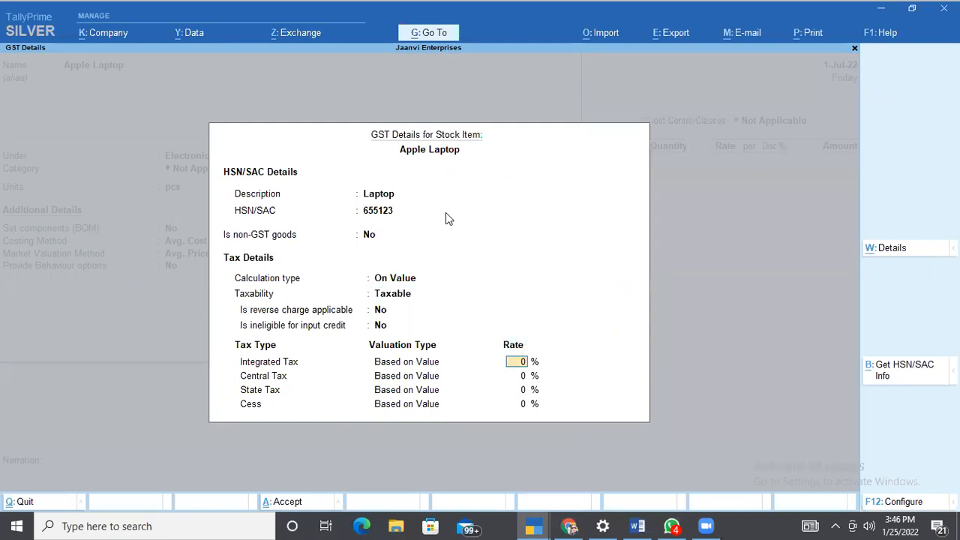
Set the integrated tax rate to 28% and accept the item's GST details with central and state tax at 14% each
type("28")
key("Return")
key("Return")
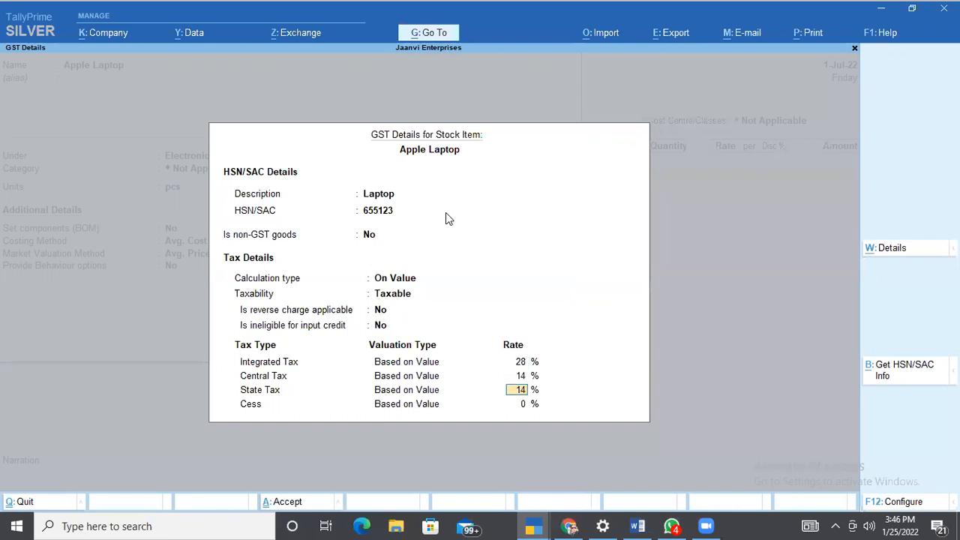
key("Return")
key("Return")
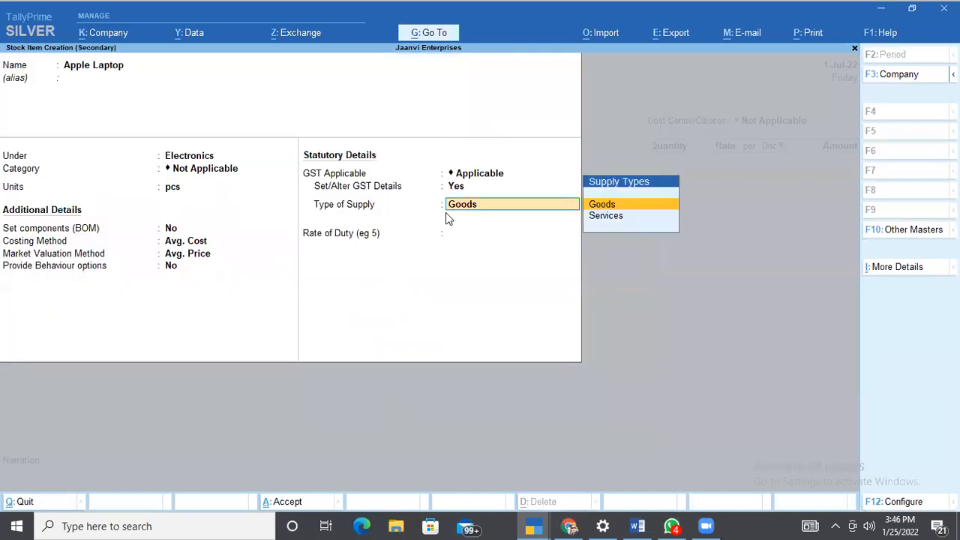
Keep Goods as the item's type of supply, leave the rate of duty blank, and save the Apple Laptop item
key("Return")
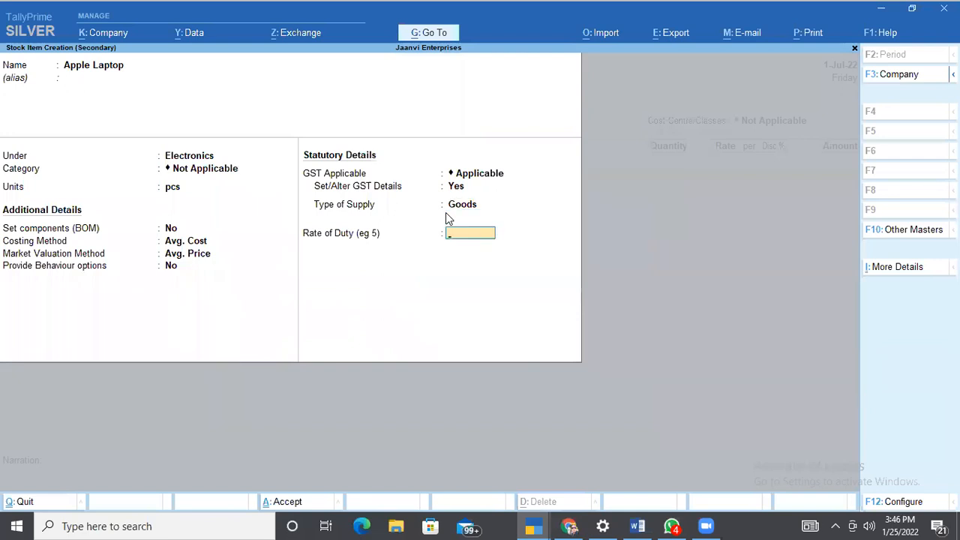
key("Return")
key("Return")
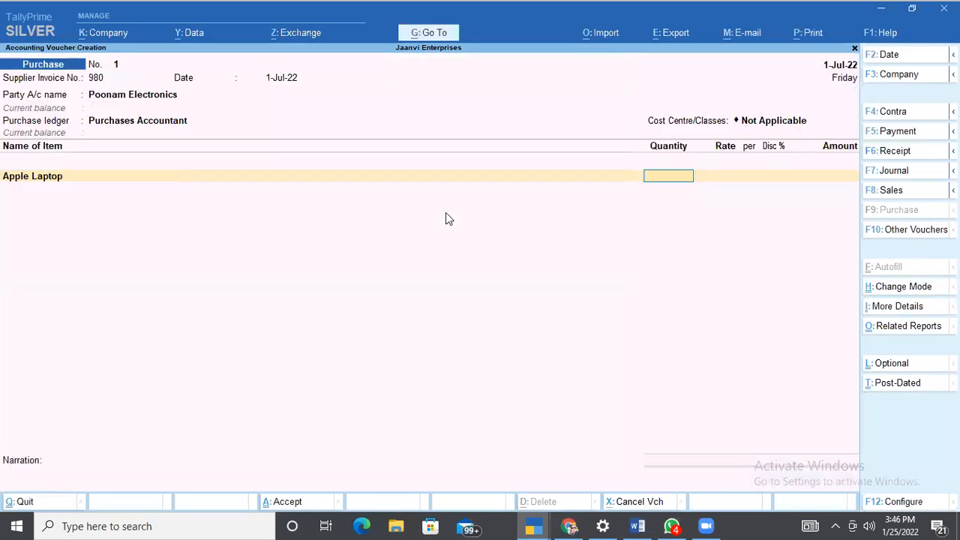
Enter a quantity of 10 for the Apple Laptop, and look up its purchase line in the Word notes
type("10")
key("Return")
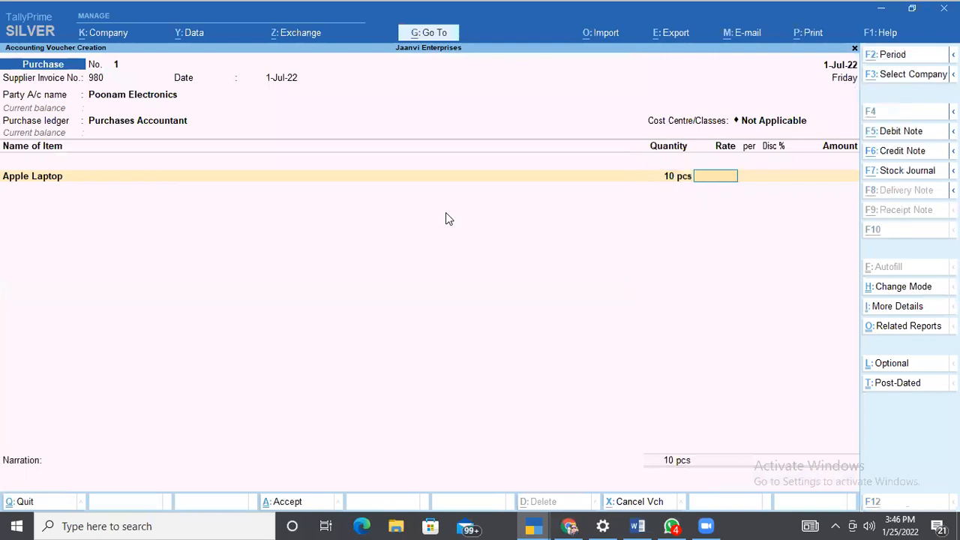
key("alt+Tab")
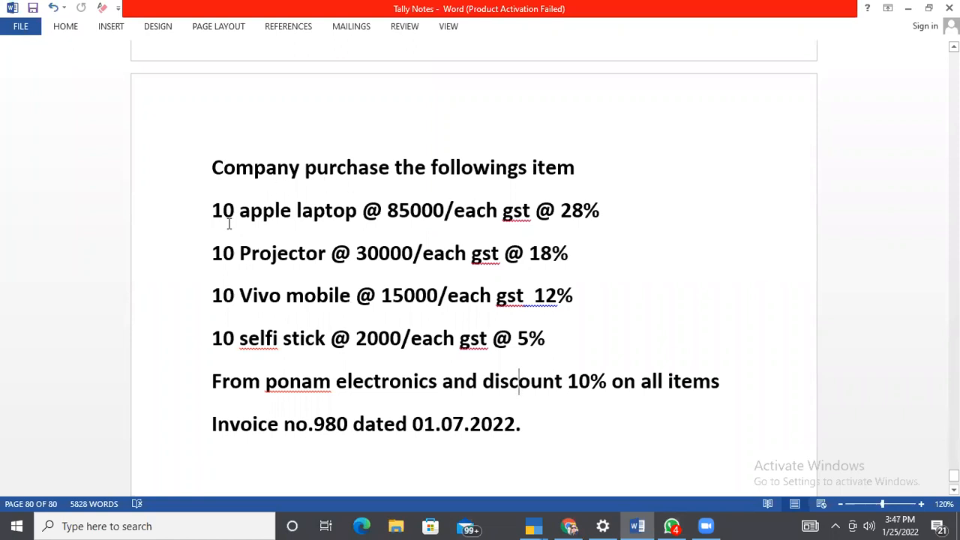
left_click(215, 204)
triple_click(216, 205)
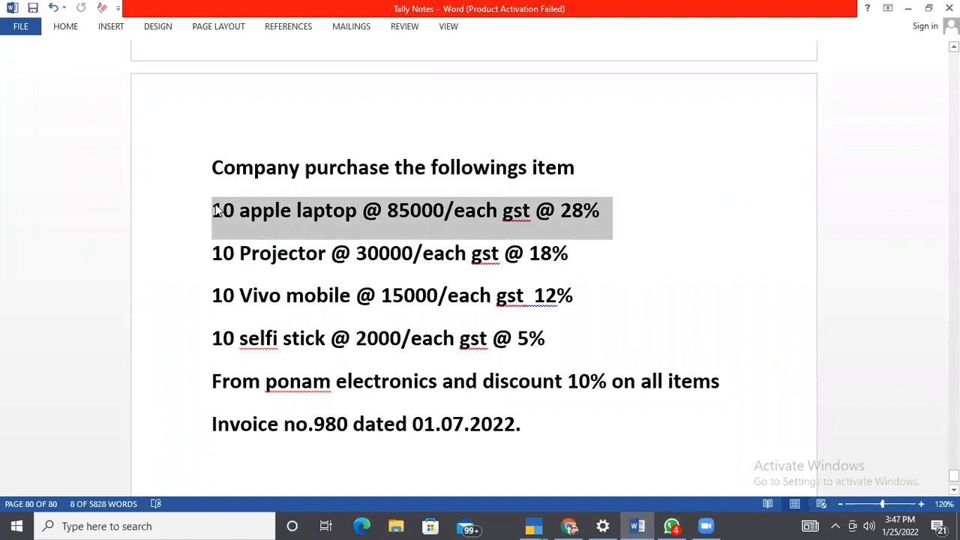
Return to TallyPrime and set the Apple Laptop's rate to 85000 per pcs
key("alt+Tab")
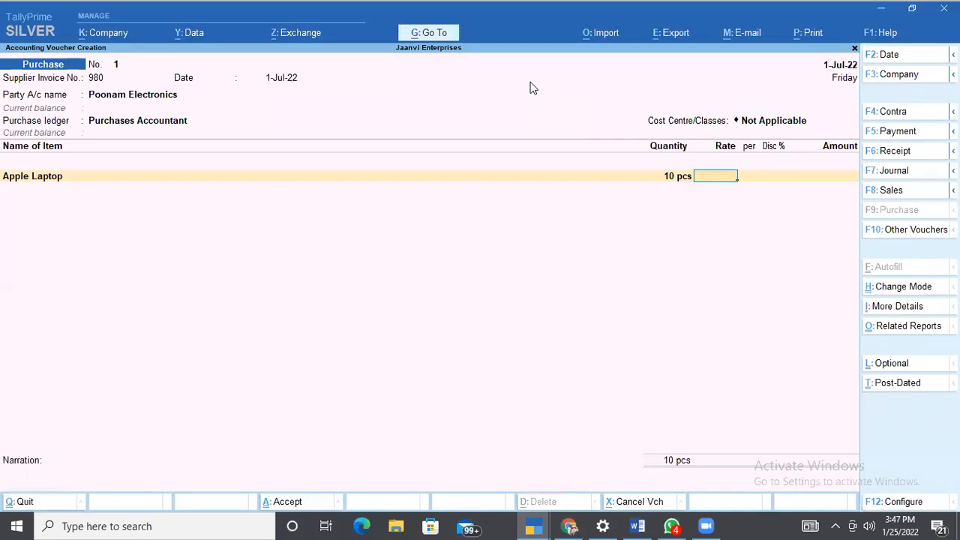
type("85")
type("000")
key("Return")
key("Return")
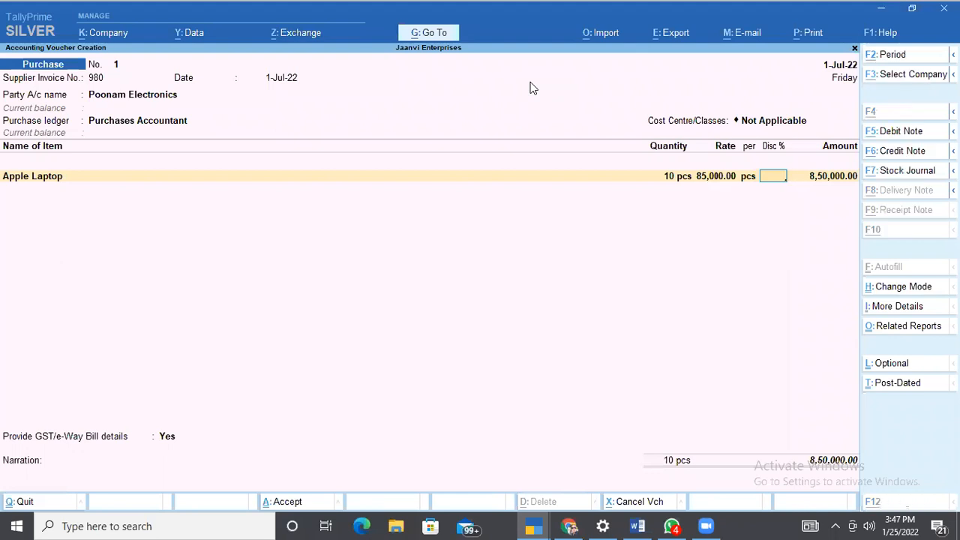
Look up the discount in the Word notes and apply 10% discount to the Apple Laptop line in TallyPrime, accepting the amount
key("alt+Tab")
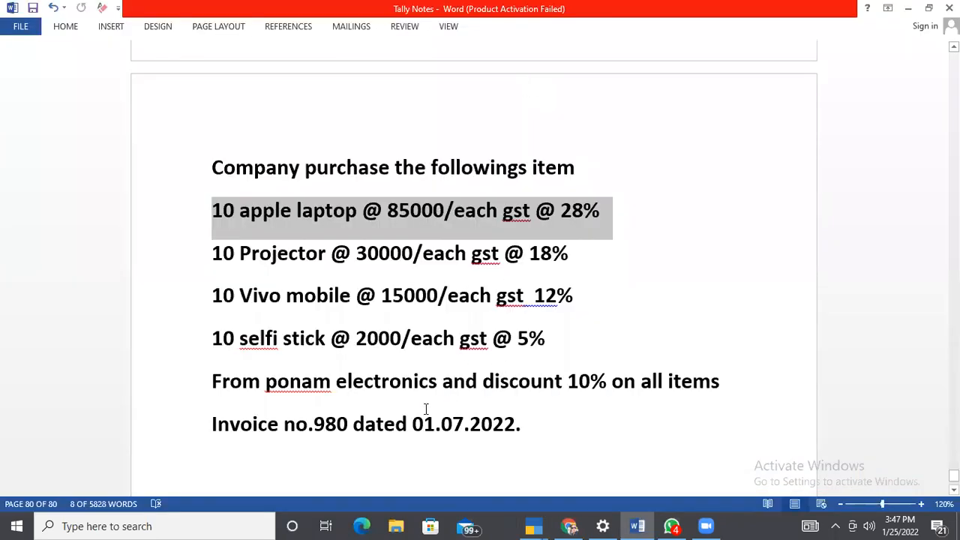
double_click(528, 381)
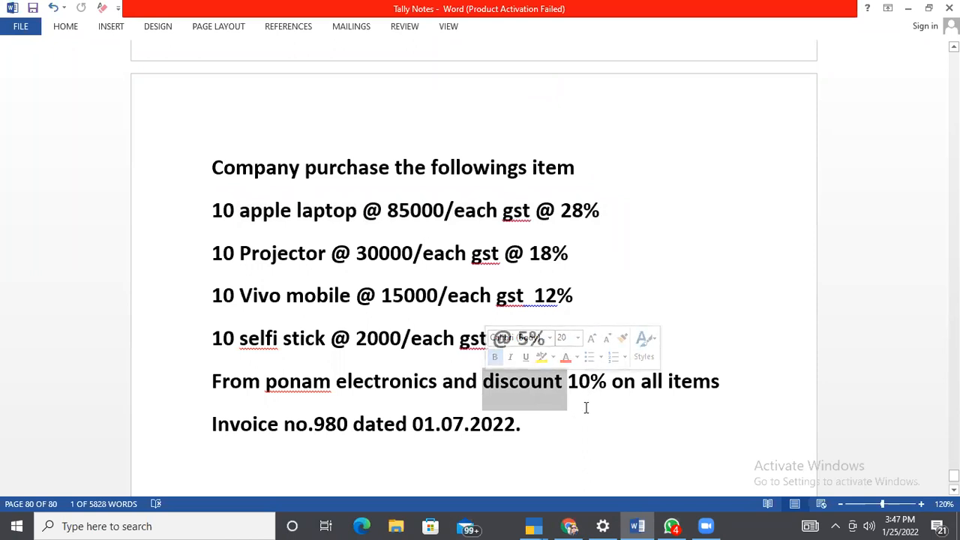
key("alt+Tab")
type("10")
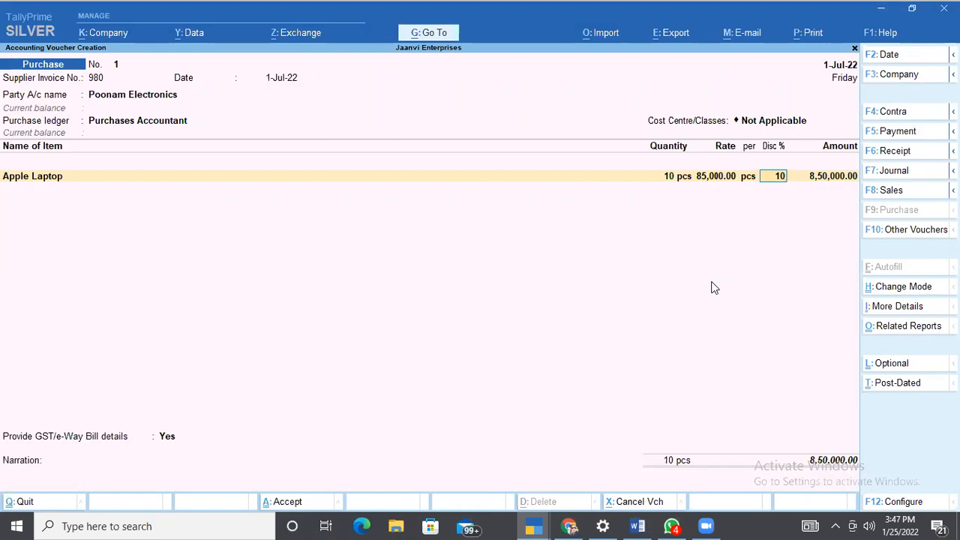
key("Return")
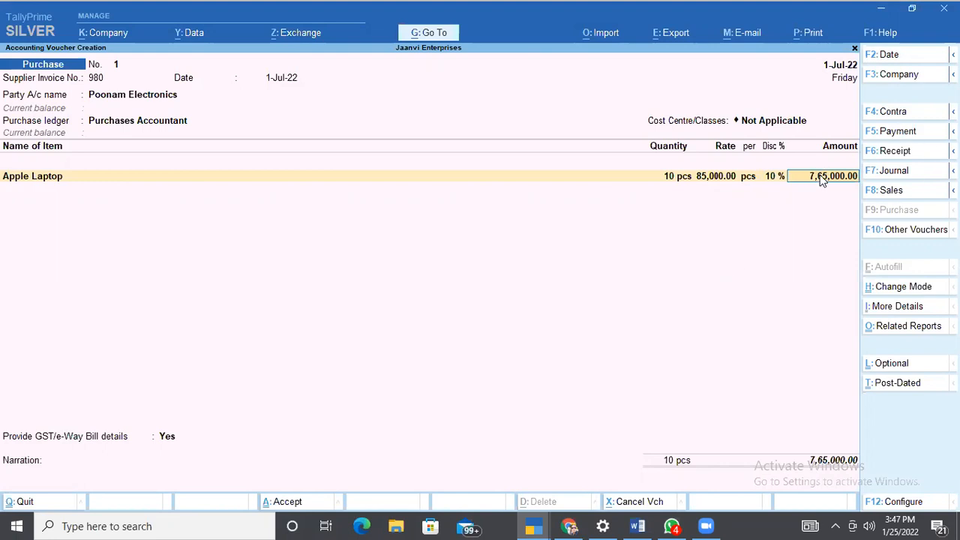
key("Return")
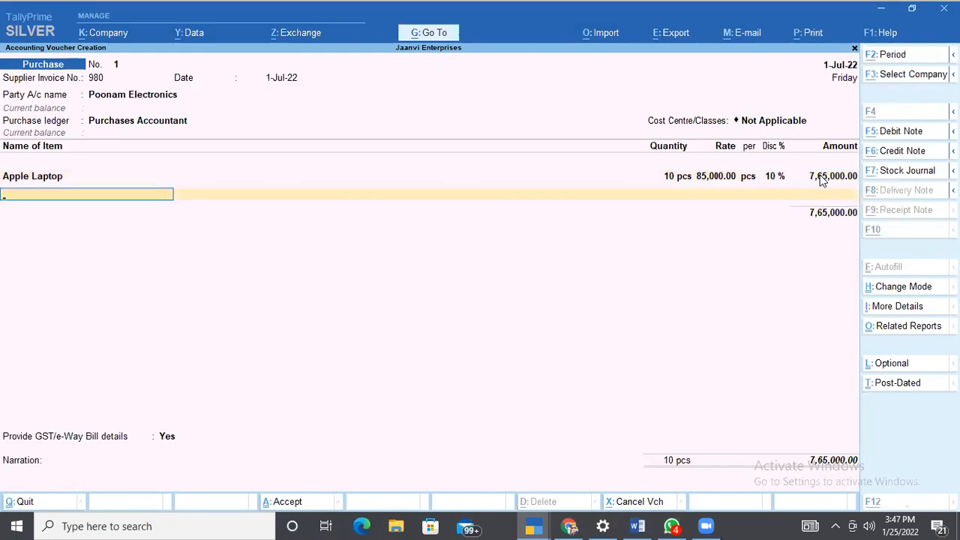
Start creating a new stock item from the voucher, and look up the projector's purchase line in the Word notes
key("alt+c")
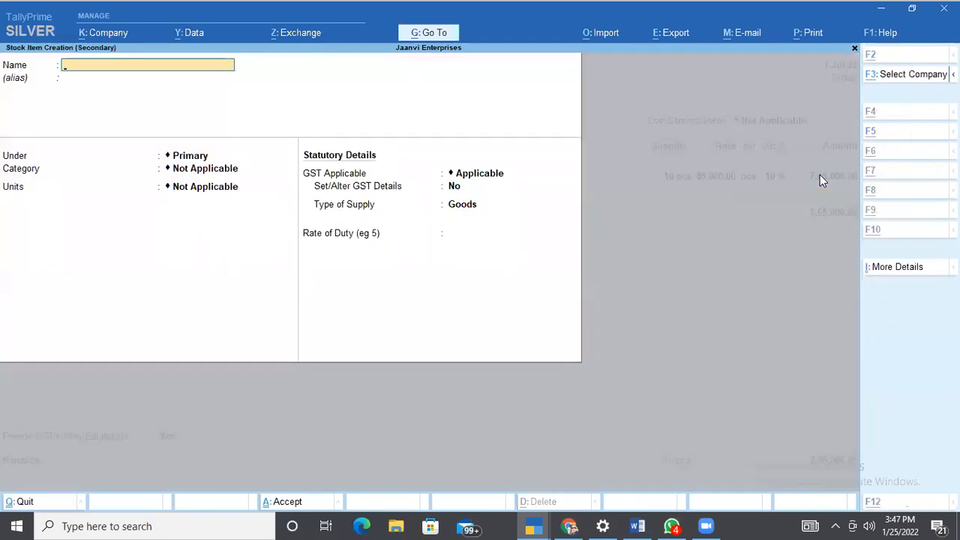
key("alt+Tab")
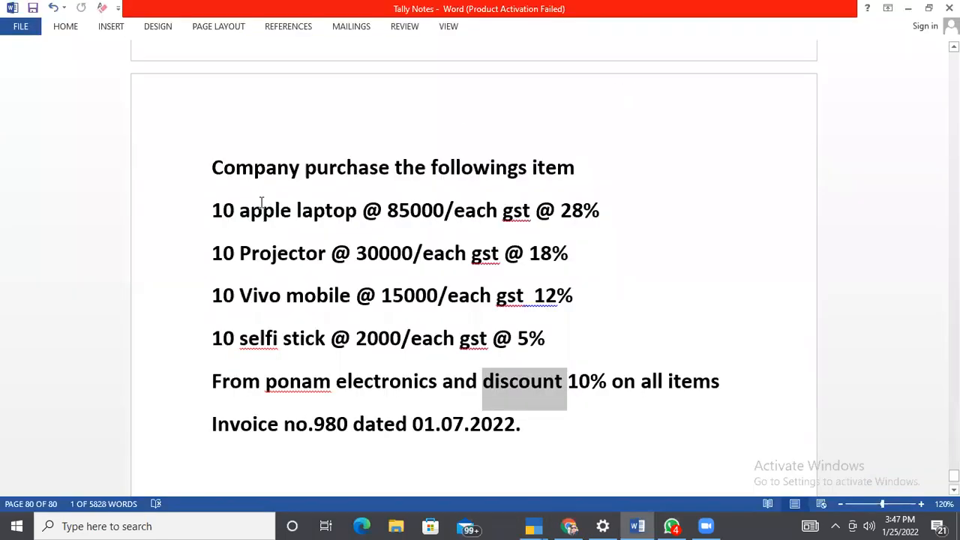
triple_click(210, 253)
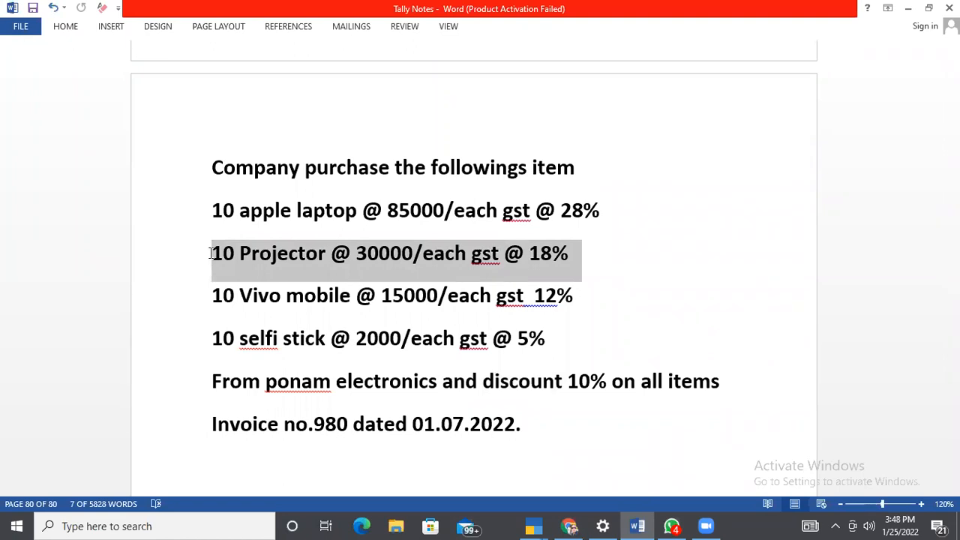
key("alt+Tab")
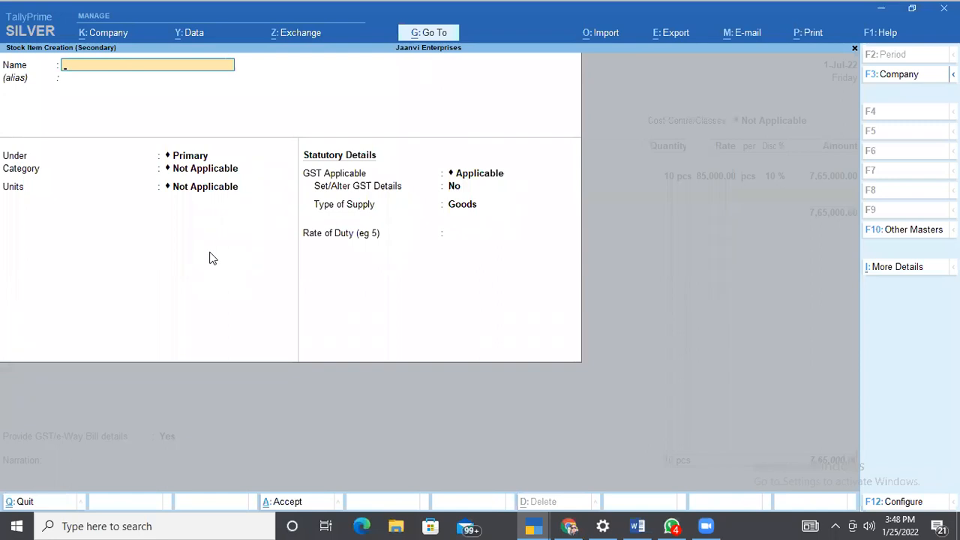
Name the new stock item Samsung Projector and place it under the Electronics group
type("P")
key("BackSpace")
type("Samsung Project")
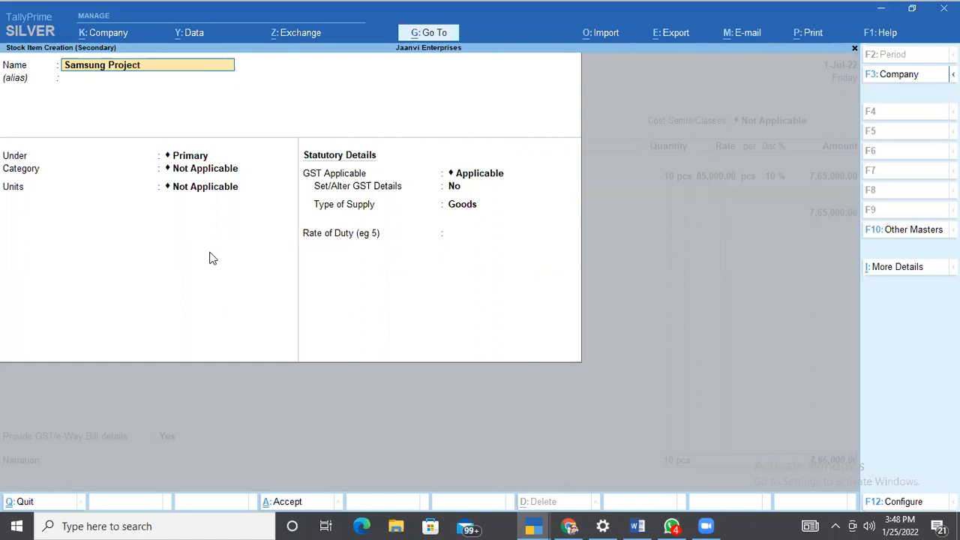
type("or")
key("Return")
key("Return")
key("Down")
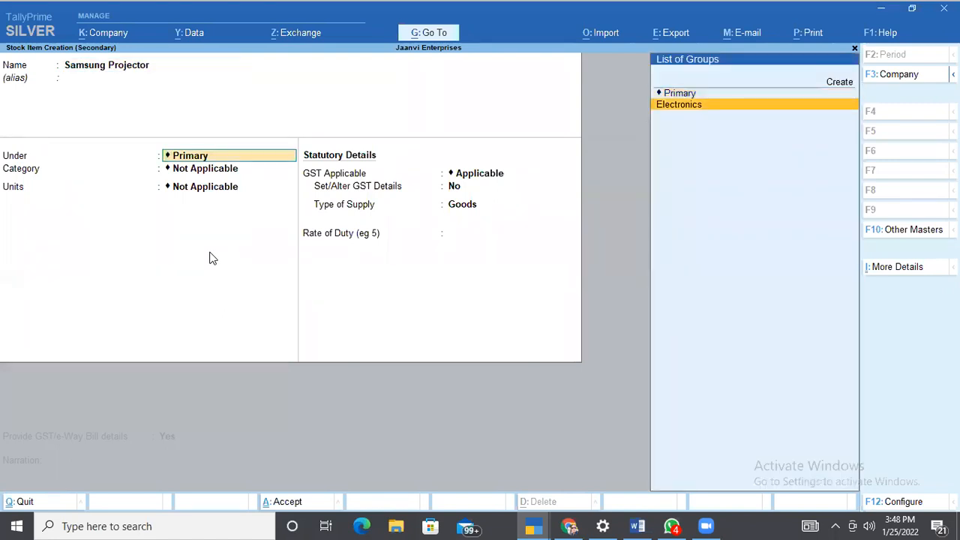
key("Return")
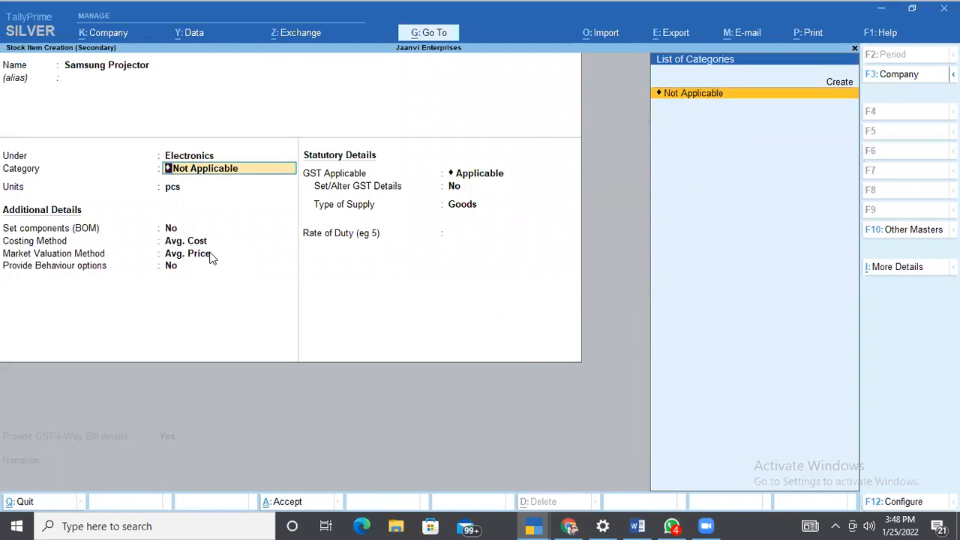
Keep the projector's category, pcs unit and additional details at their defaults, and enable Set/Alter GST Details with GST applicable
key("Return")
key("Return")
key("Return")
key("Return")
key("Return")
key("Return")
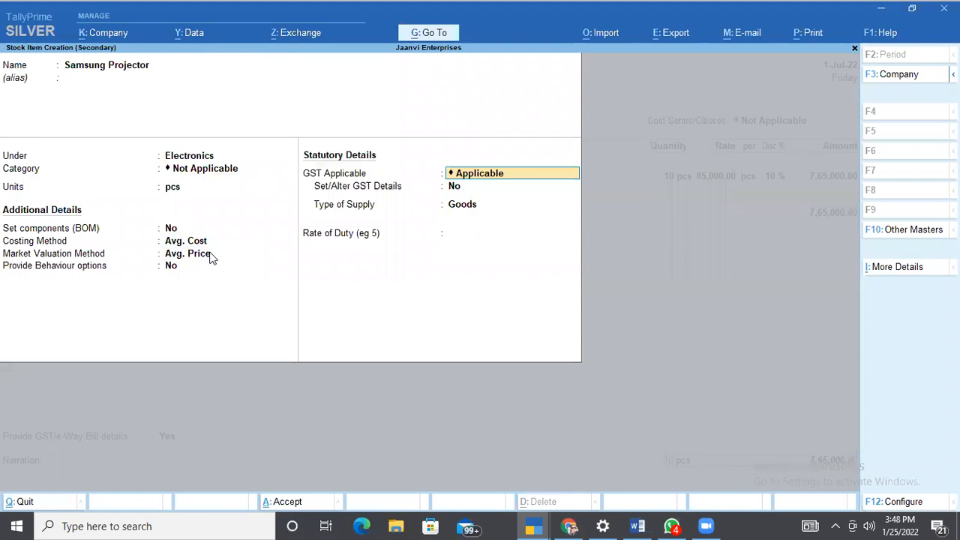
key("Return")
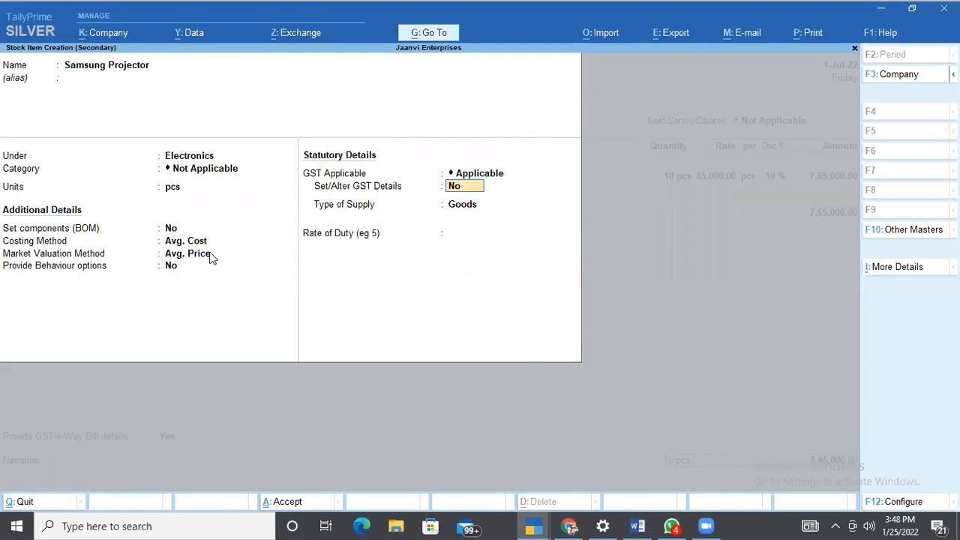
type("yes")
key("Return")
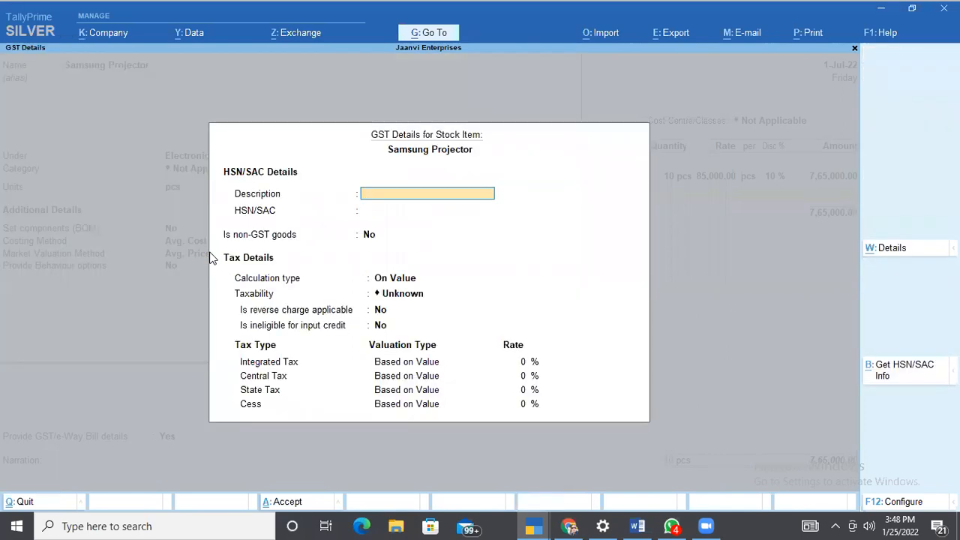
Enter Projector as the GST description and 877654 as the HSN/SAC, keeping non-GST goods at No
type("Projector")
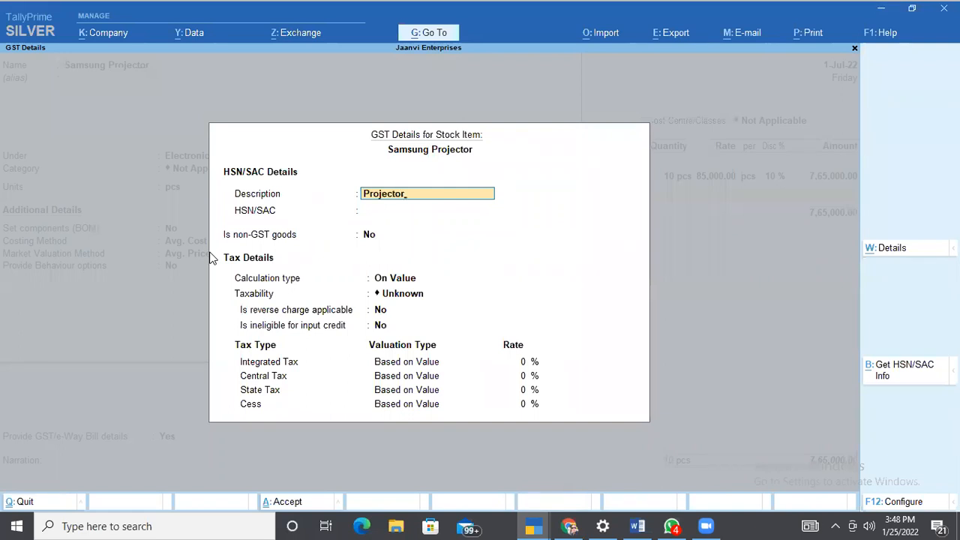
key("Return")
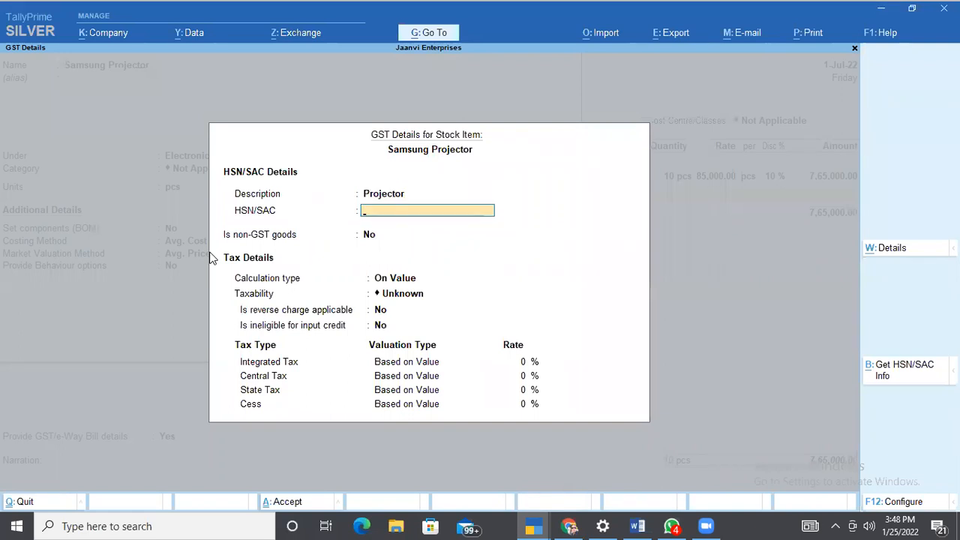
type("877654")
key("Return")
key("Return")
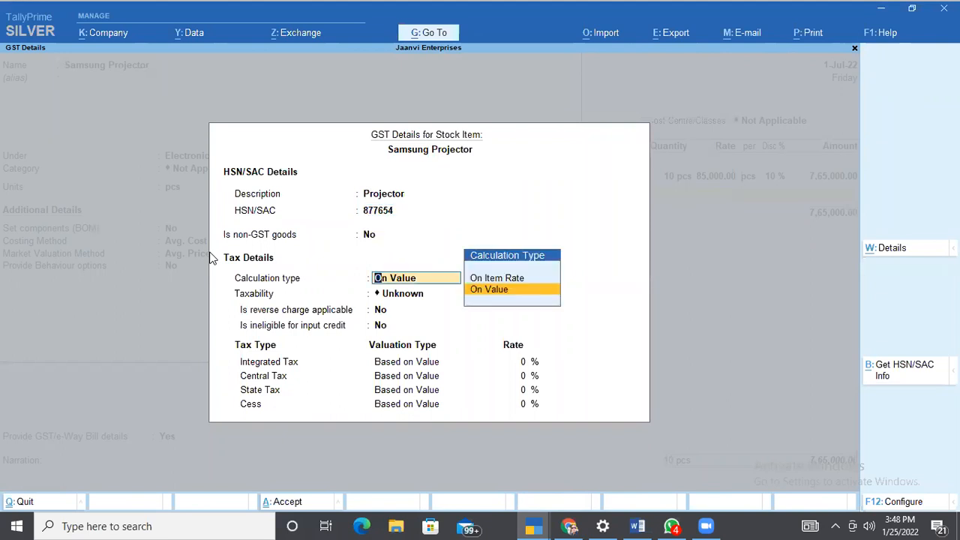
Keep the calculation type On Value, set taxability to Taxable, and leave reverse charge and input credit ineligibility at No
key("Return")
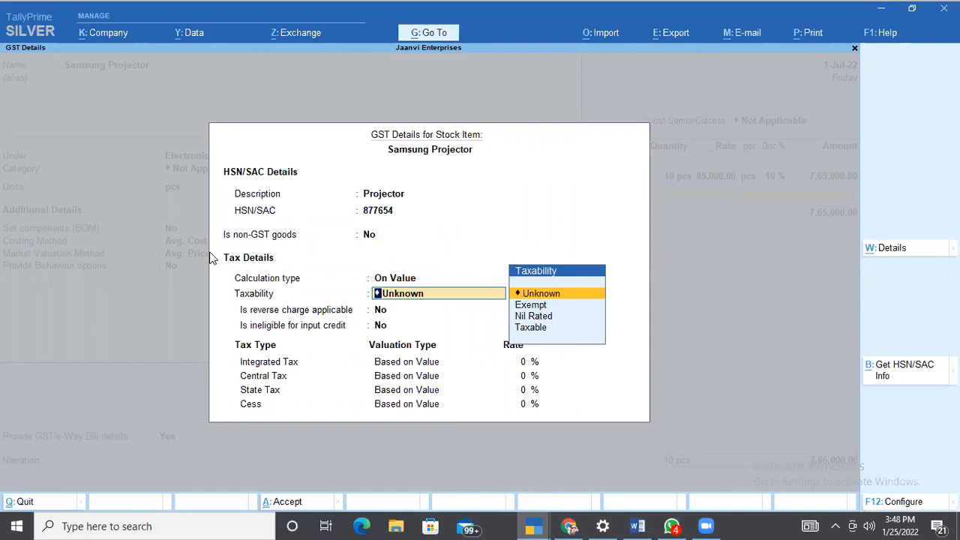
key("Down")
key("Down")
key("Down")
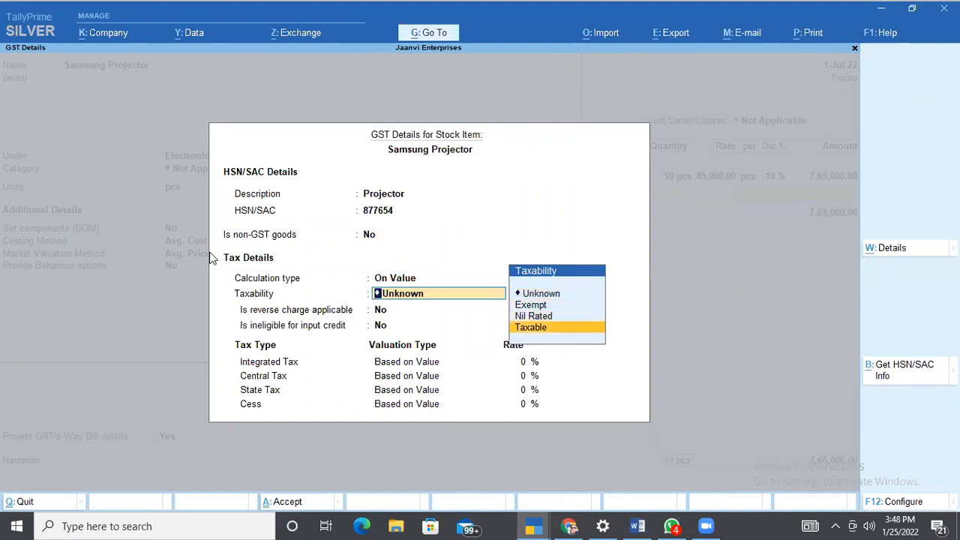
key("Return")
key("Return")
key("Return")
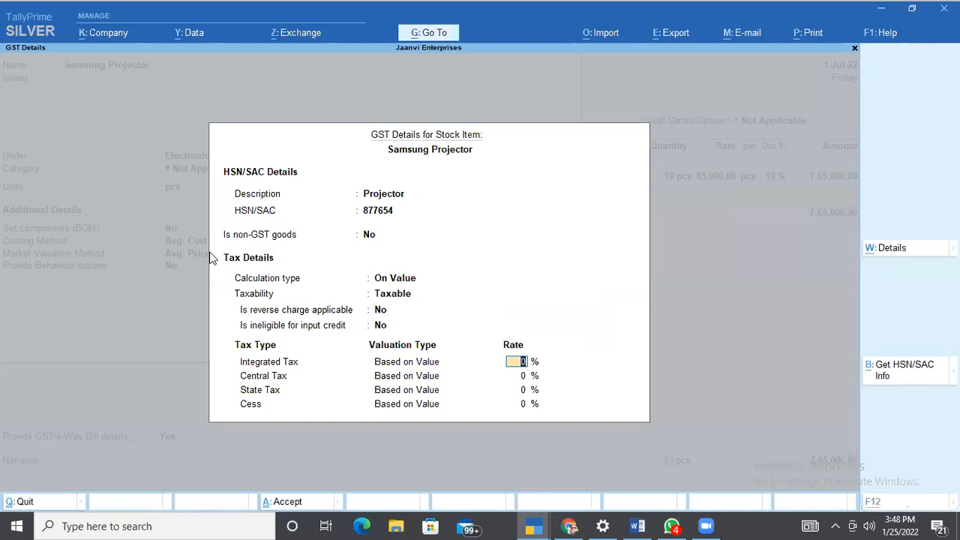
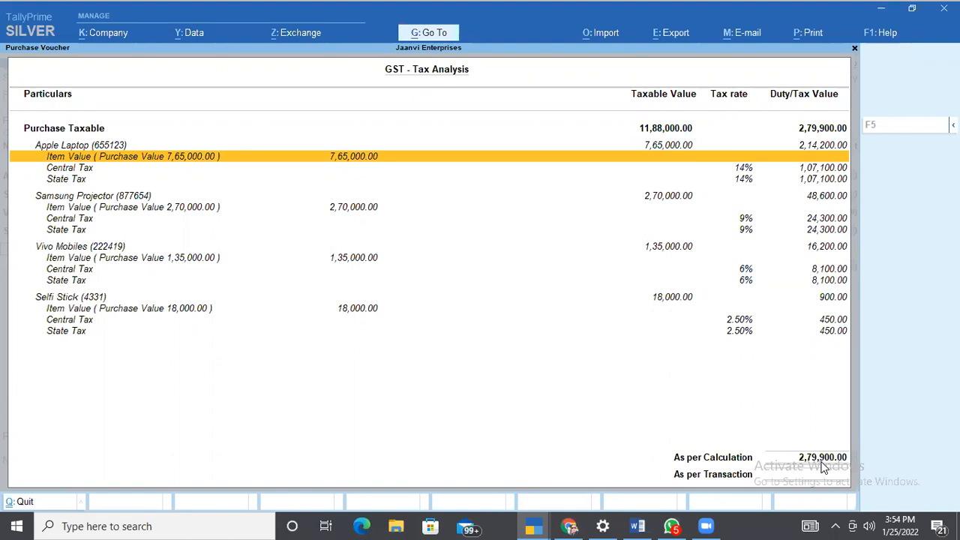
Close the GST tax analysis and end the voucher's list of stock items
key("Escape")
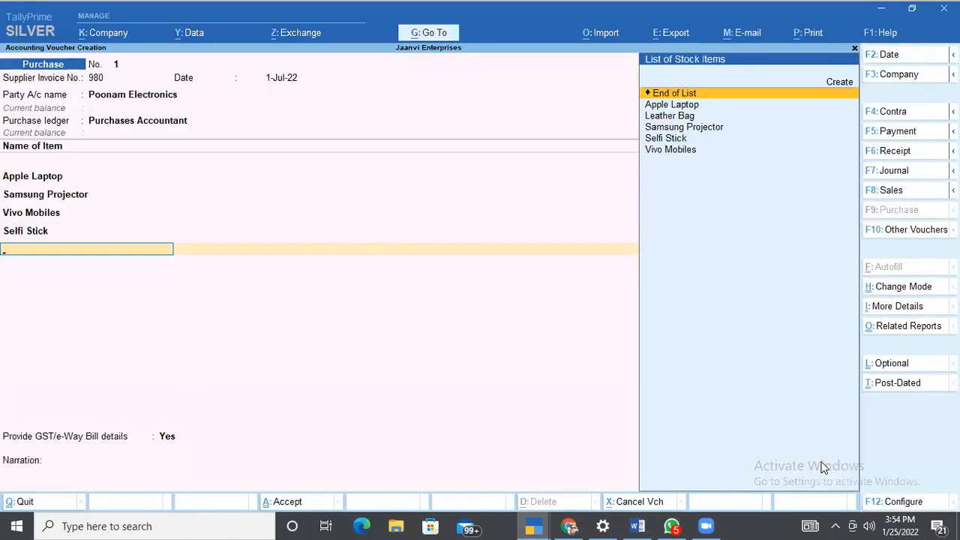
key("Return")
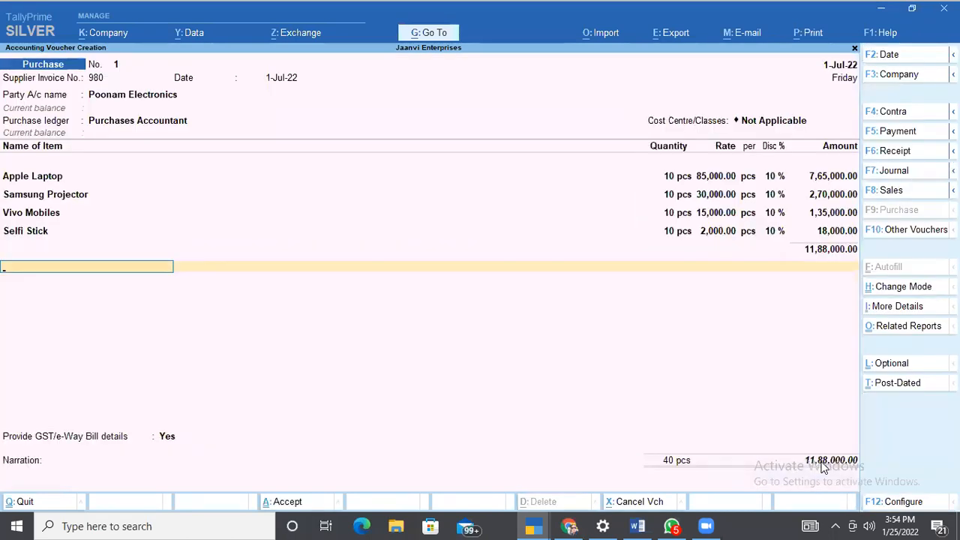
key("ctrl")
Create a new ledger named Input Cgst under the Duties & Taxes group
key("alt+c")
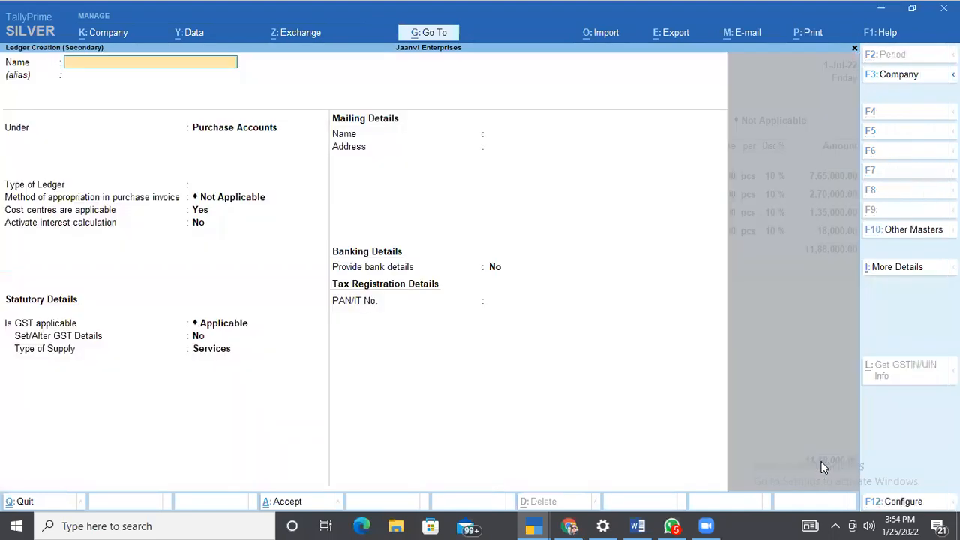
type("Input Cgst")
key("Return")
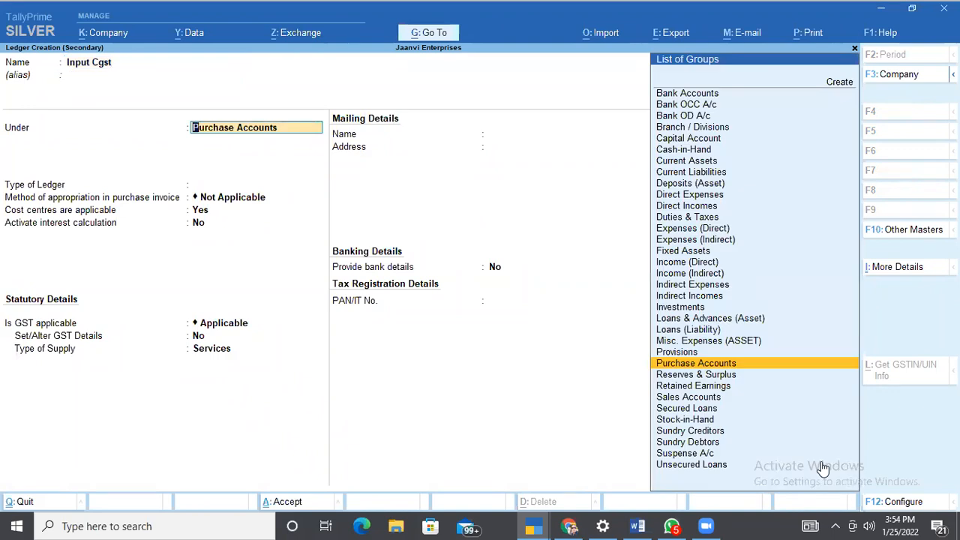
type("D")
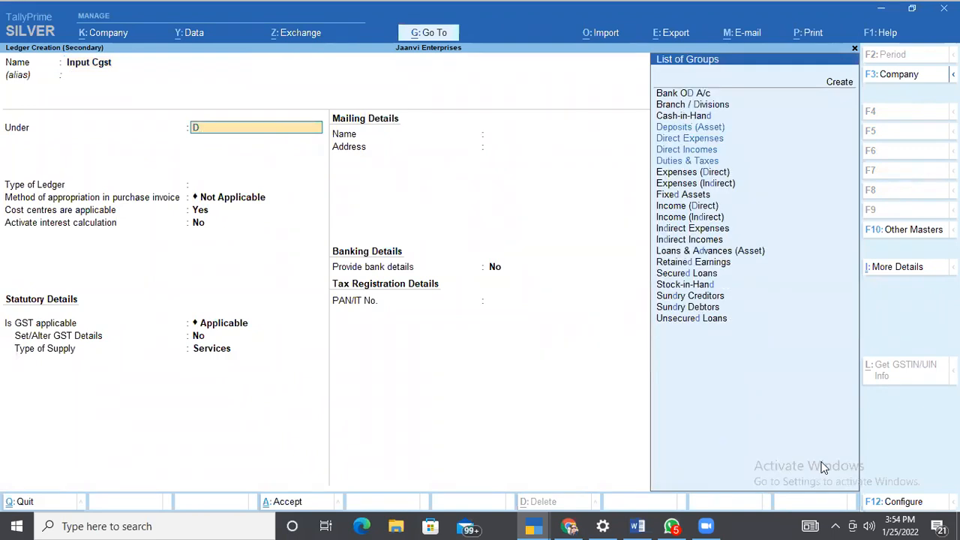
key("Down")
key("Return")
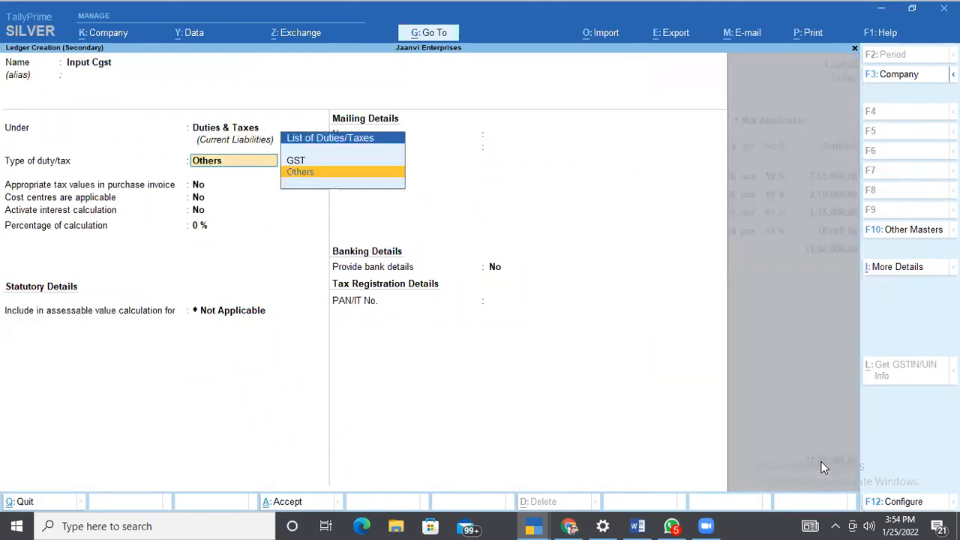
Set the Input Cgst ledger's duty type to GST with Central Tax, save it, and accept its calculated amount in the voucher
key("Up")
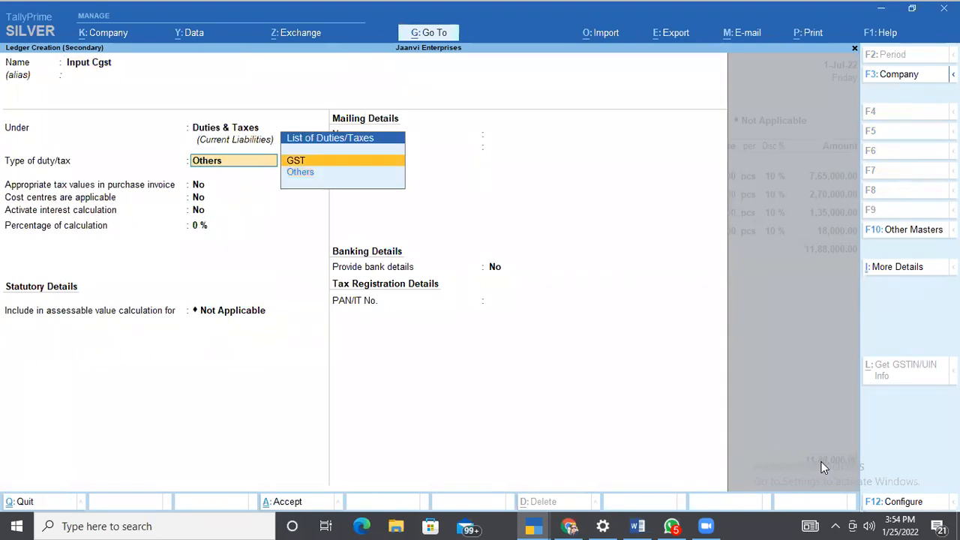
key("Return")
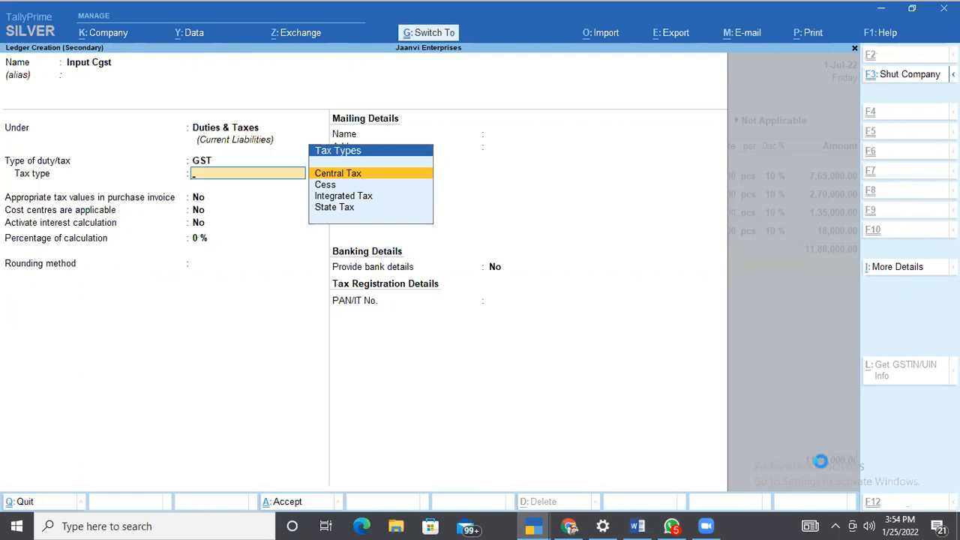
key("ctrl+a")
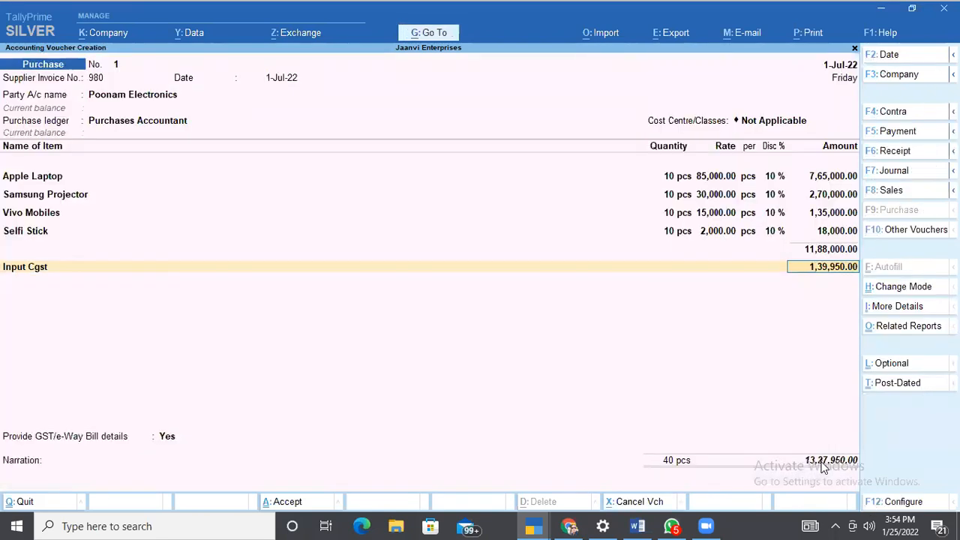
key("Return")
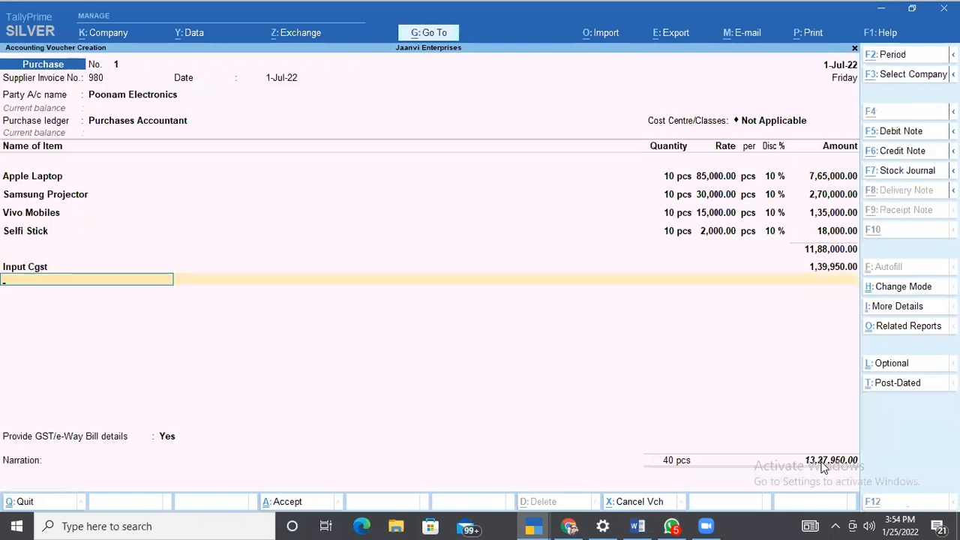
Create a new ledger named Input Sgst under the Duties & Taxes group
key("alt+c")
type("Input Cgst")
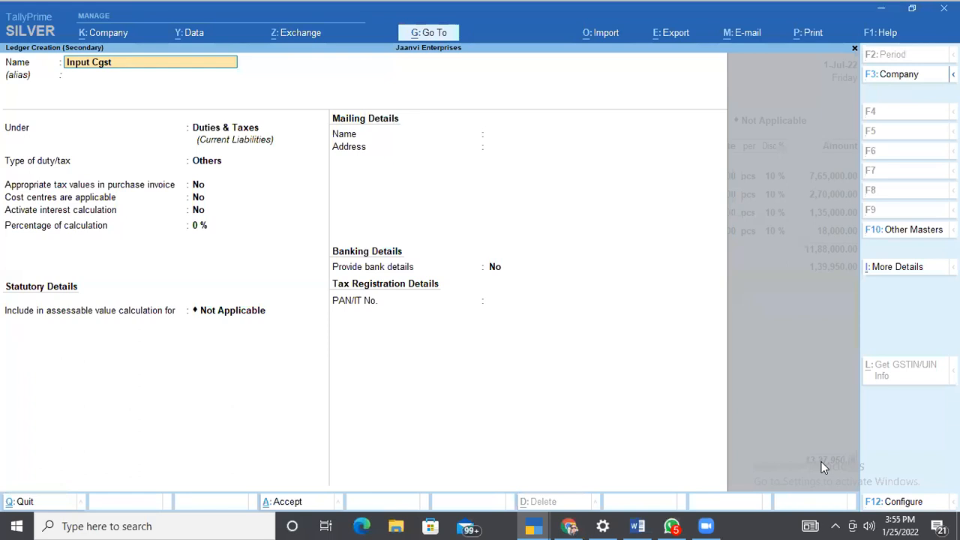
key("BackSpace")
key("BackSpace")
key("BackSpace")
key("BackSpace")
type("Sgst")
key("Return")
key("Return")
key("Return")
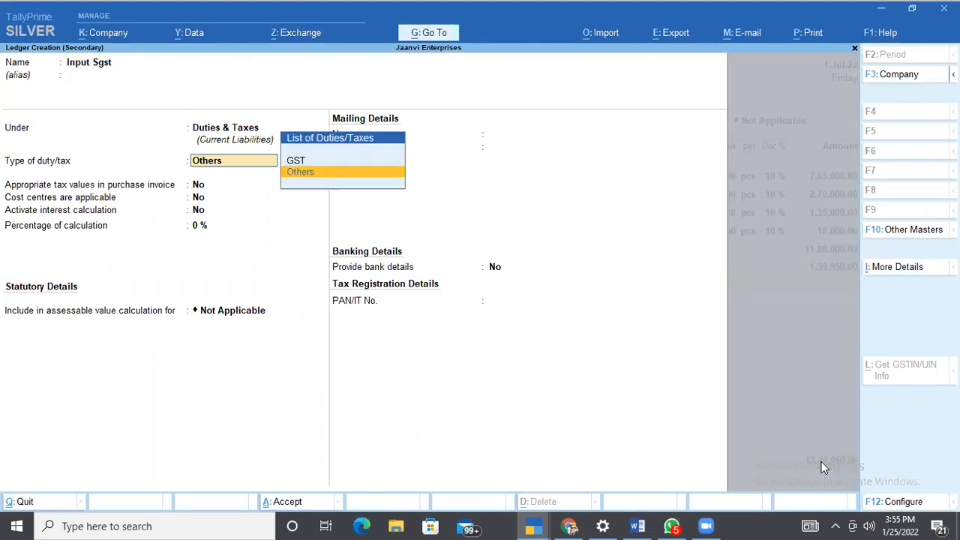
Set the Input Sgst ledger's duty type to GST with State Tax, save it, and accept its calculated amount in the voucher
key("Up")
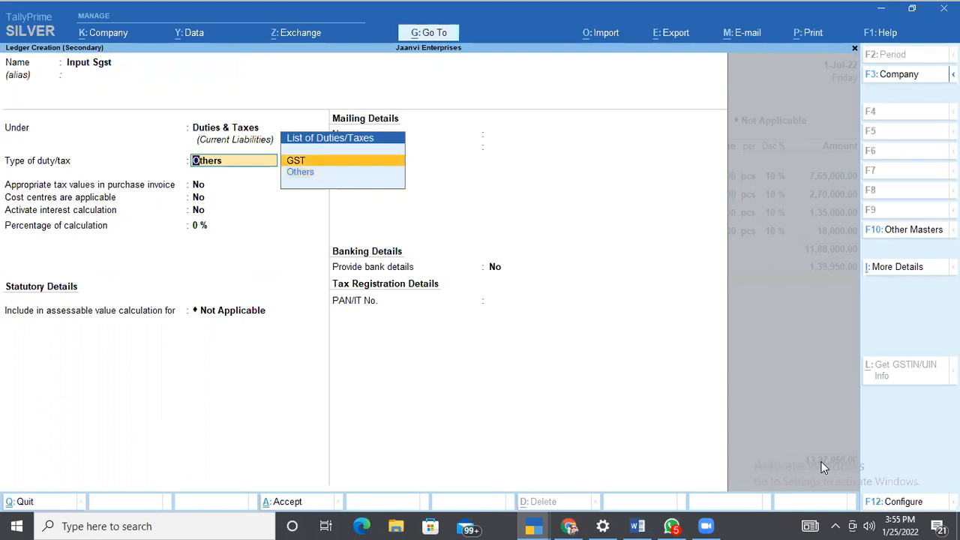
key("Return")
key("Down")
key("Down")
key("Down")
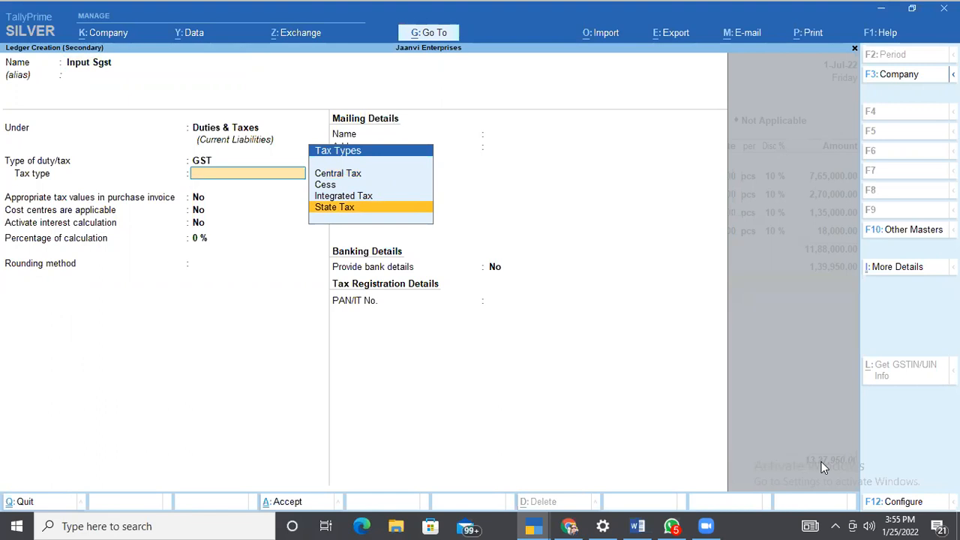
key("Return")
key("ctrl+a")
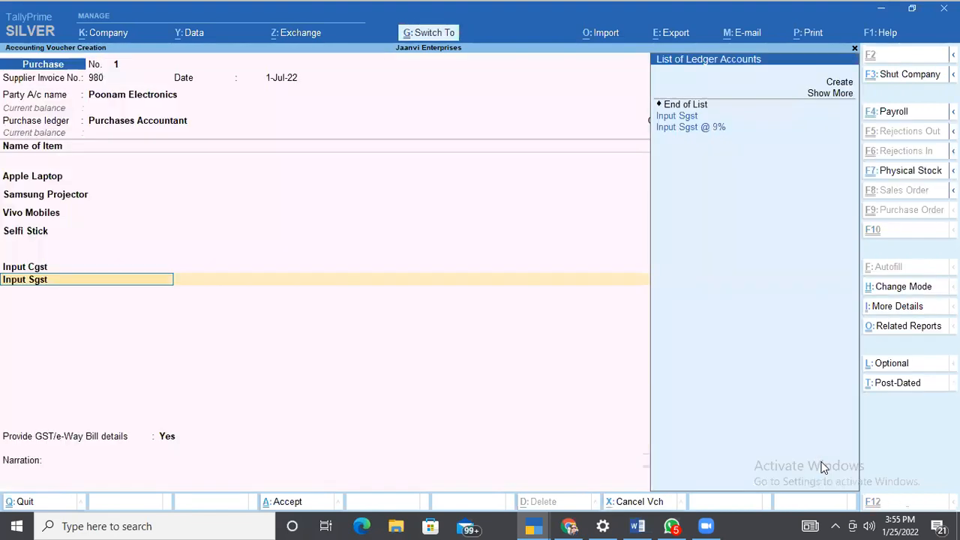
key("Return")
key("Return")
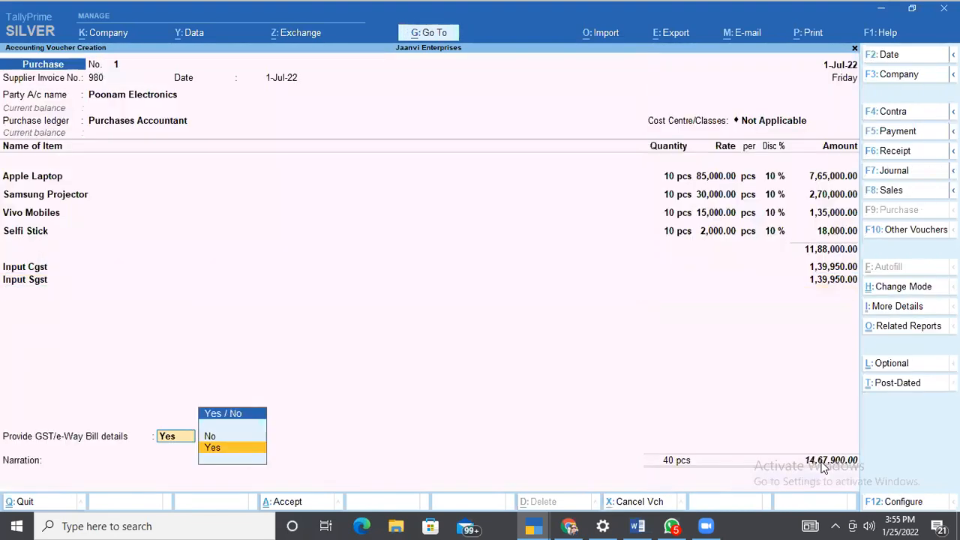
Set Provide GST/e-Way Bill details to No and allocate the full invoice amount to Poonam Electronics as a New Ref
key("Up")
key("Return")
key("Return")
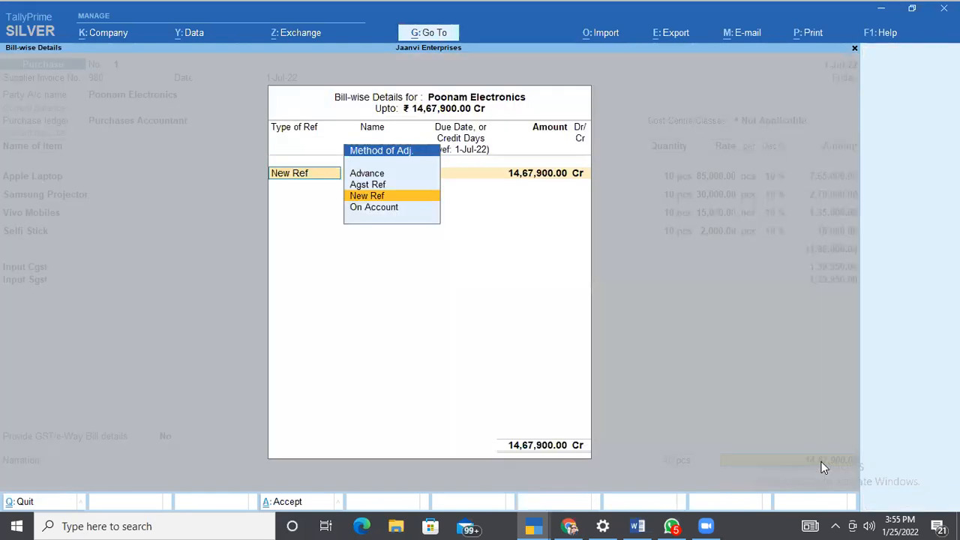
key("Return")
key("Return")
key("Return")
key("ctrl+a")
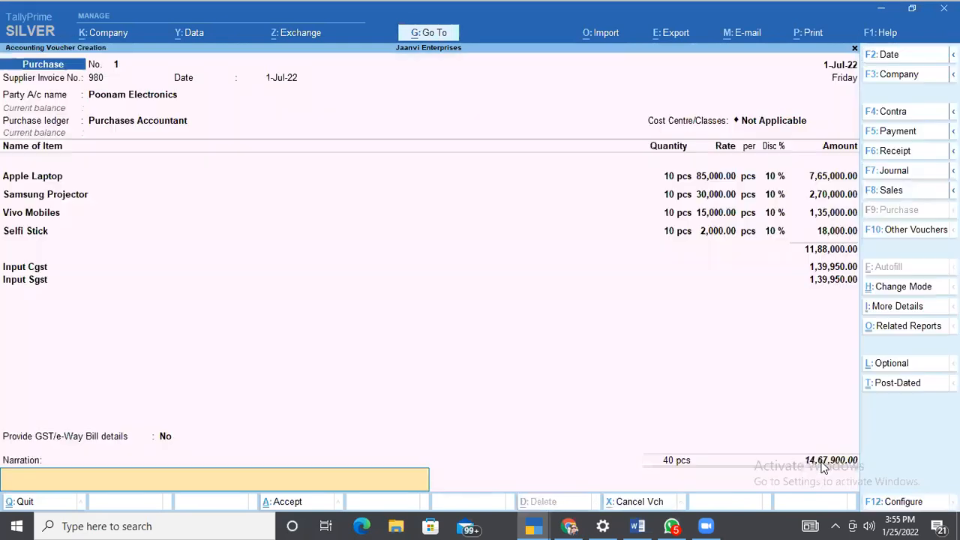
Save the purchase voucher with the narration "being goods purchased" and return to the Gateway of Tally
type("being goods purchased")
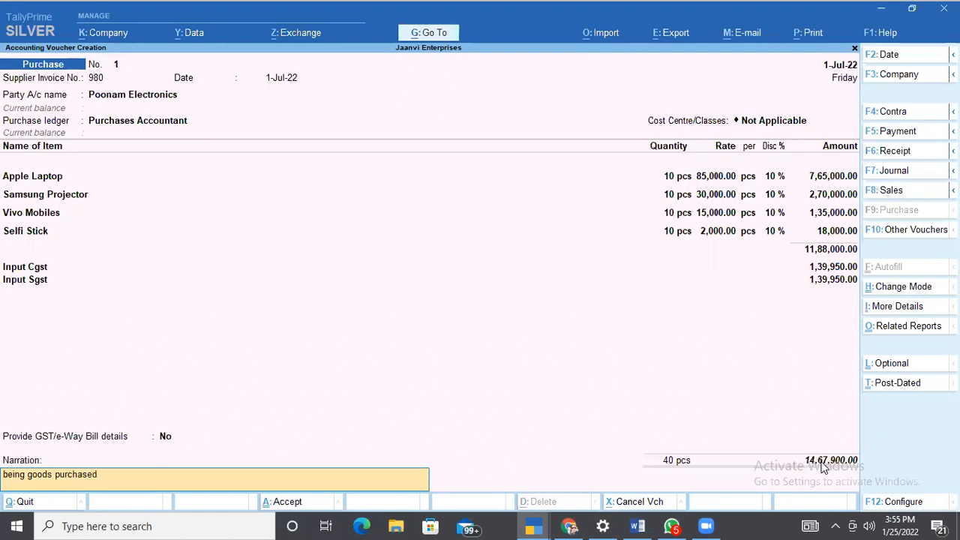
key("Return")
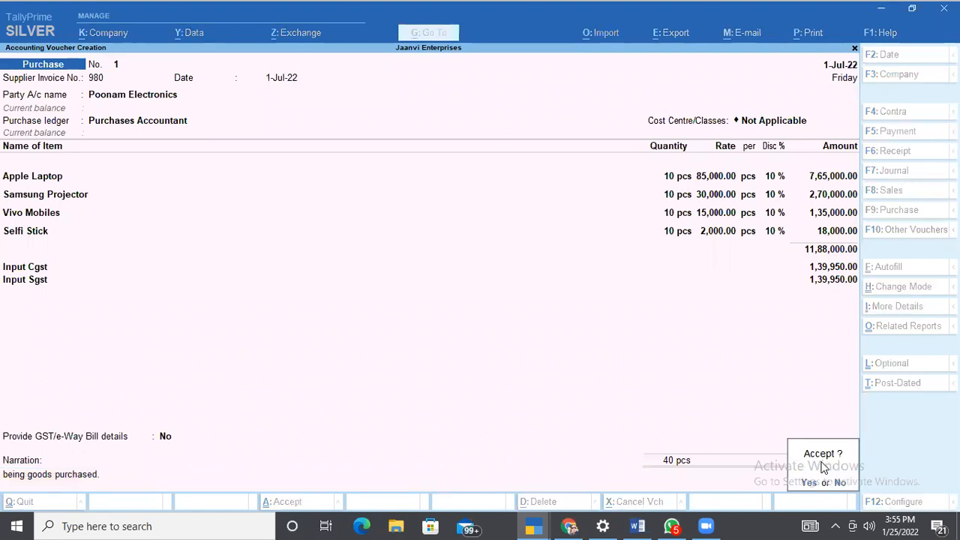
key("Return")
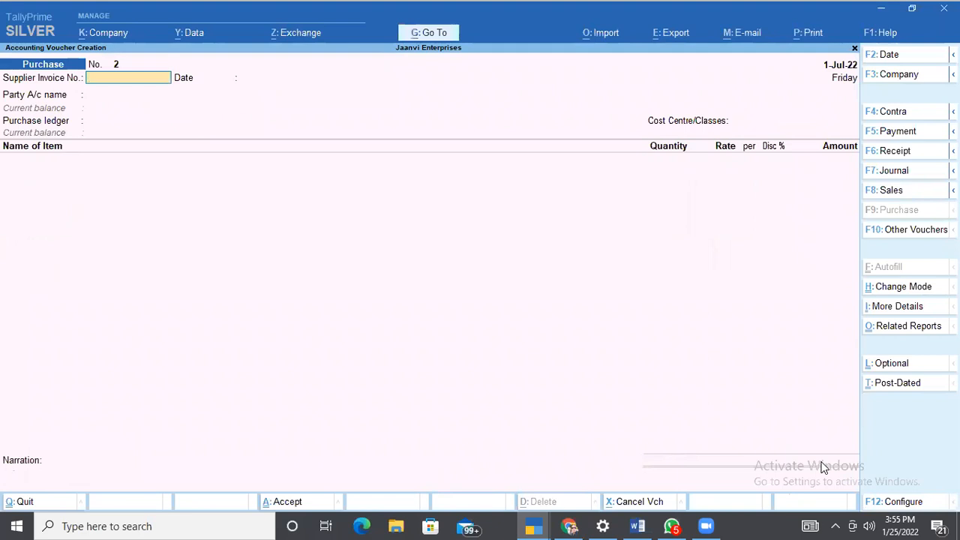
key("Escape")
key("Return")
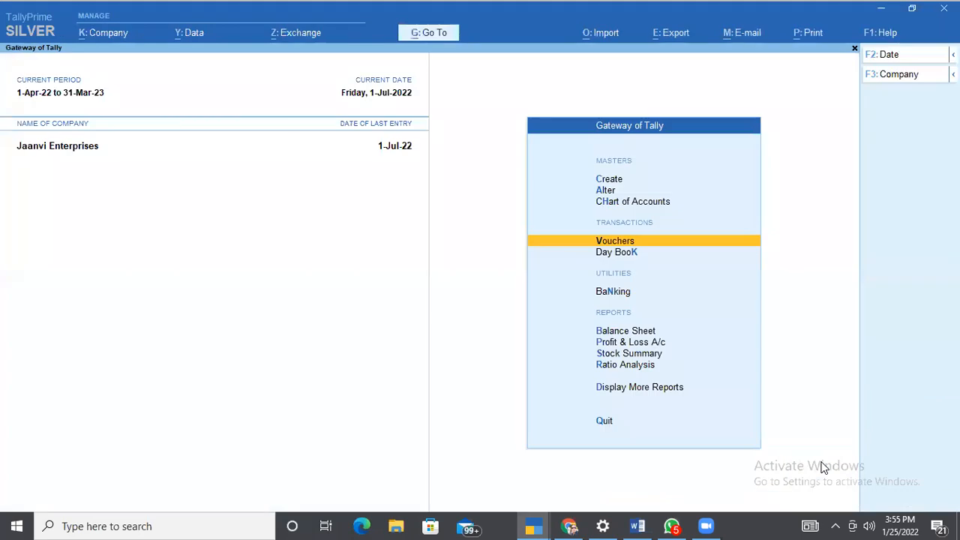
key("Escape")
key("Escape")
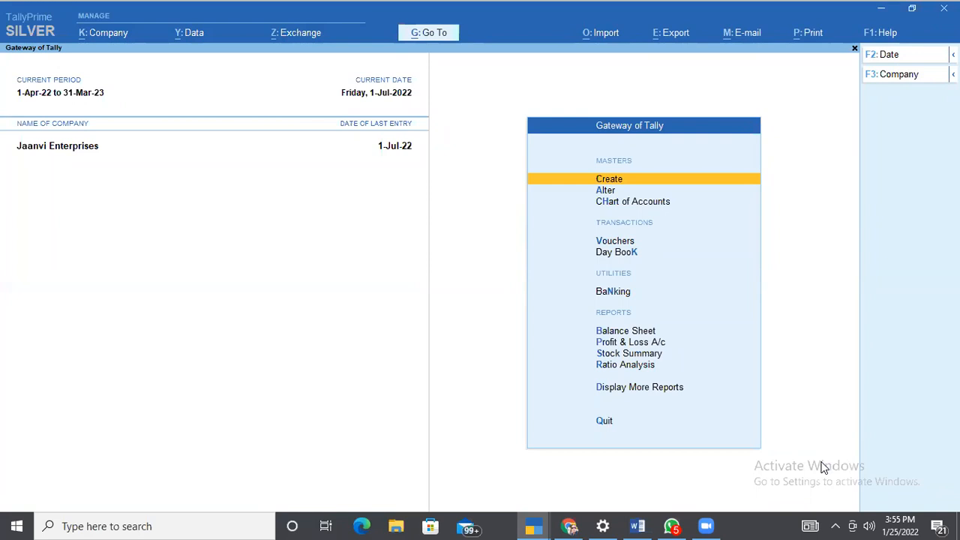
Open the Ledger report's list of ledgers from the Account Books
key("Down")
key("Down")
key("Down")
key("Down")
key("Down")
key("Down")
key("Down")
key("Down")
key("Down")
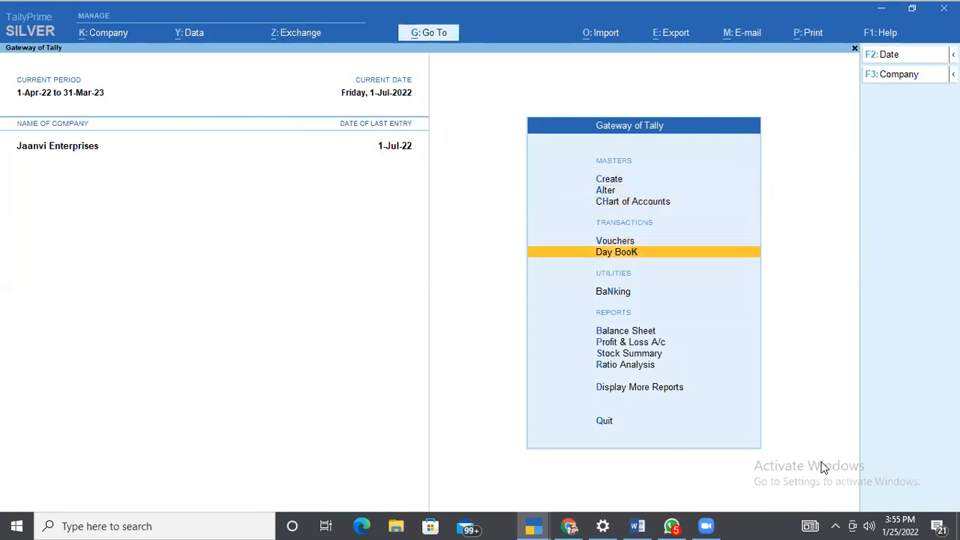
key("Down")
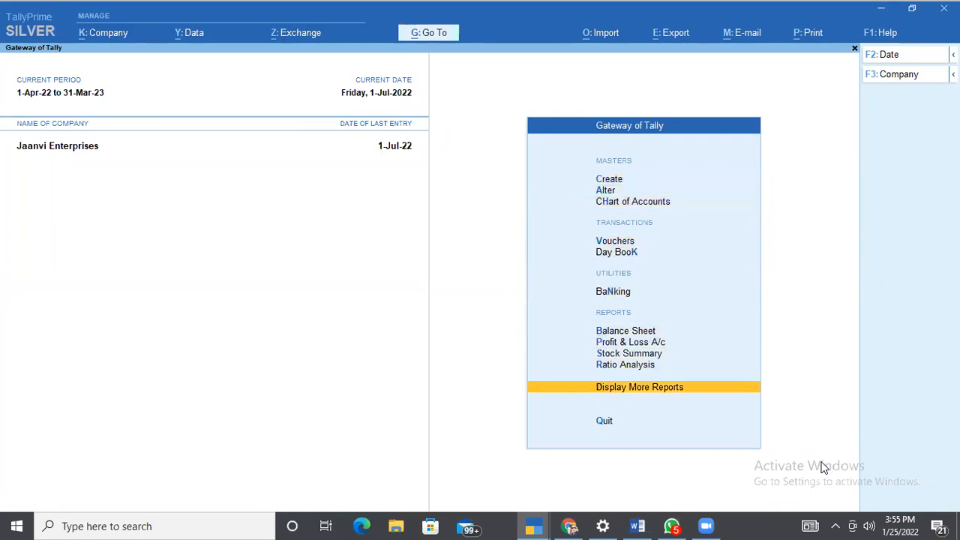
key("Return")
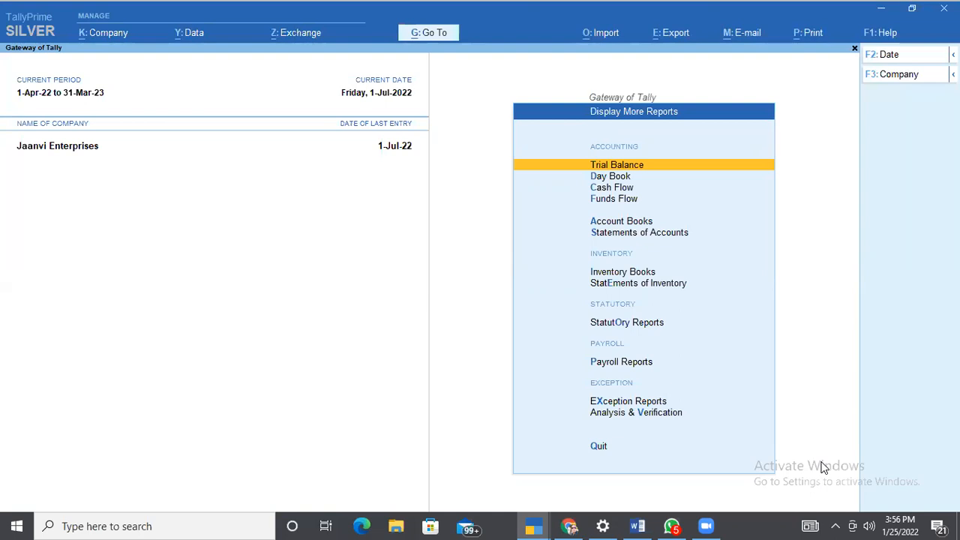
key("Down")
key("Down")
key("Down")
key("Down")
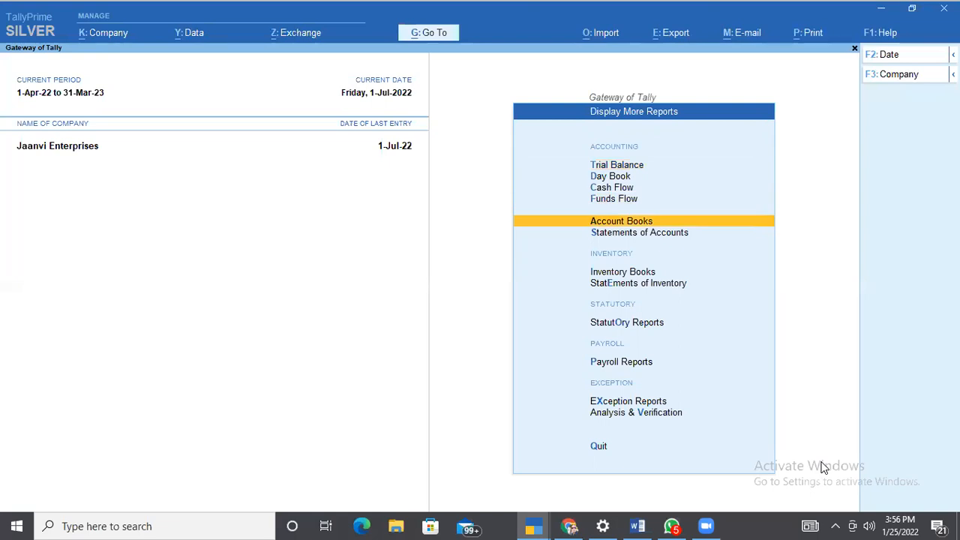
key("Return")
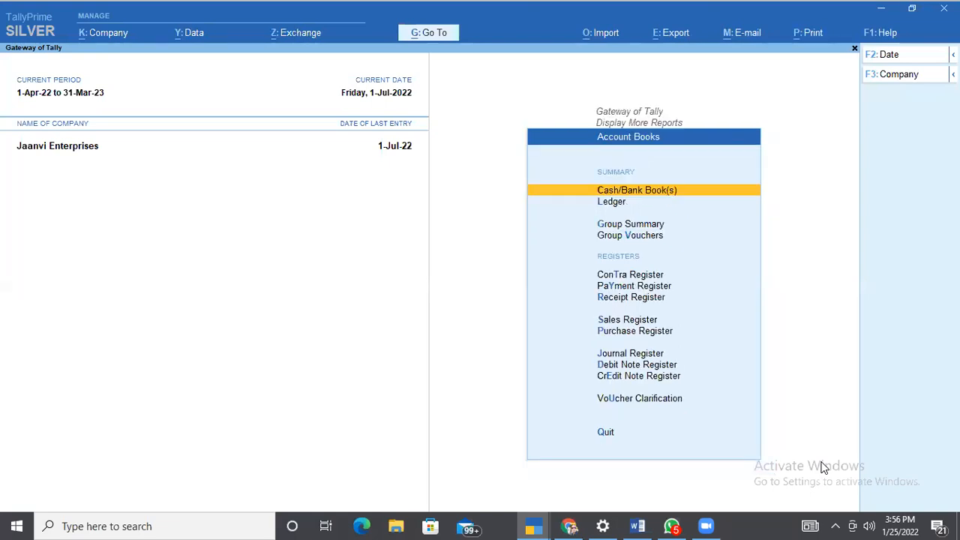
key("Down")
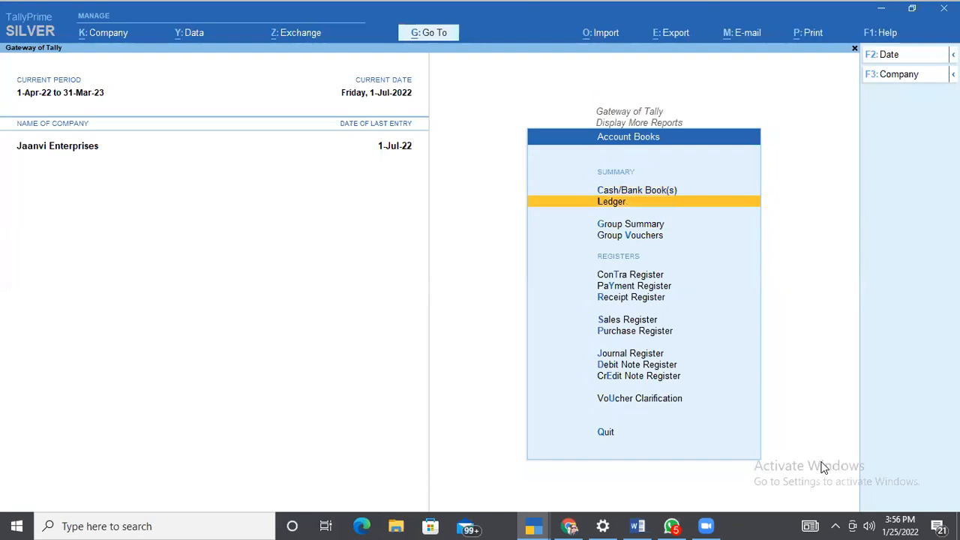
key("Return")
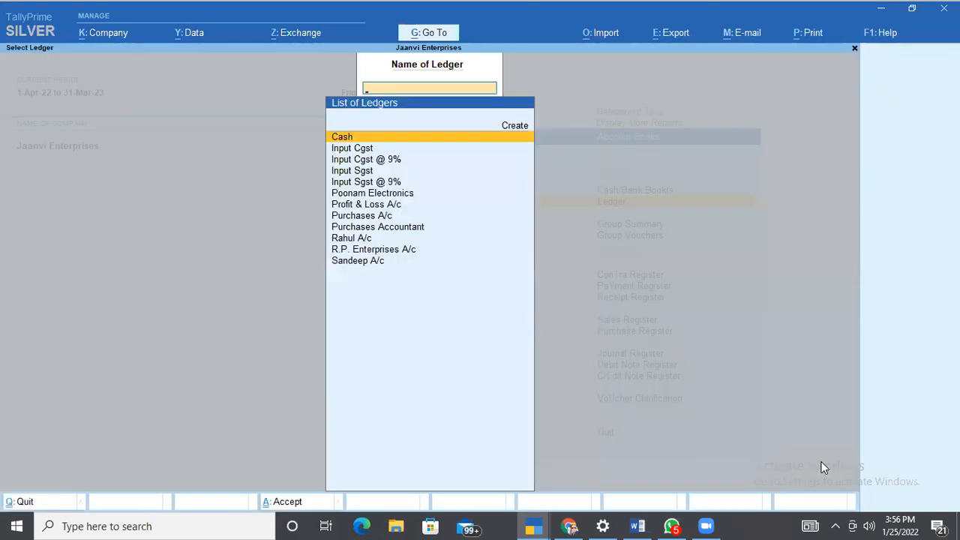
Display the ledger vouchers of Poonam Electronics
key("Down")
key("Down")
key("Down")
key("Down")
key("Down")
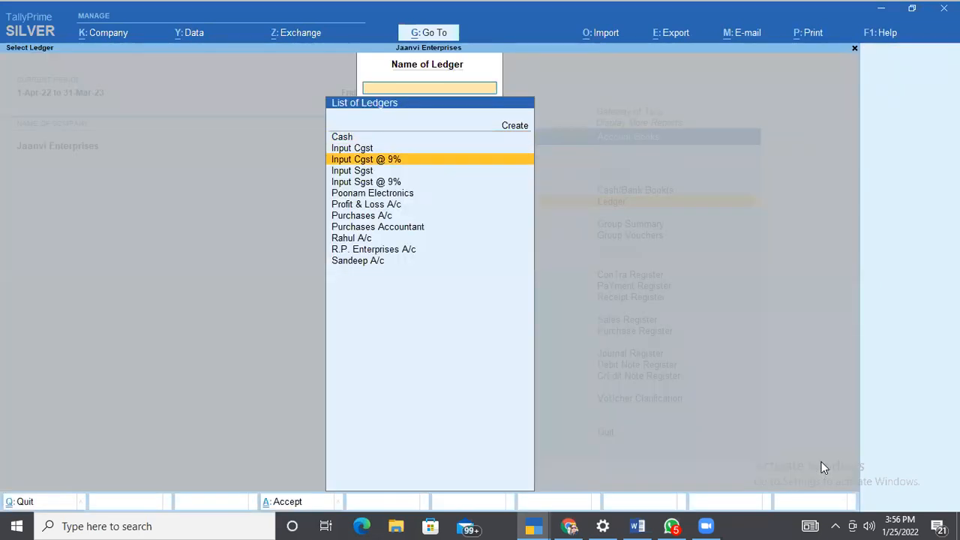
key("Down")
key("Down")
key("Down")
key("Down")
key("Down")
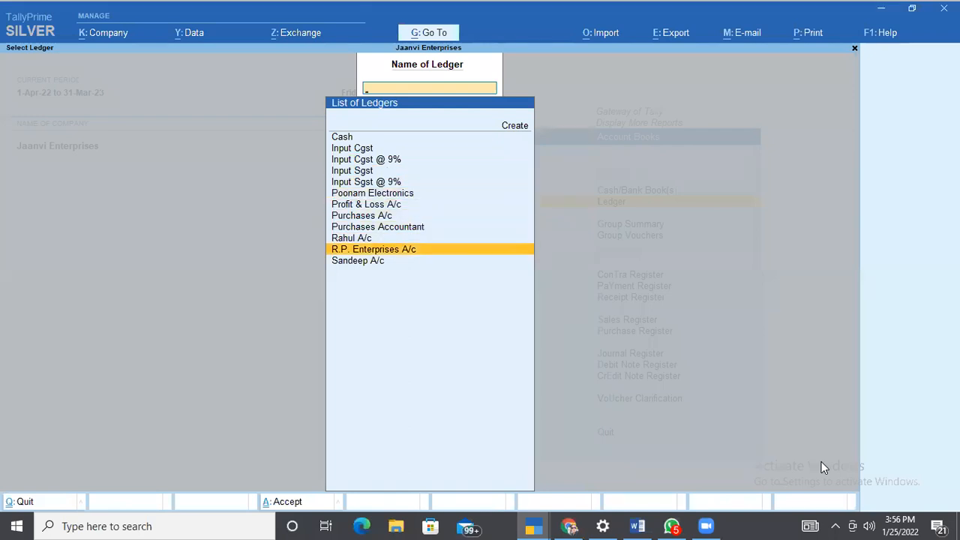
key("Up")
key("Up")
key("Up")
key("Up")
key("Up")
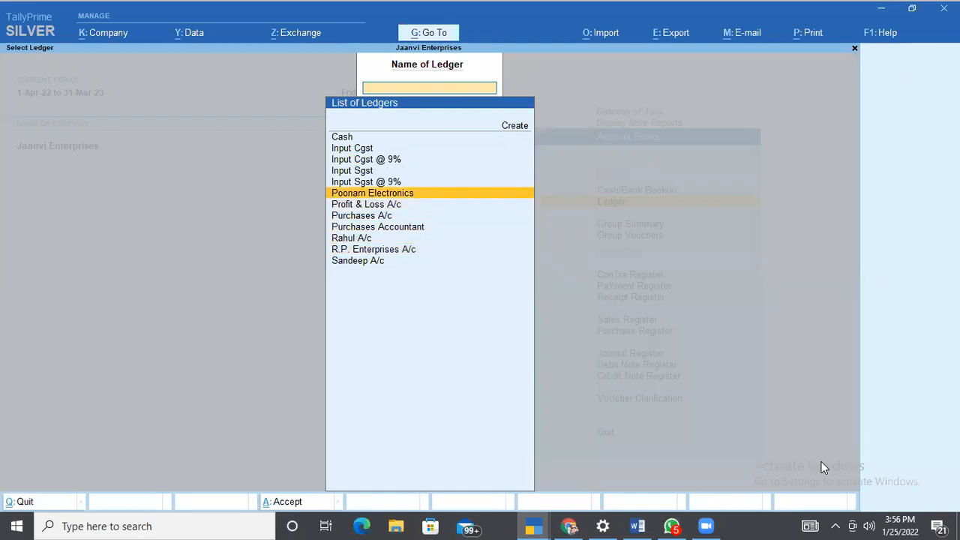
key("Return")
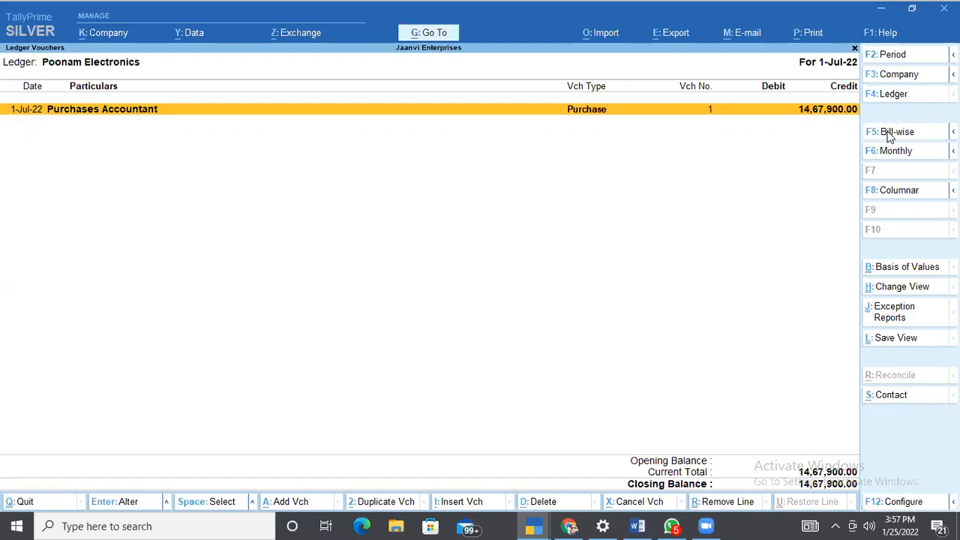
Show the bill-wise outstanding of Poonam Electronics in detailed form and review the stock items under invoice 980
left_click(890, 132)
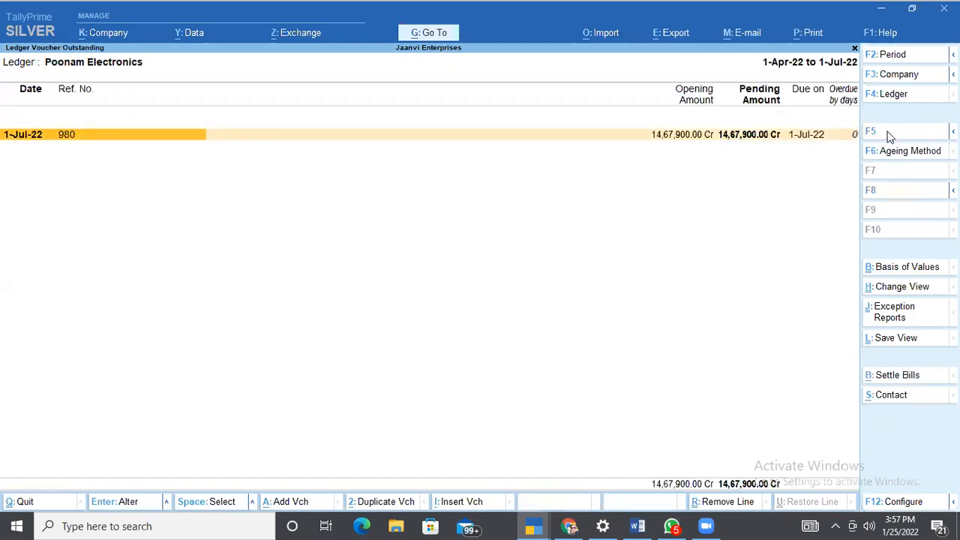
key("alt+f5")
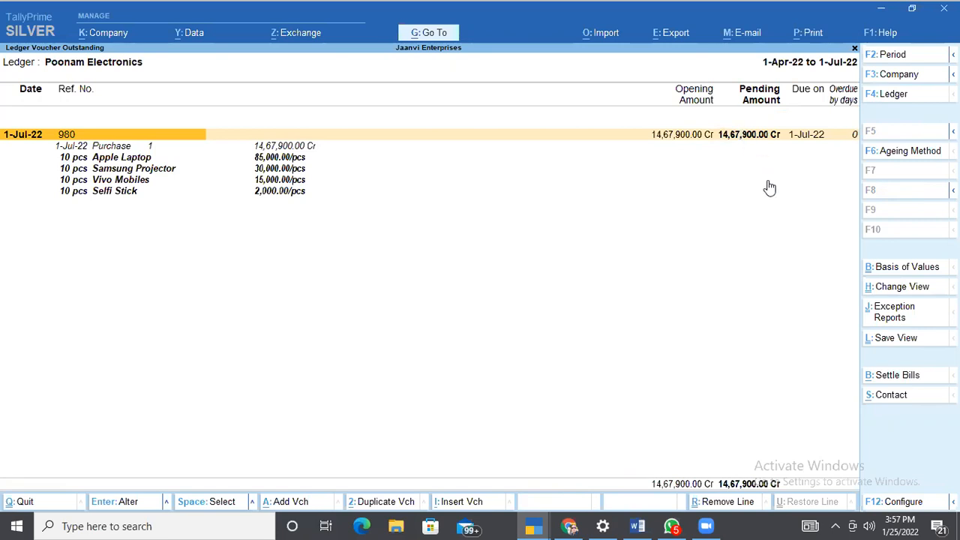
key("Down")
key("Down")
key("Down")
key("Down")
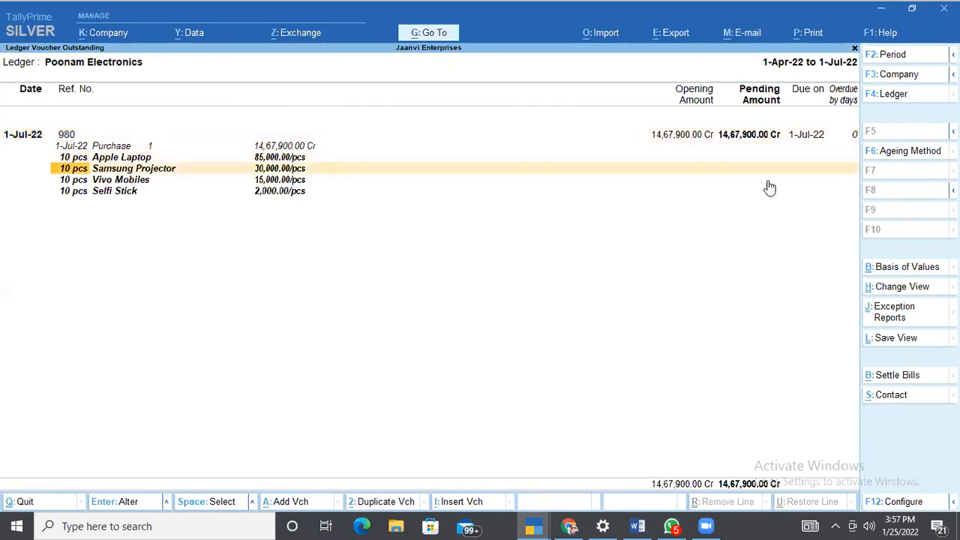
key("Down")
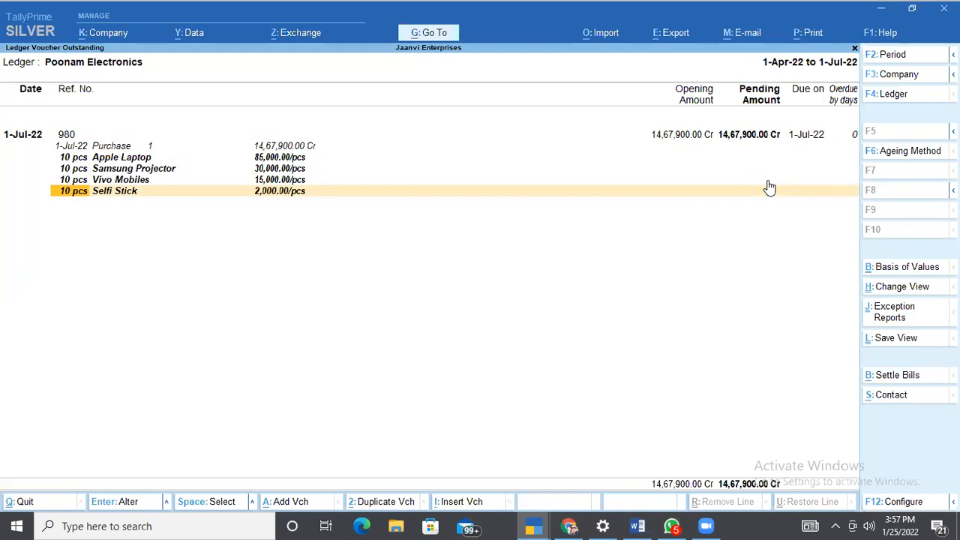
Add a Payment voucher from the outstanding report and date it 1-Aug-22
key("alt")
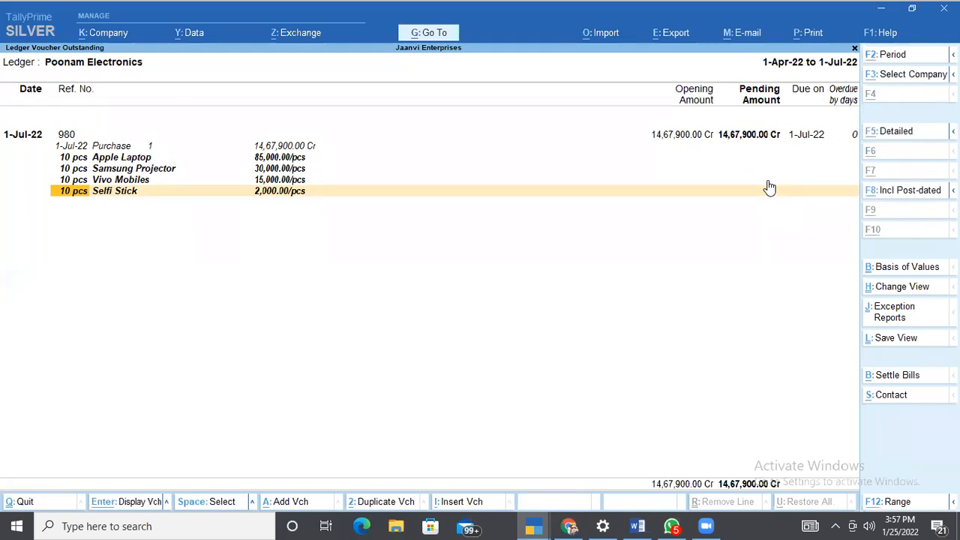
key("alt+a")
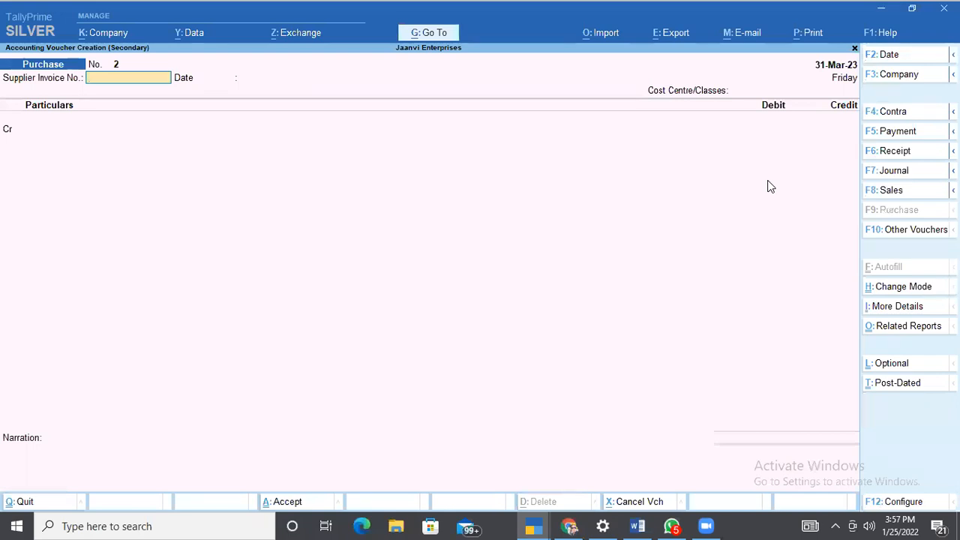
left_click(900, 138)
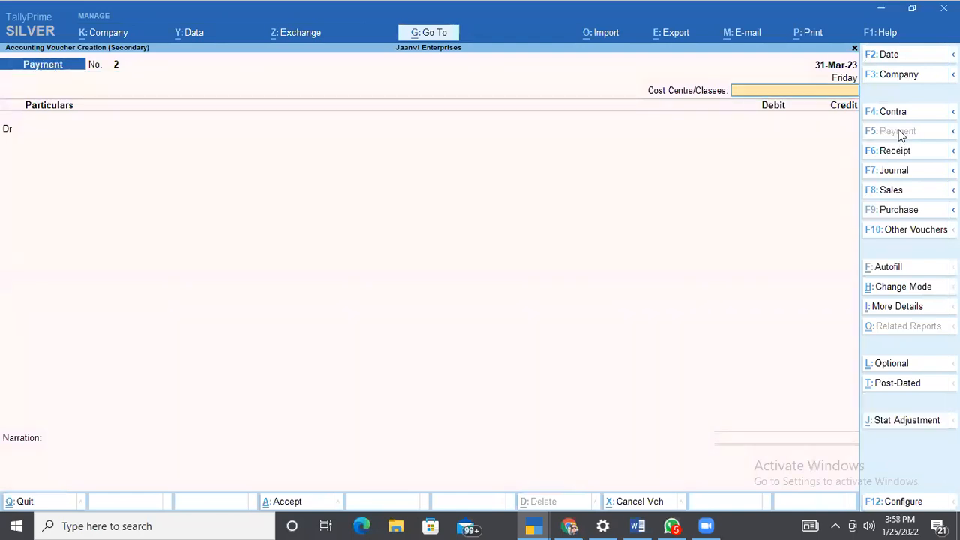
key("F2")
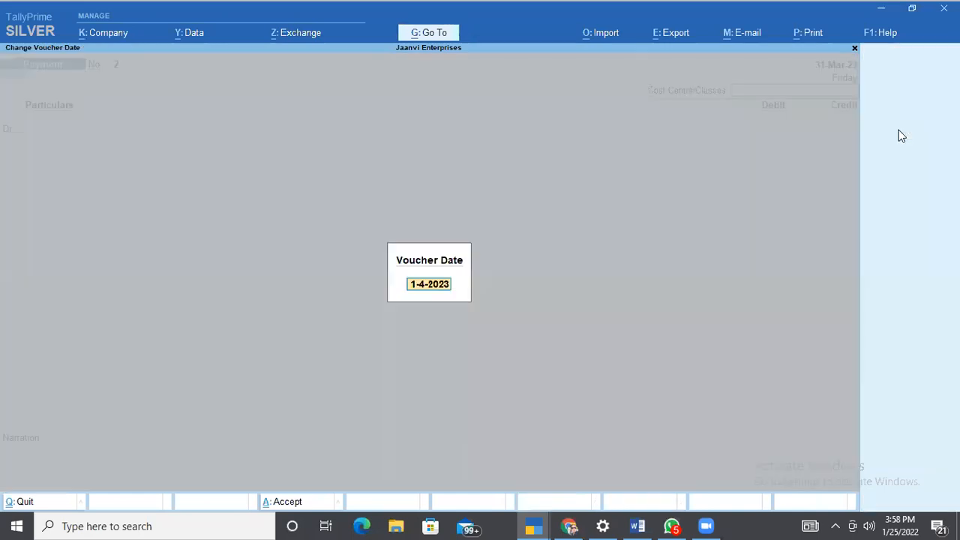
type("1 8")
key("Return")
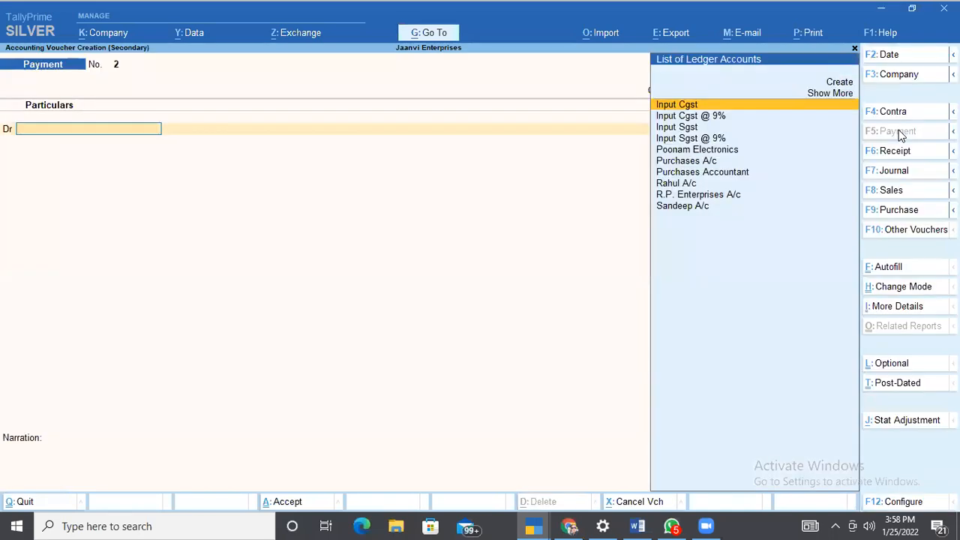
Choose Poonam Electronics as the debit ledger of the payment voucher
key("Down")
key("Down")
key("Down")
key("Down")
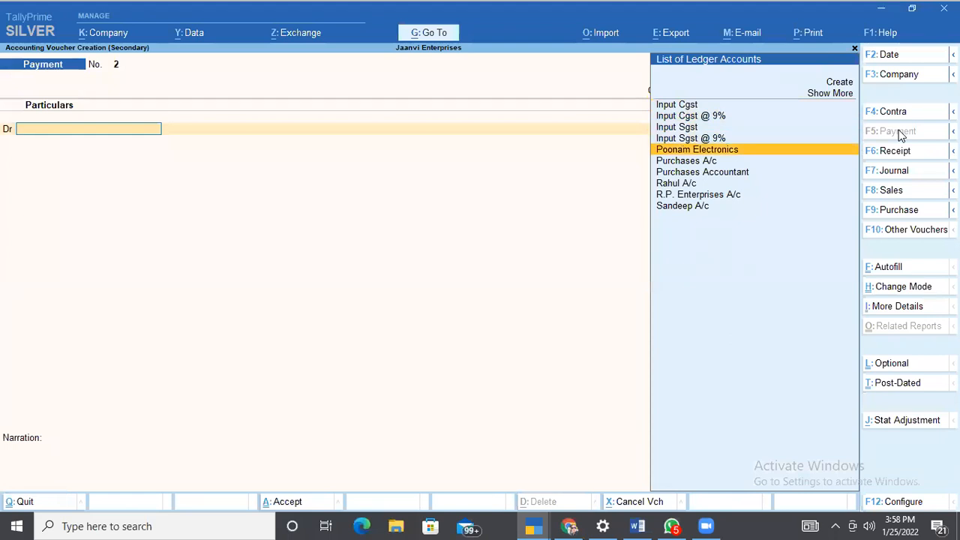
key("Return")
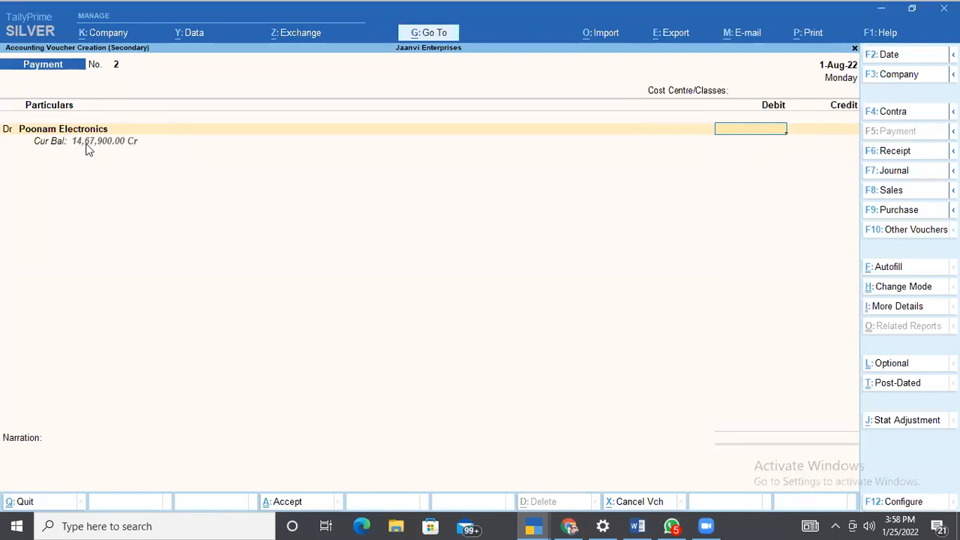
Enter 7,40,000 as the debit amount for Poonam Electronics and allocate it as Agst Ref to pending bill 980
type("40000")
key("Return")
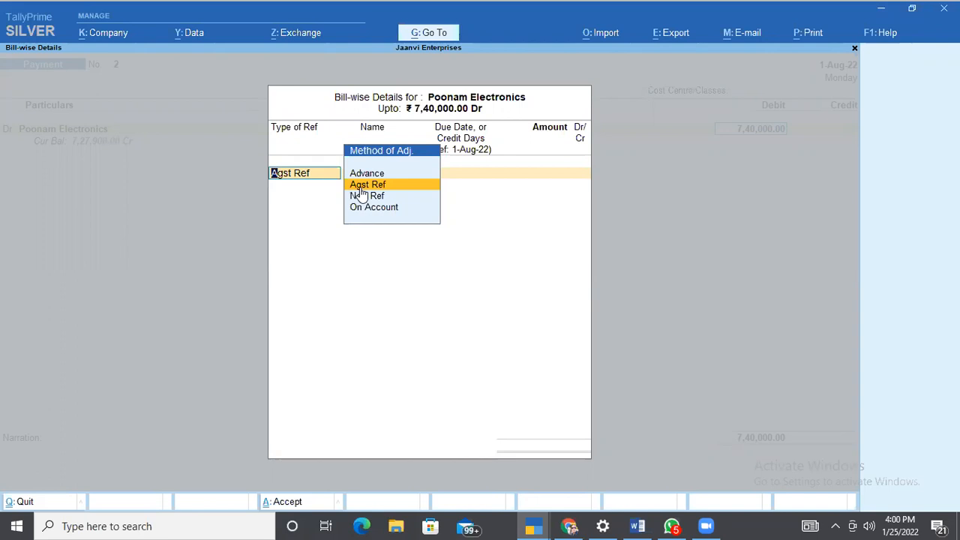
key("Up")
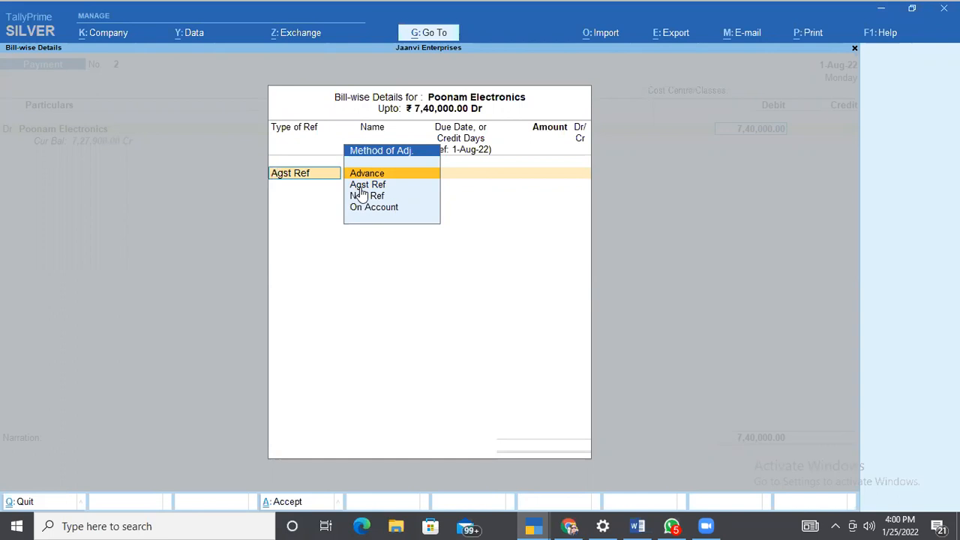
key("Down")
key("Down")
key("Down")
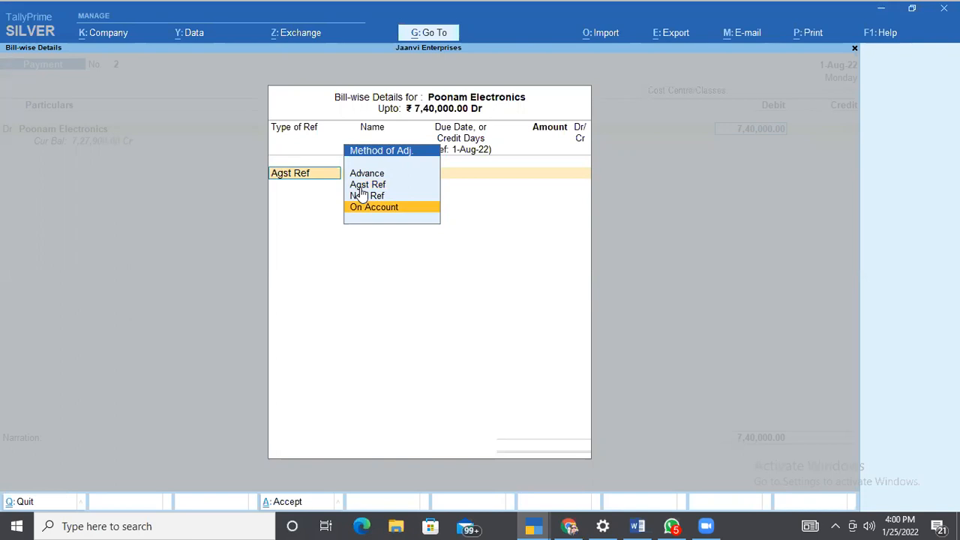
key("Up")
key("Up")
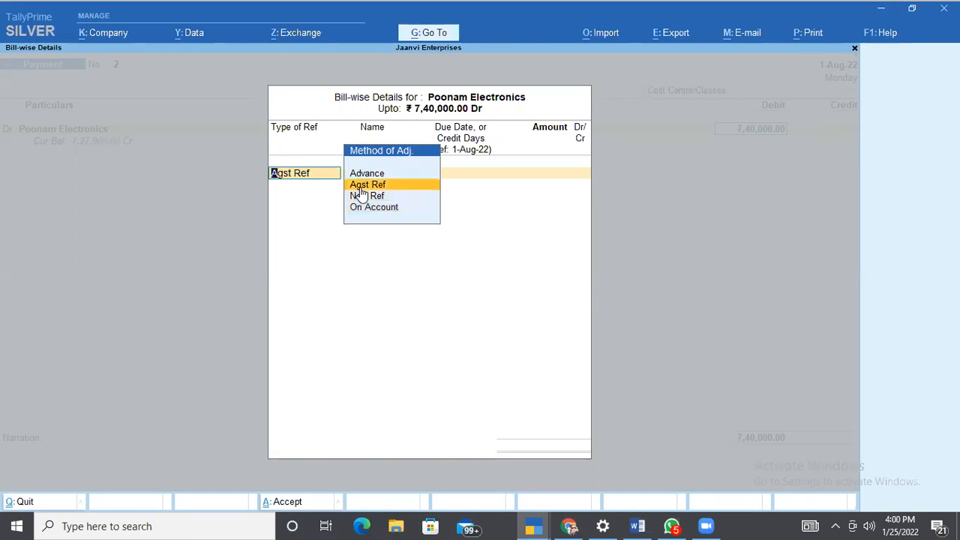
key("Return")
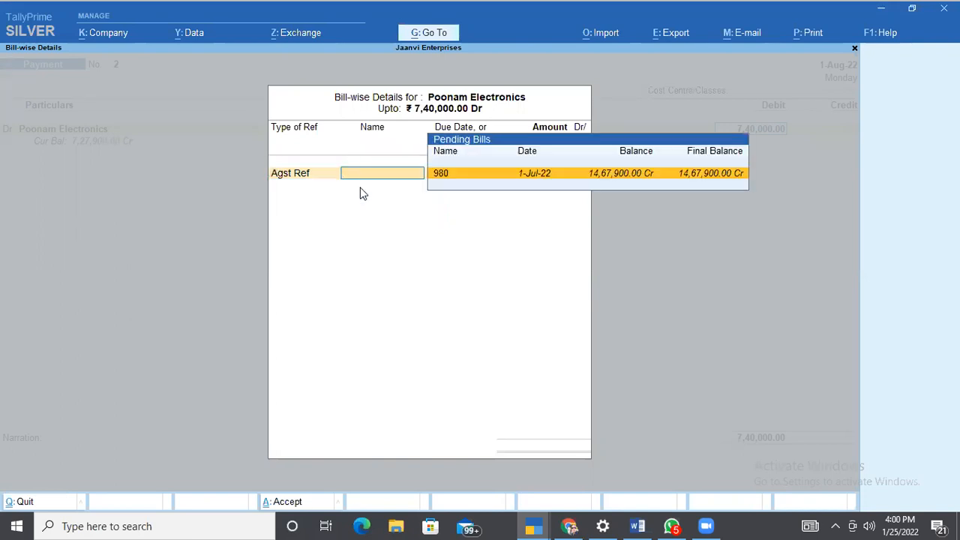
left_click(445, 182)
key("Return")
key("Return")
key("Return")
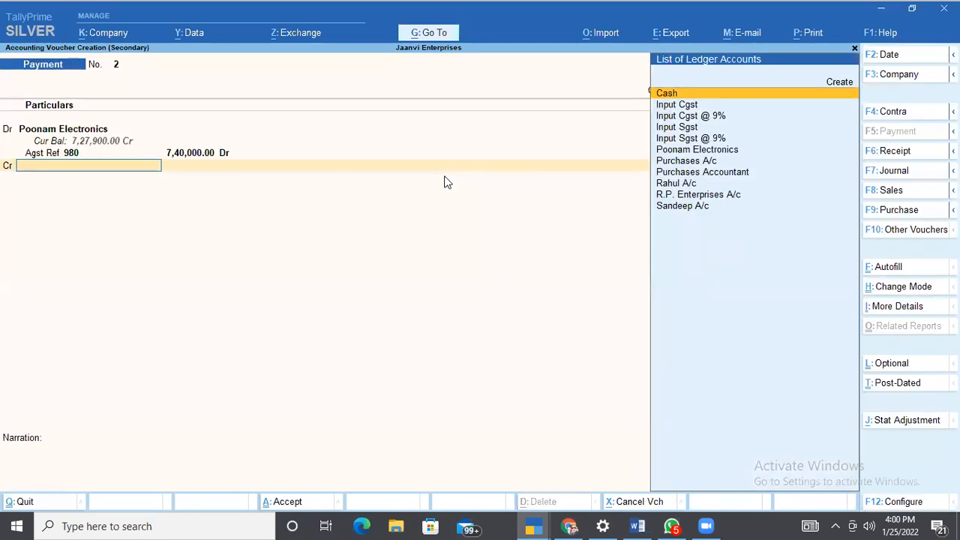
Create a ledger named Hdfc Bank A/c under Bank Accounts and use it as the payment's credit ledger
key("ctrl")
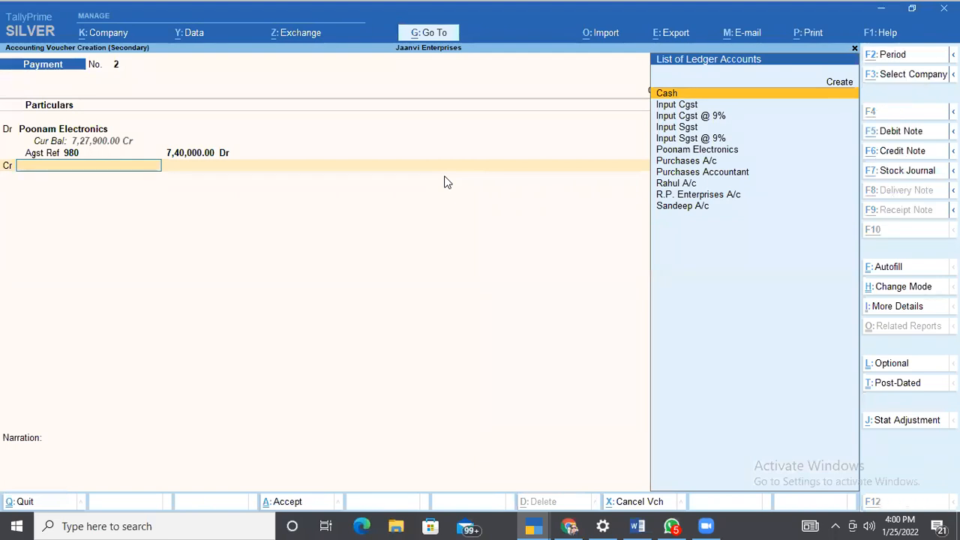
key("alt+c")
type("H")
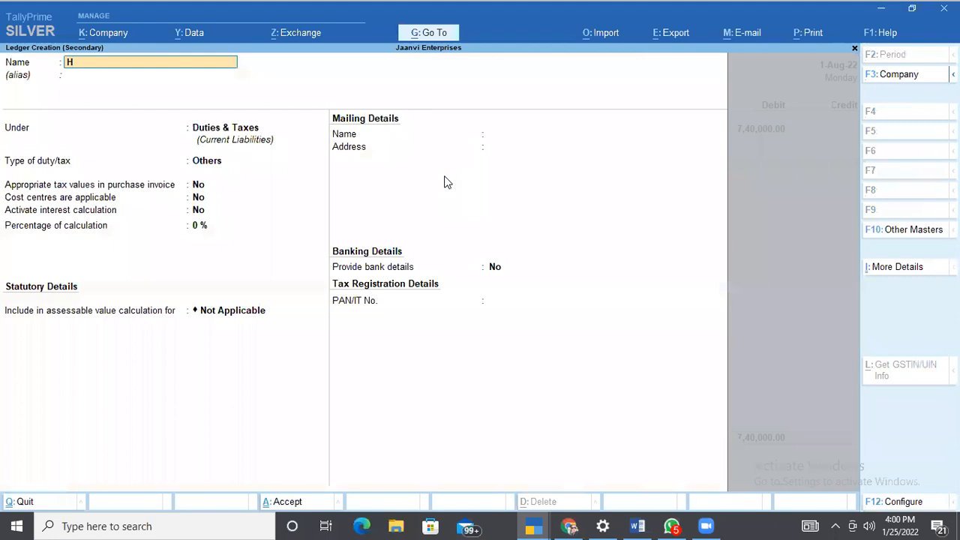
type("dfc bank a/c")
key("Return")
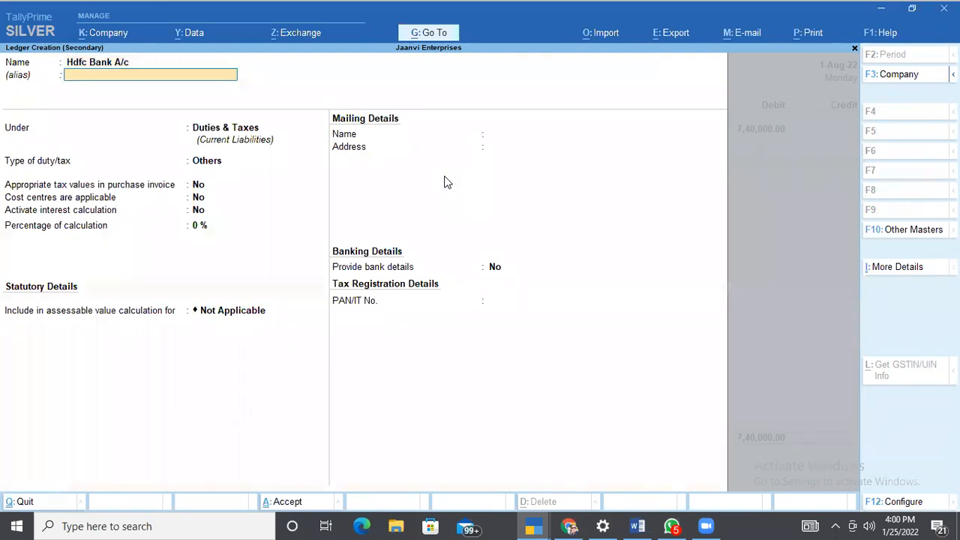
type("B")
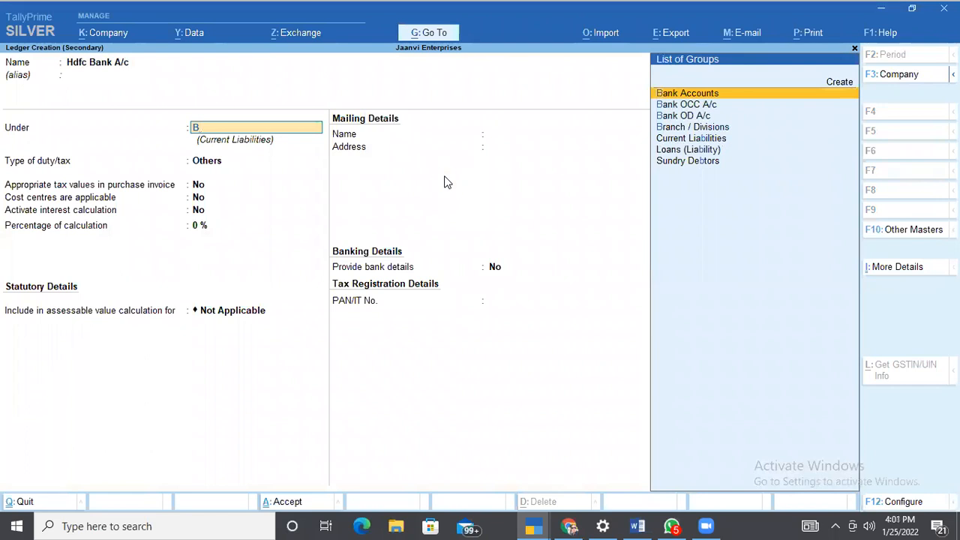
key("Return")
key("ctrl+a")
key("Return")
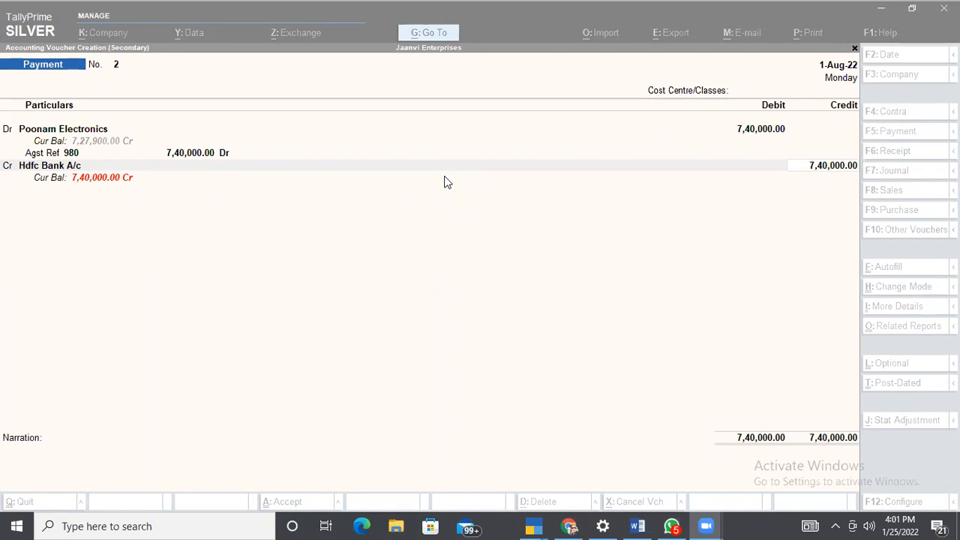
Alter the Hdfc Bank A/c ledger from within the voucher to give it an opening balance of 30,00,000 Dr
left_click(650, 167)
key("BackSpace")
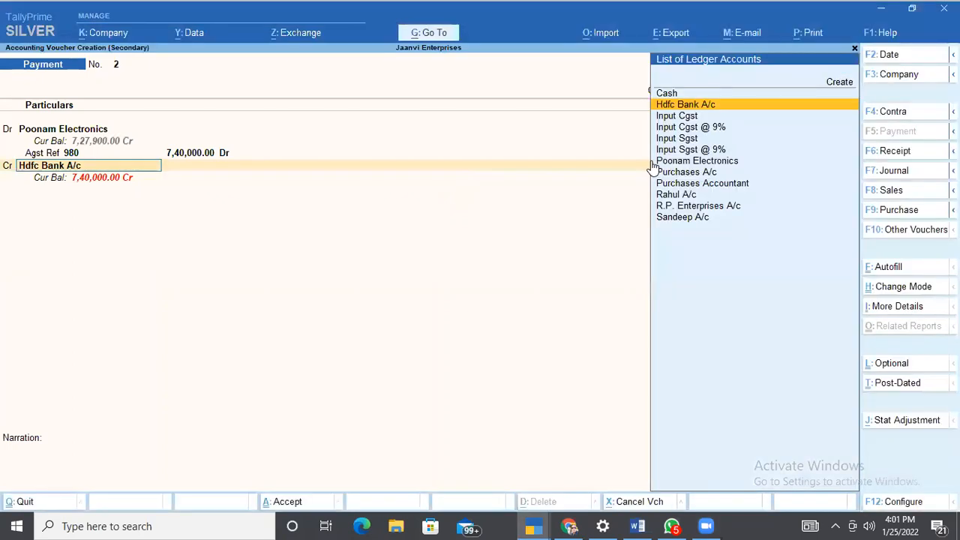
key("ctrl")
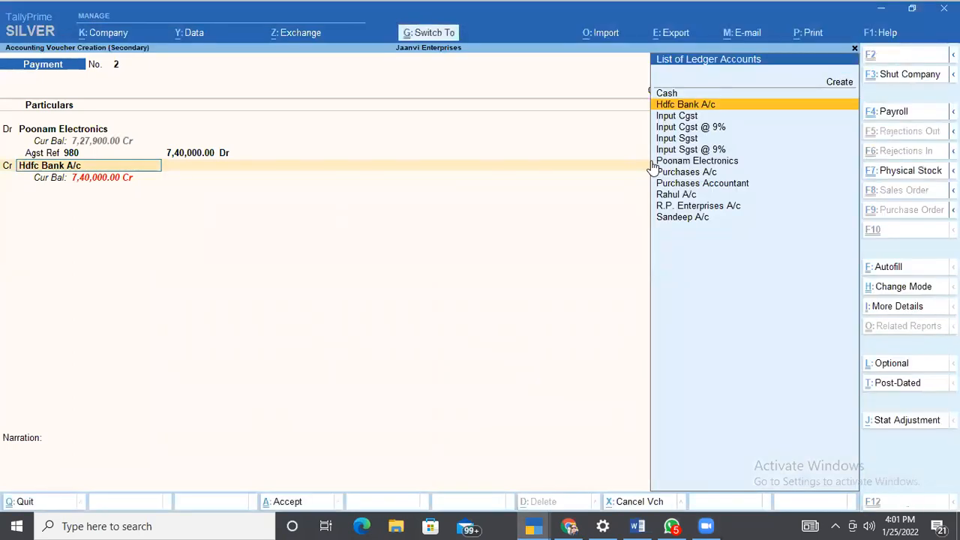
key("ctrl+Return")
key("Return")
key("Return")
key("Return")
key("Return")
key("Return")
key("Return")
key("Return")
key("Return")
key("Return")
key("Return")
key("Return")
key("Return")
key("Return")
key("Return")
key("Return")
key("Return")
key("Return")
key("Return")
key("Return")
key("Return")
key("Return")
key("Return")
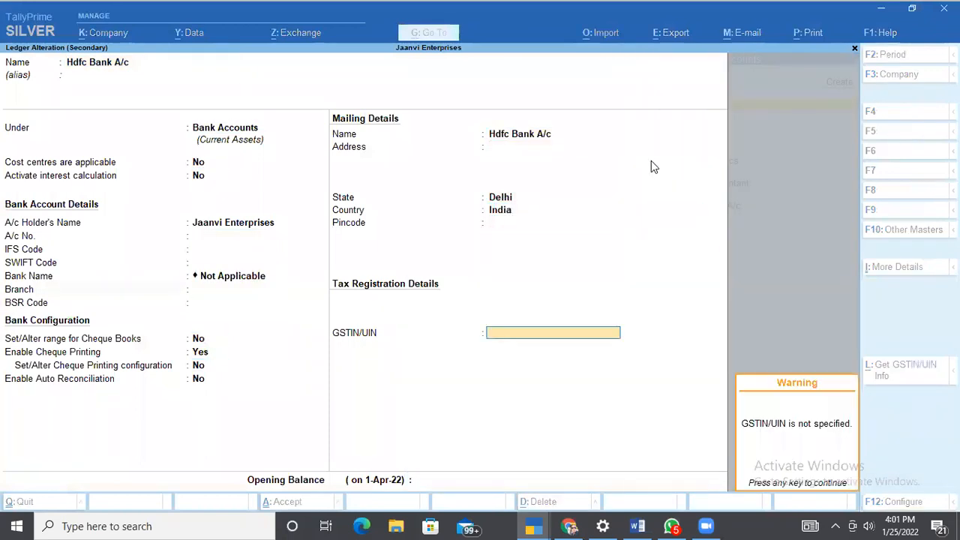
key("Return")
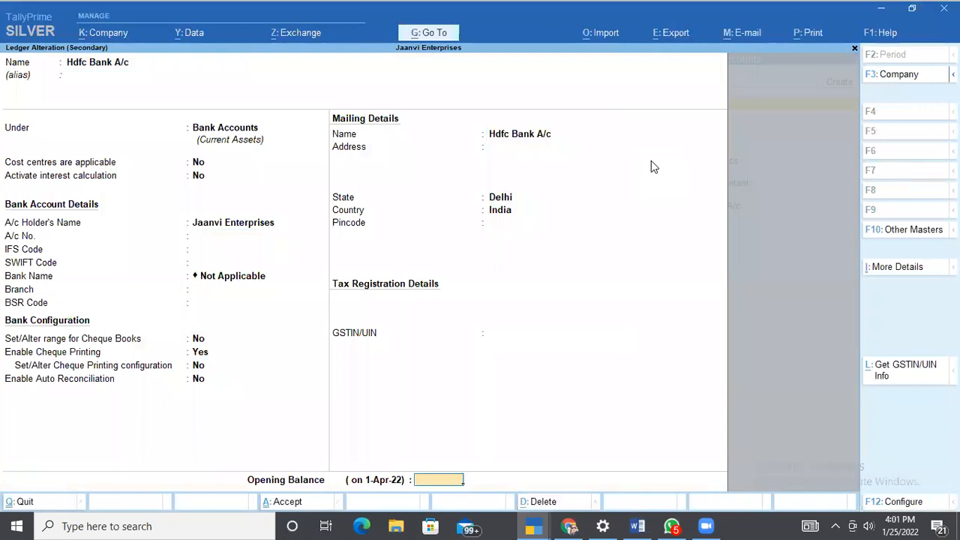
type("3000000")
key("Return")
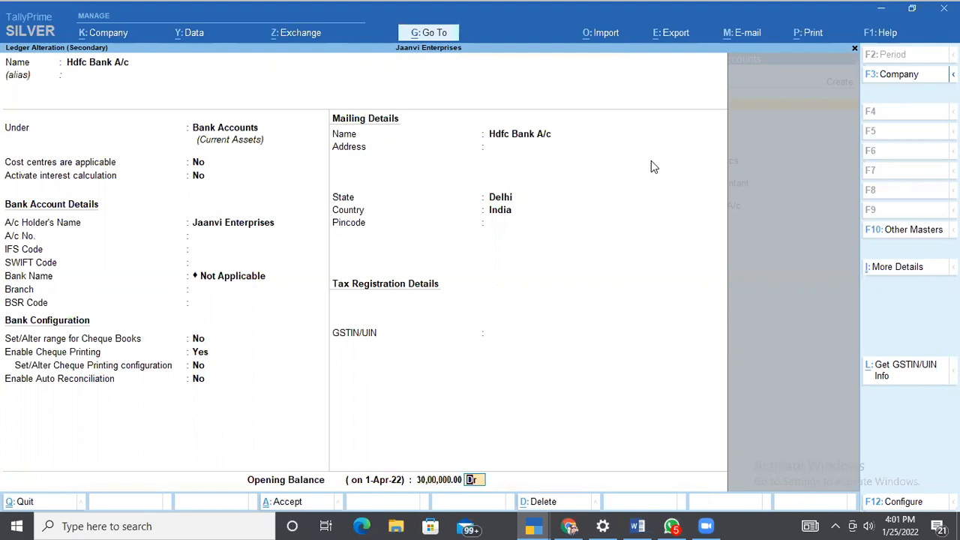
key("Return")
key("Return")
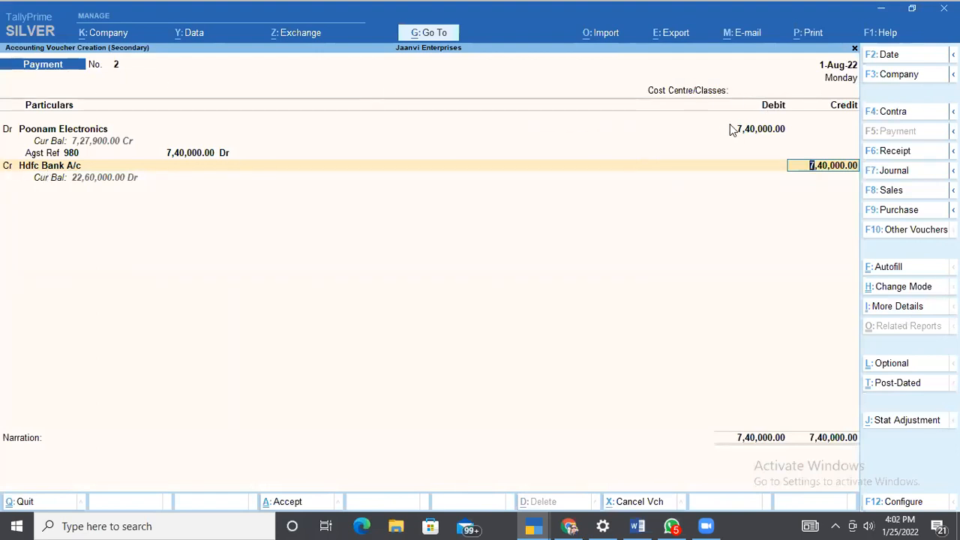
Accept the credit amount and complete the bank allocation as a cheque with instrument number 445321 dated 1-Aug-22
left_click(93, 189)
key("Return")
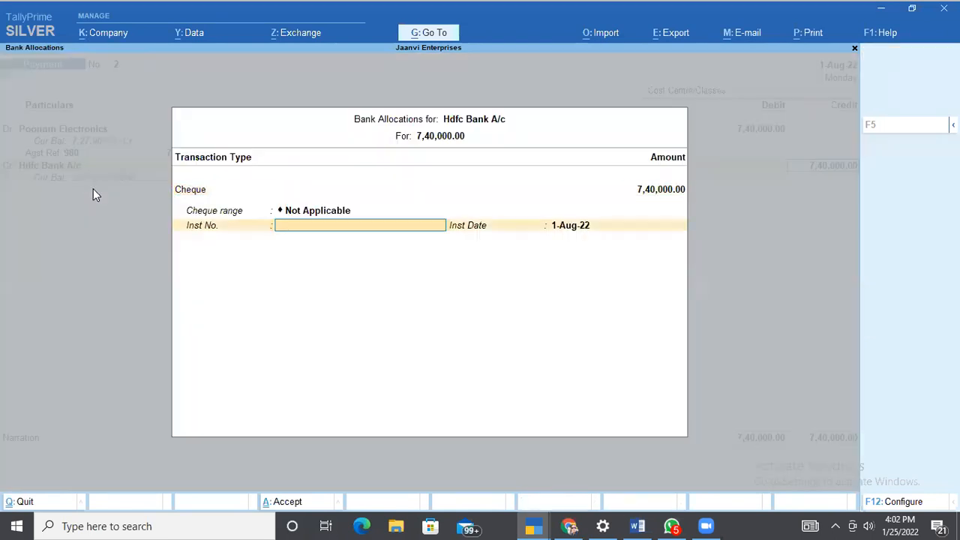
type("445321")
key("Return")
key("Return")
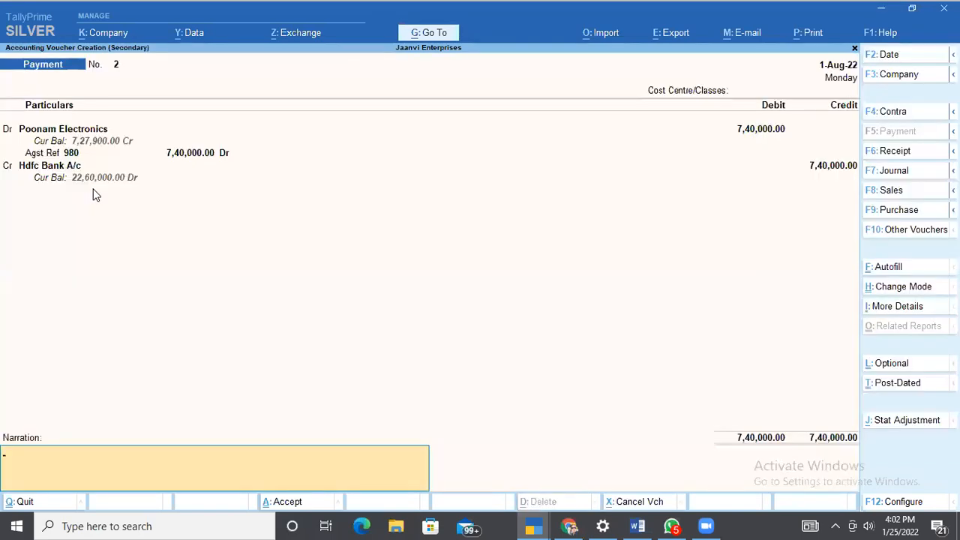
Enter the narration "being amount paid against invoice no.980 dated 01.08.2022." and save the payment voucher
type("being amount paid ag")
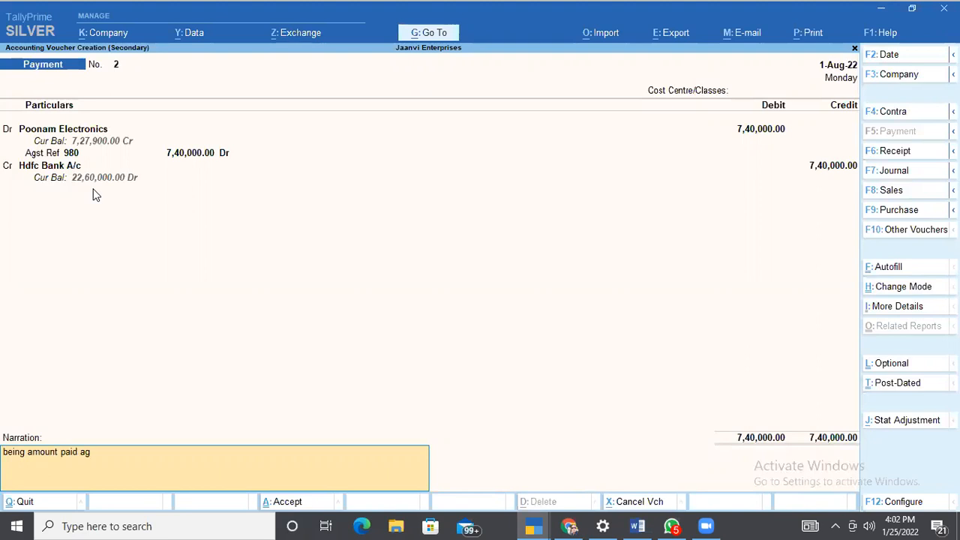
type("ainst invoice no.9")
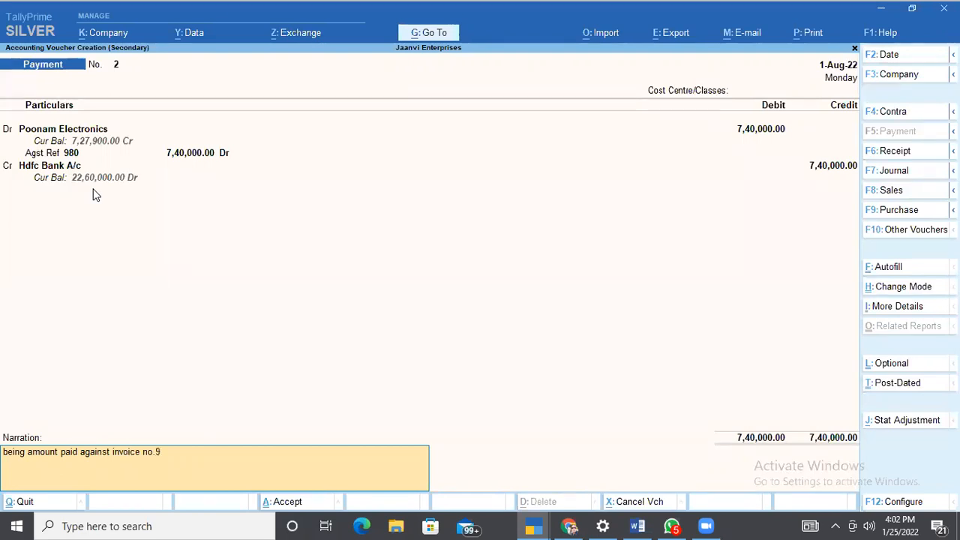
type("80 dated 01.08.2022")
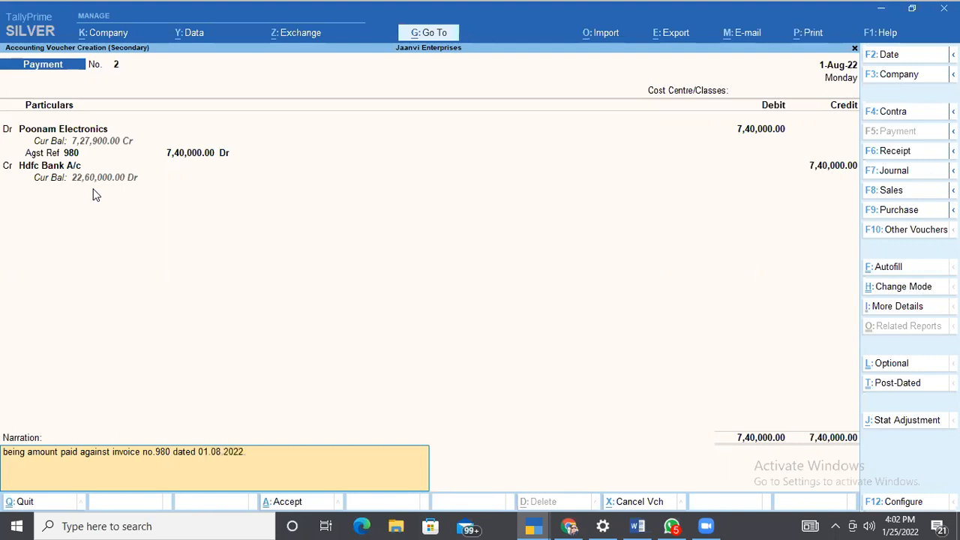
key("Return")
left_click(94, 193)
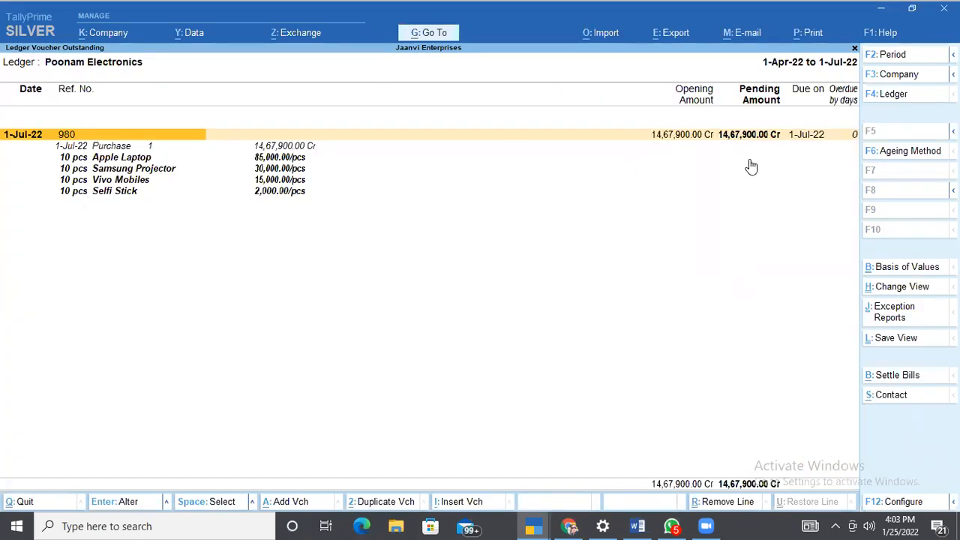
Reopen the Poonam Electronics ledger for 1-Aug-22 and review the detailed bill-wise outstanding of invoice 980, including its payment entry
key("Escape")
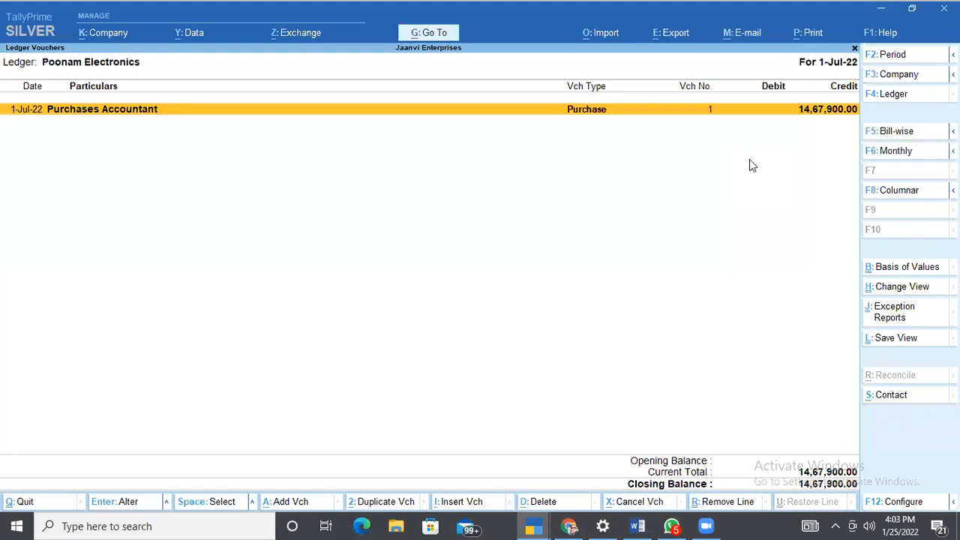
key("Escape")
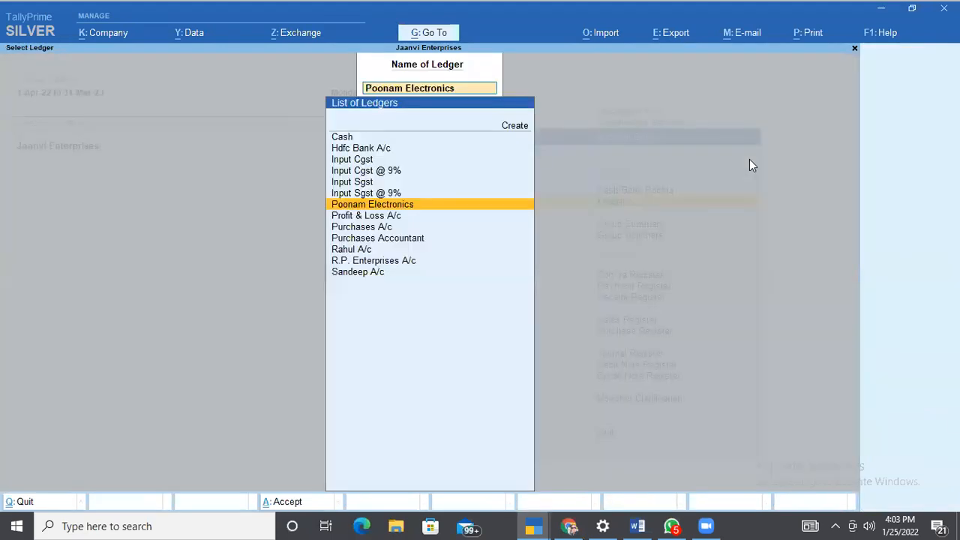
key("Escape")
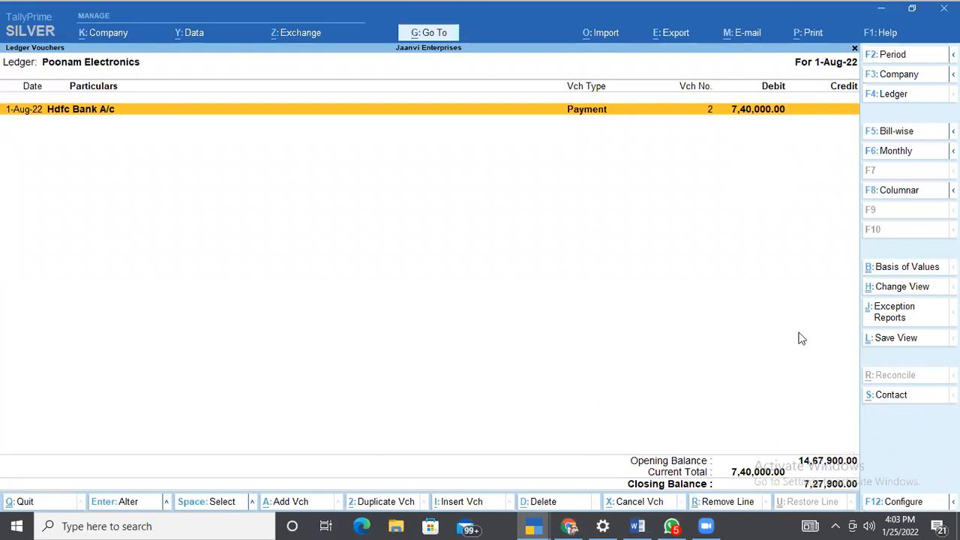
left_click(886, 135)
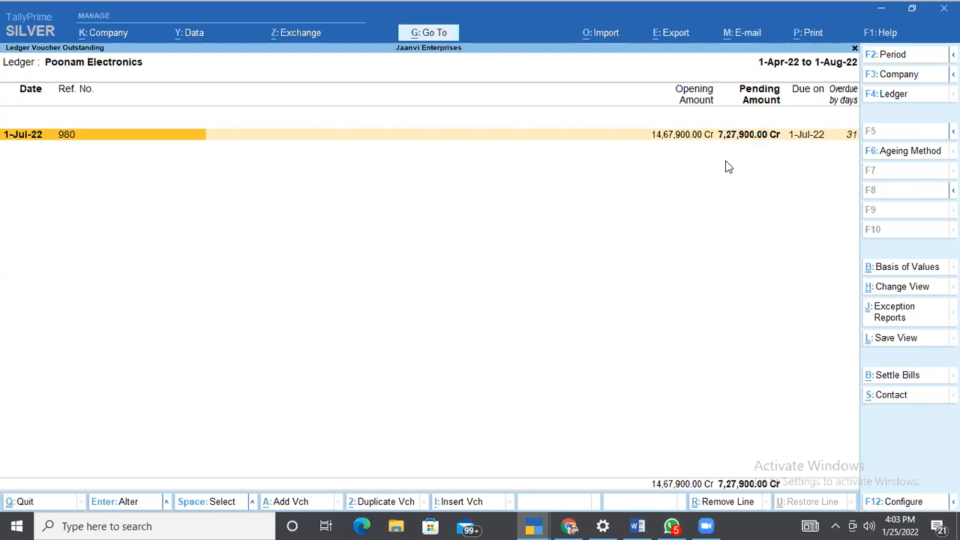
key("alt+F5")
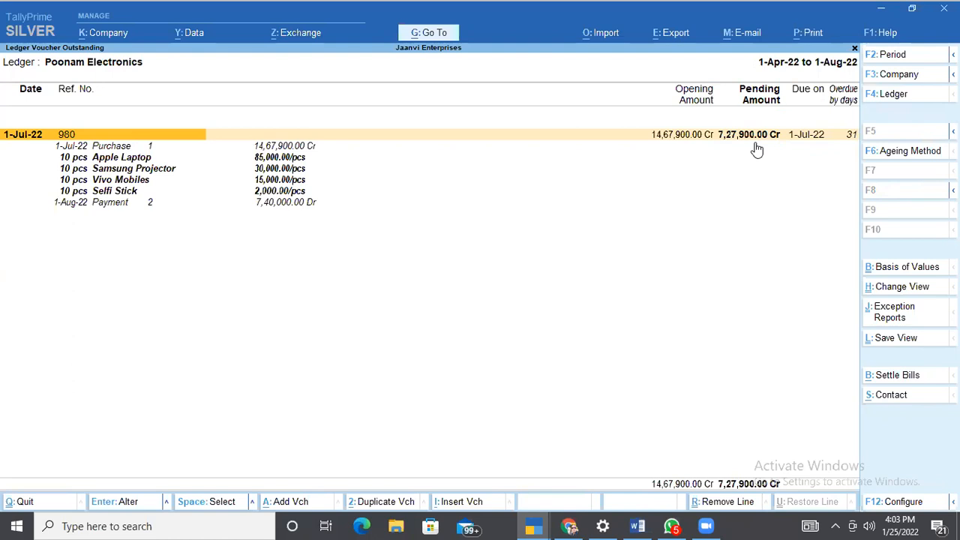
key("Down")
key("Down")
key("Down")
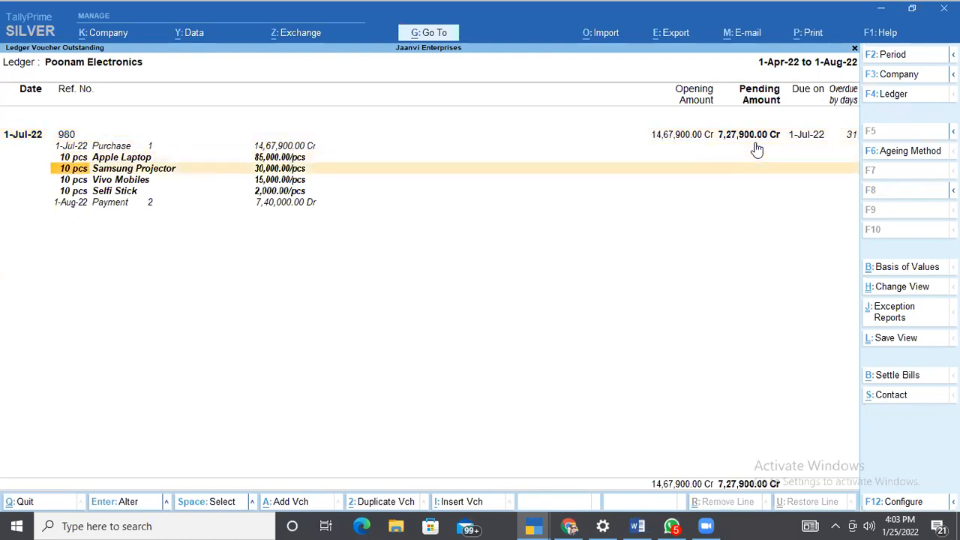
key("Down")
key("Down")
key("Down")
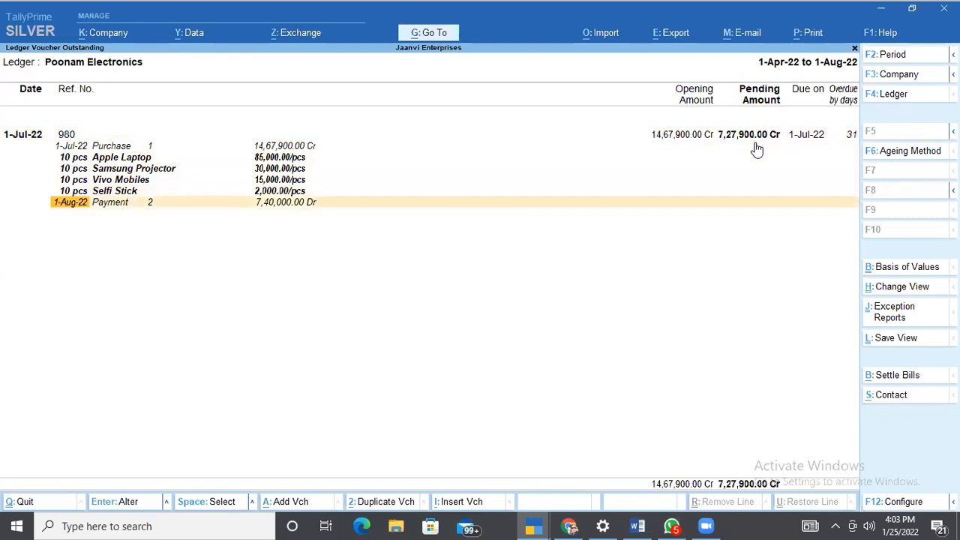
Add another Payment voucher from the outstanding report and date it 1-Sep-22
key("alt+a")
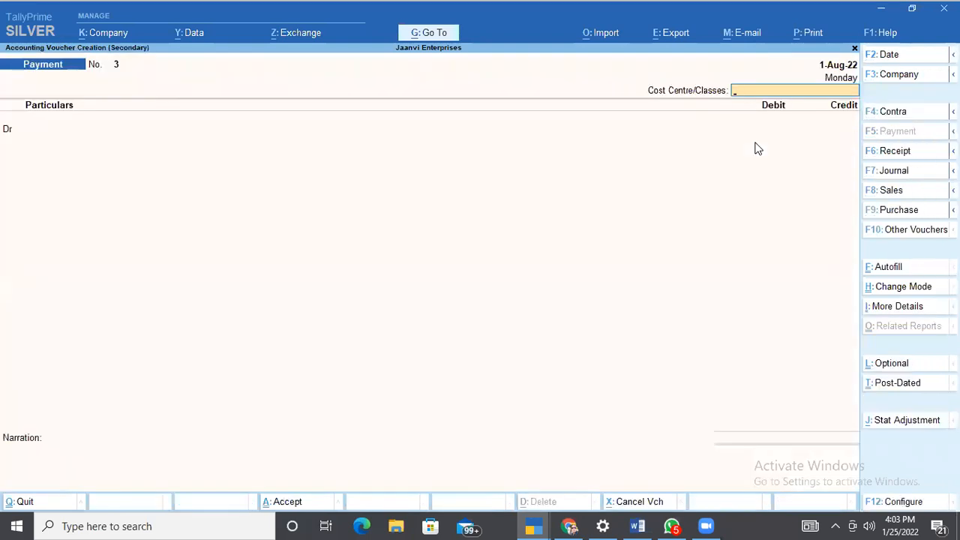
key("F2")
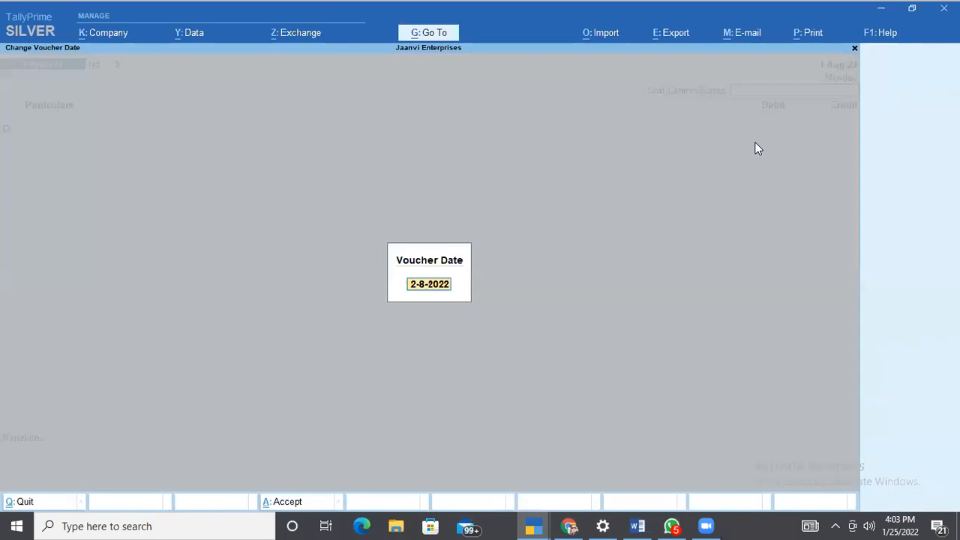
type("1-9")
key("Return")
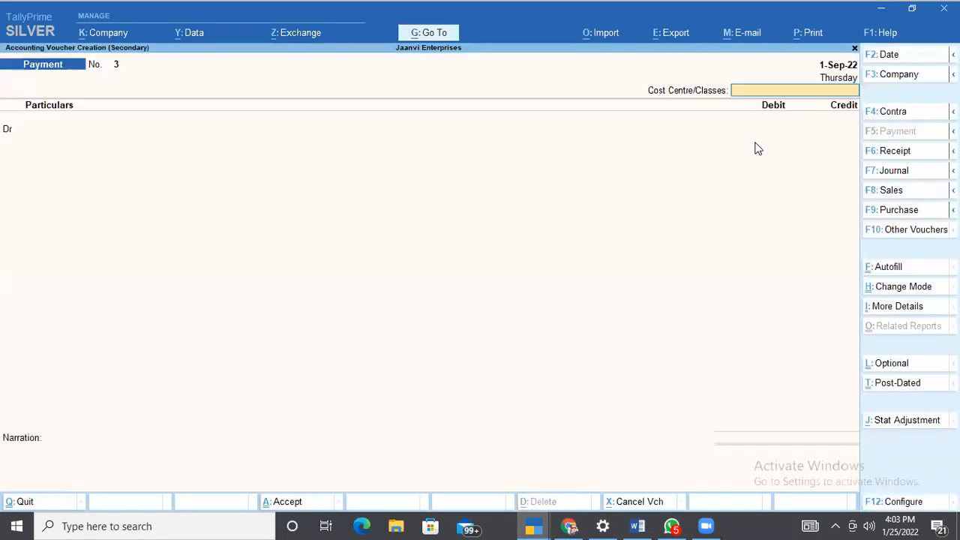
Choose Poonam Electronics as the debit ledger of the 1-Sep-22 payment voucher
key("Down")
key("Down")
key("Down")
key("Down")
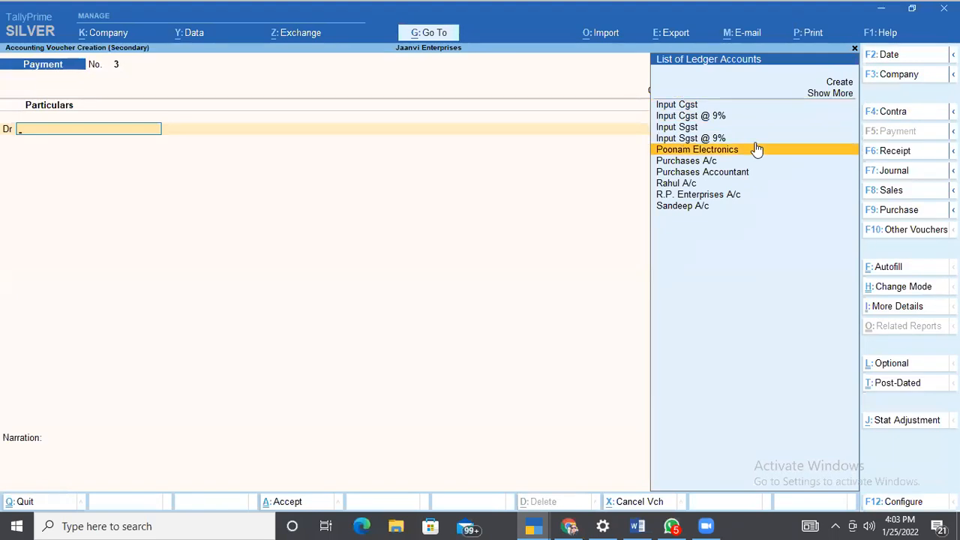
key("Return")
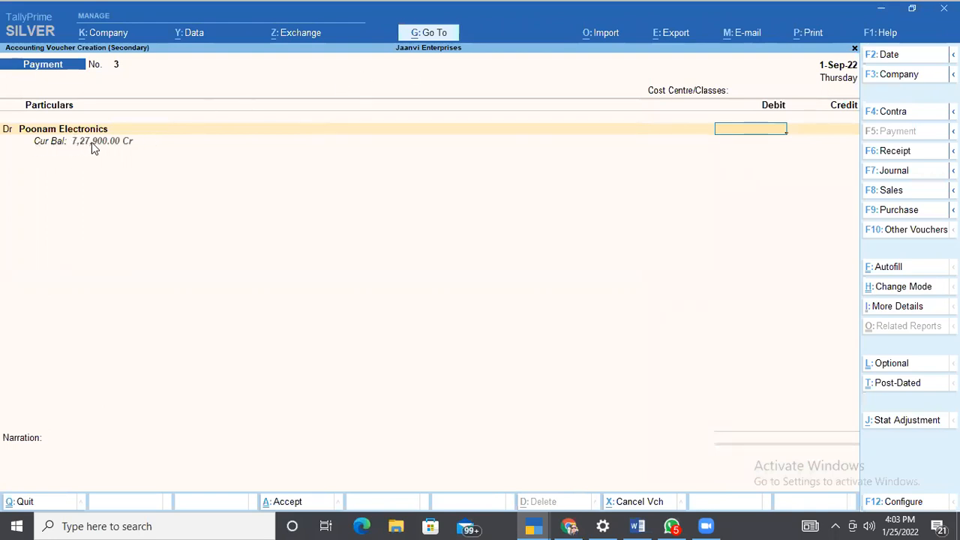
Enter a debit of 7,27,900 for Poonam Electronics and allocate it as Agst Ref to bill 980
type("27900")
key("Return")
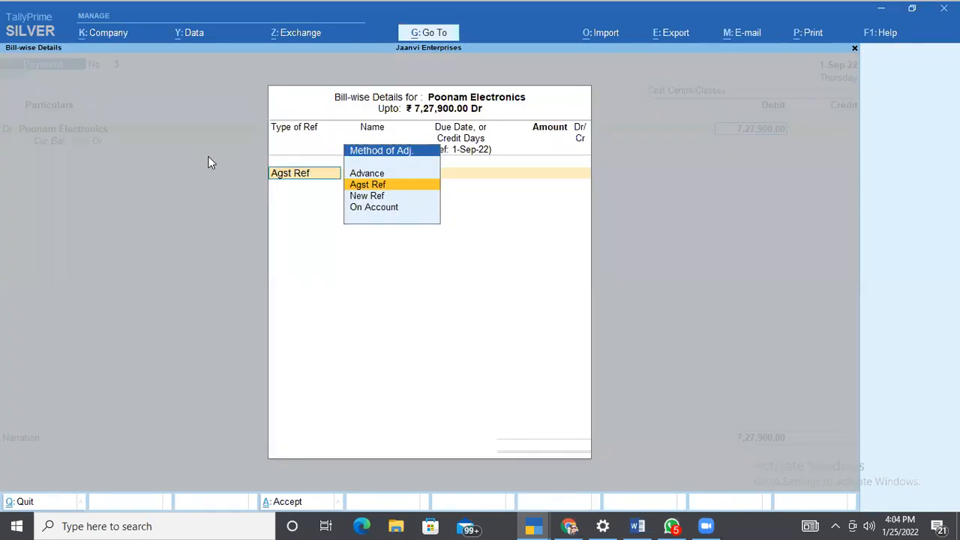
key("Return")
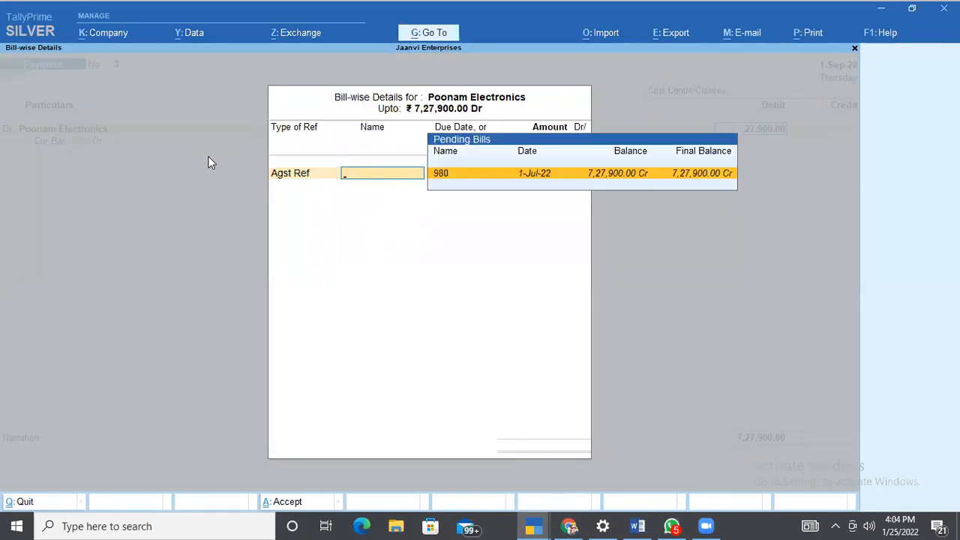
key("Return")
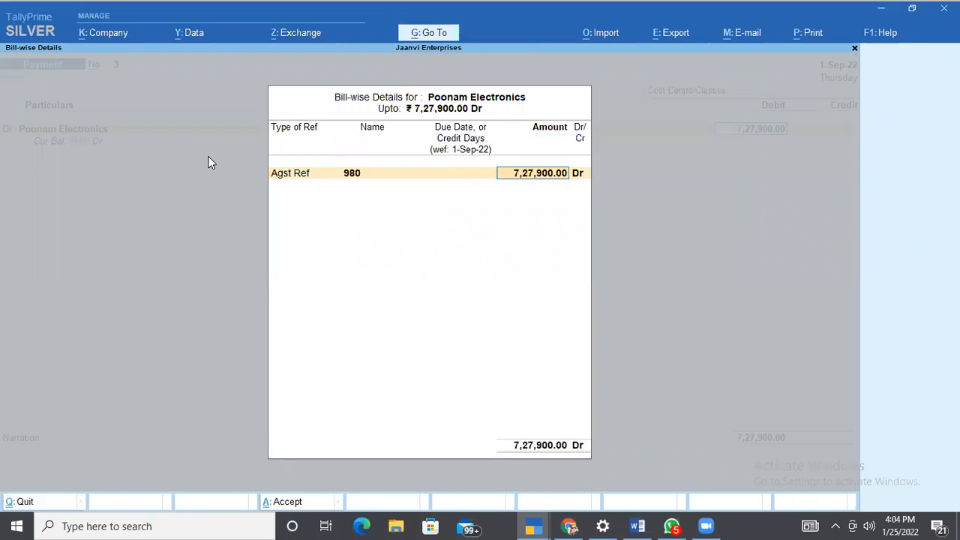
key("Return")
key("Return")
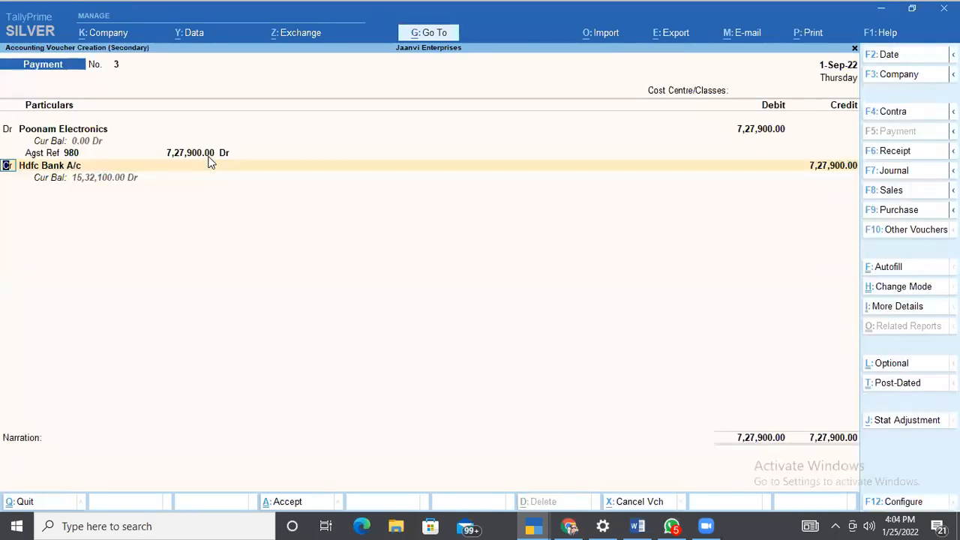
Credit Hdfc Bank A/c with 7,27,900 and record a cheque allocation with instrument number 654321 dated 1-Sep-22
key("Return")
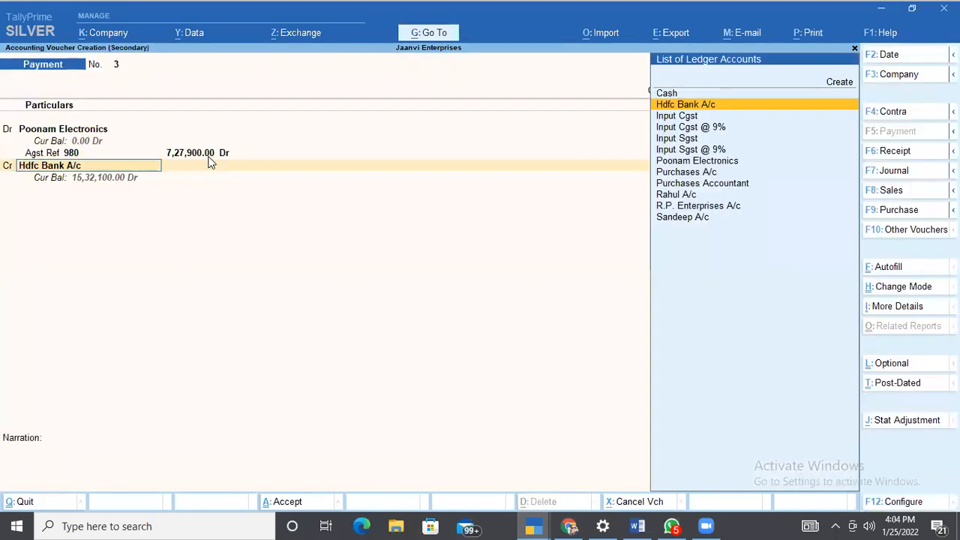
key("Return")
key("Return")
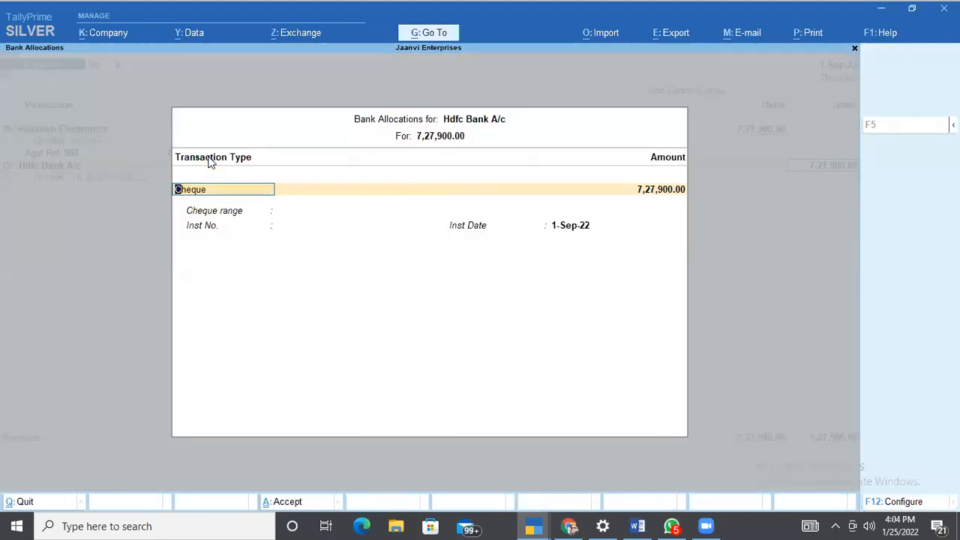
key("Return")
key("Return")
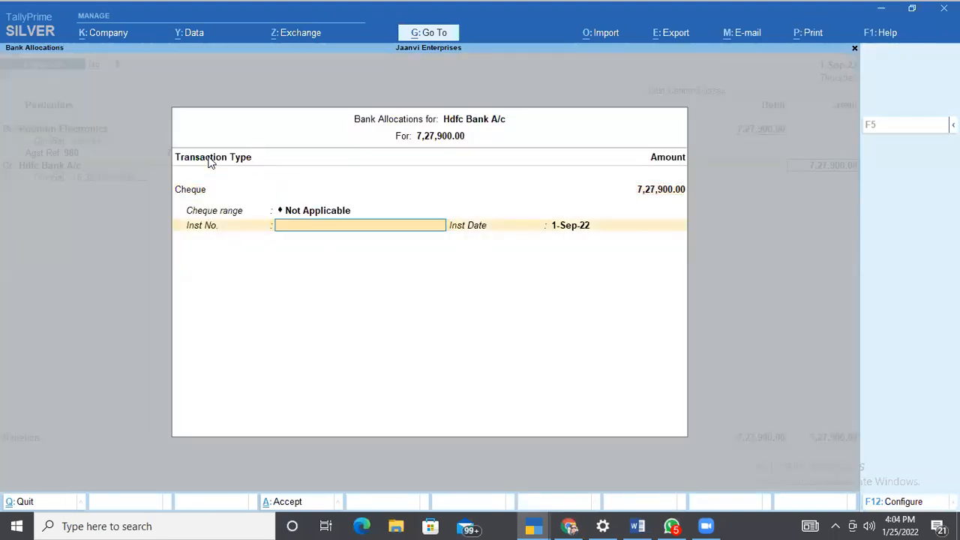
type("654321")
key("Return")
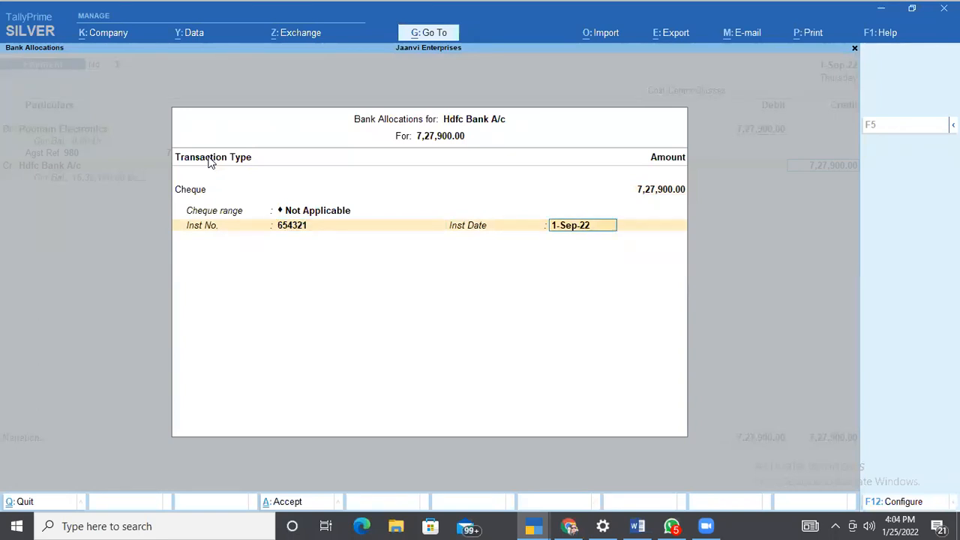
key("Return")
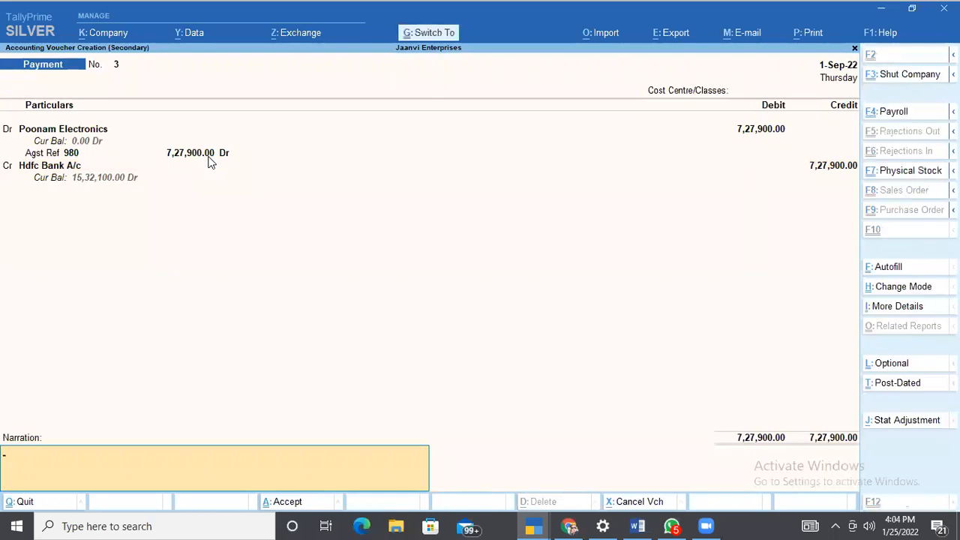
Enter the narration "being amount paid against invoice no.980" with its date's month corrected to 09, and save the payment voucher
type("being amount paid against invoice no.980 dated 01.08.2022")
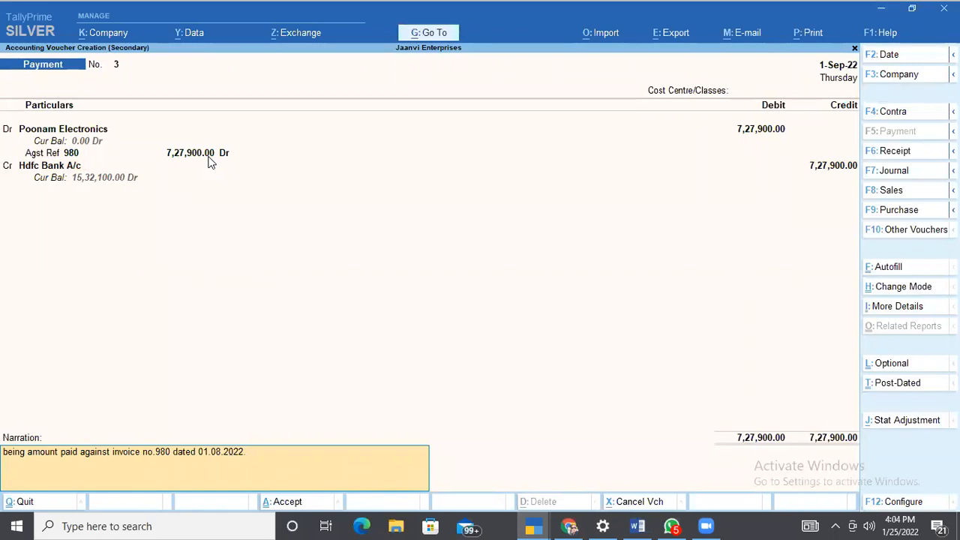
key("BackSpace")
type("9")
key("Return")
left_click(210, 162)
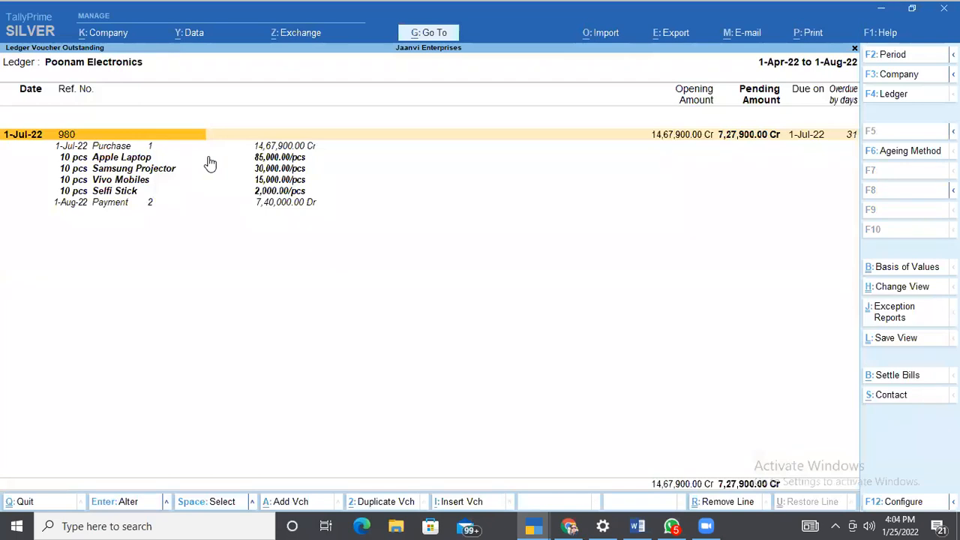
Leave the outstanding report and bring up the ledger selection of the account books
key("Escape")
key("Escape")
key("Escape")
key("Escape")
key("n")
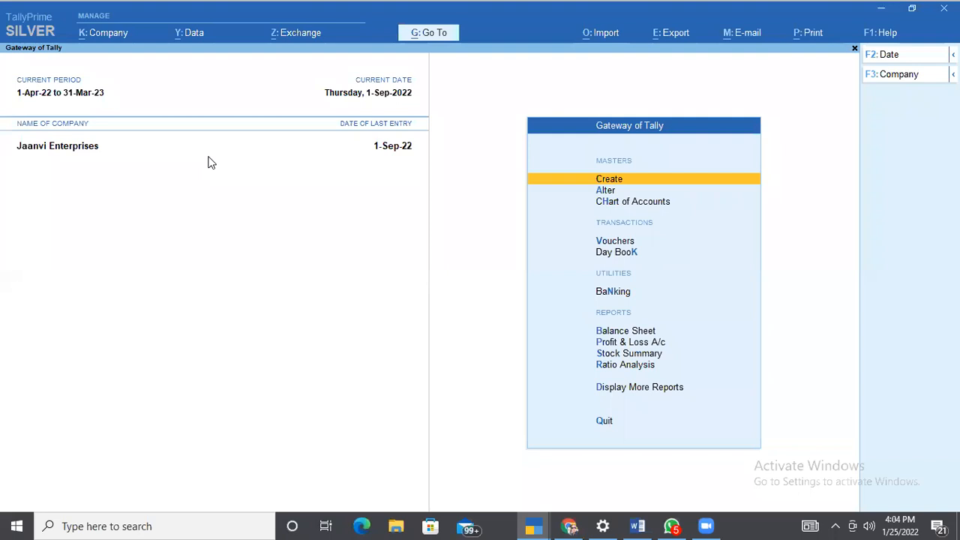
key("Down")
key("Down")
key("Down")
key("Down")
key("Down")
key("Down")
key("Down")
key("Down")
key("Down")
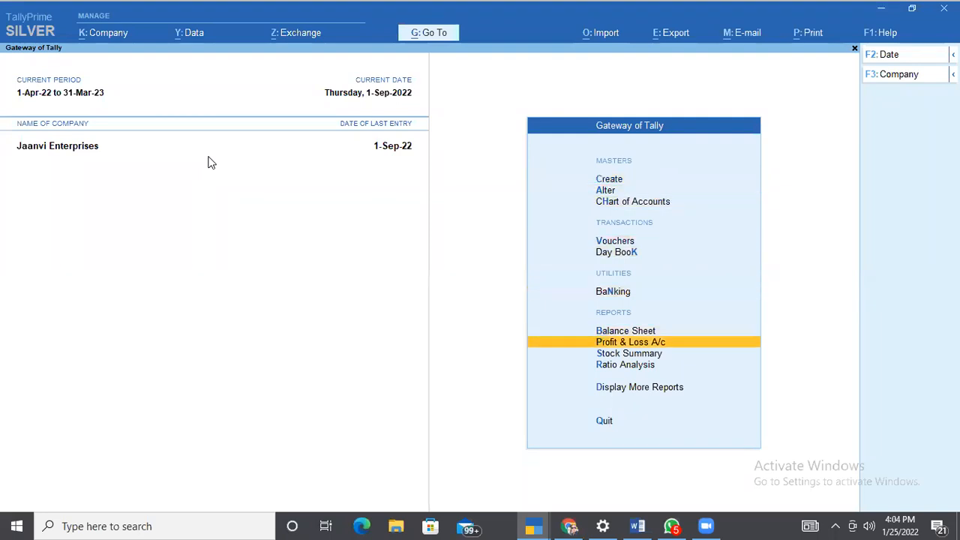
key("Down")
key("Return")
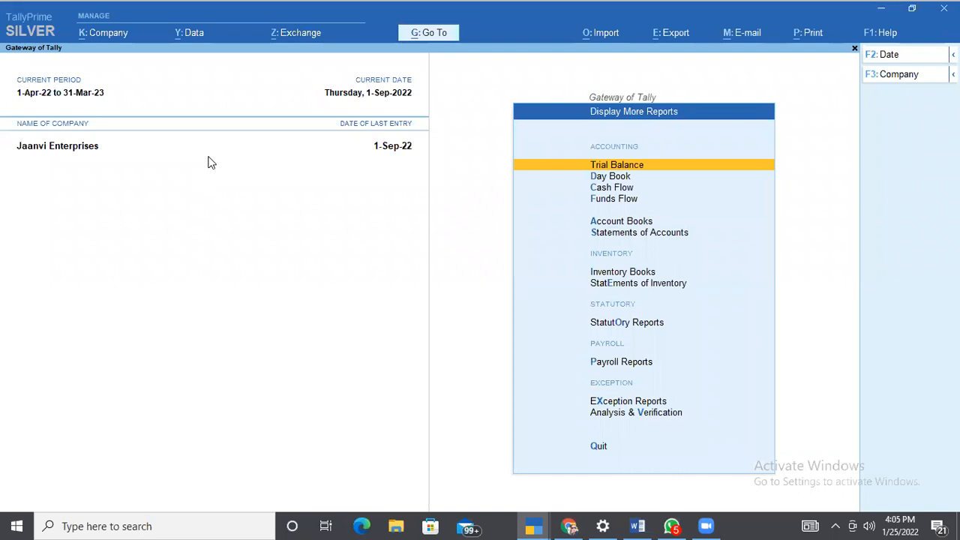
key("Down")
key("Down")
key("Down")
key("Down")
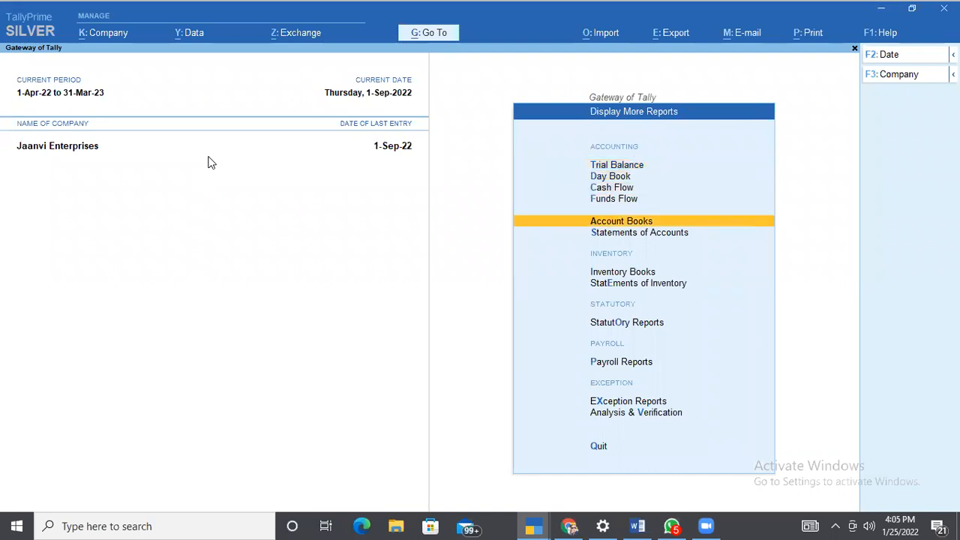
key("Return")
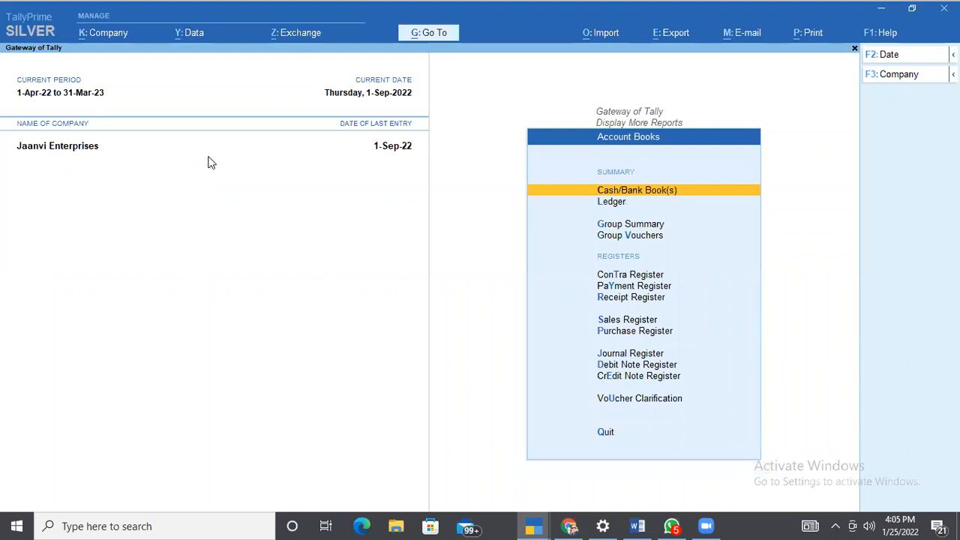
key("Down")
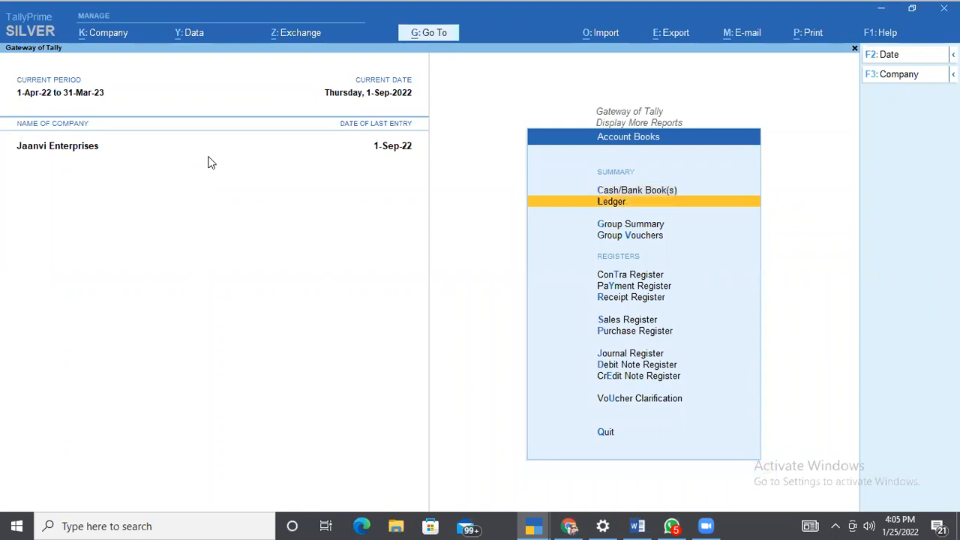
key("Return")
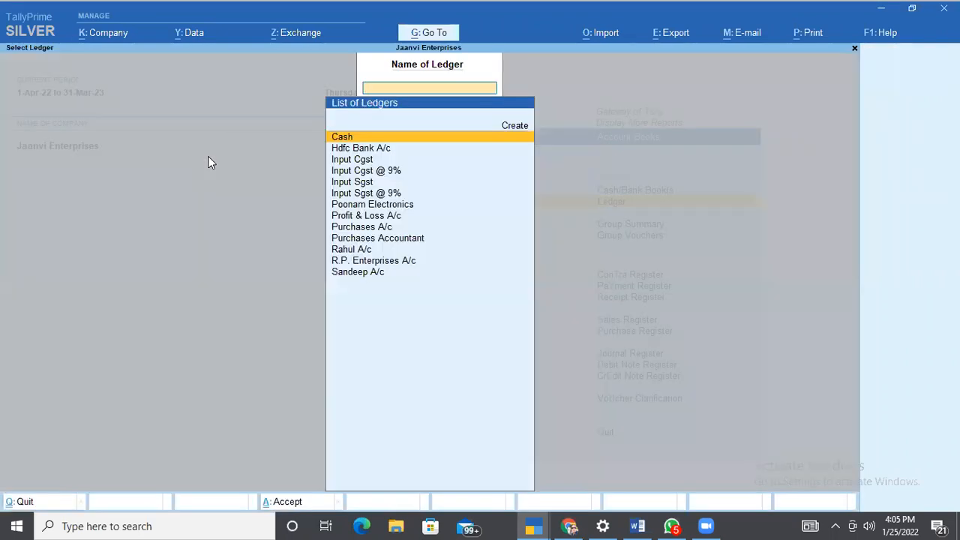
Open the Poonam Electronics ledger for 1-Sep-22 and review its bill-wise outstanding
key("Down")
key("Down")
key("Down")
key("Down")
key("Down")
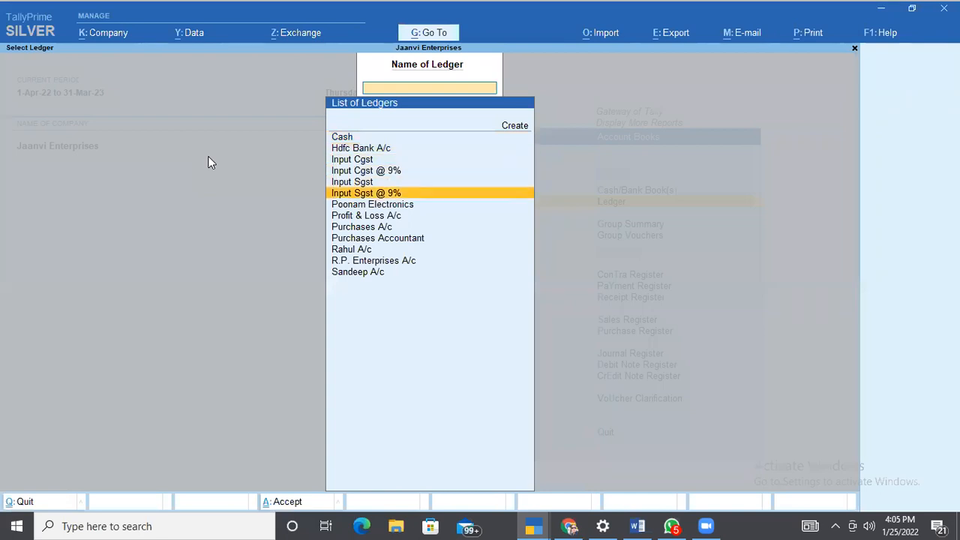
key("Down")
key("Return")
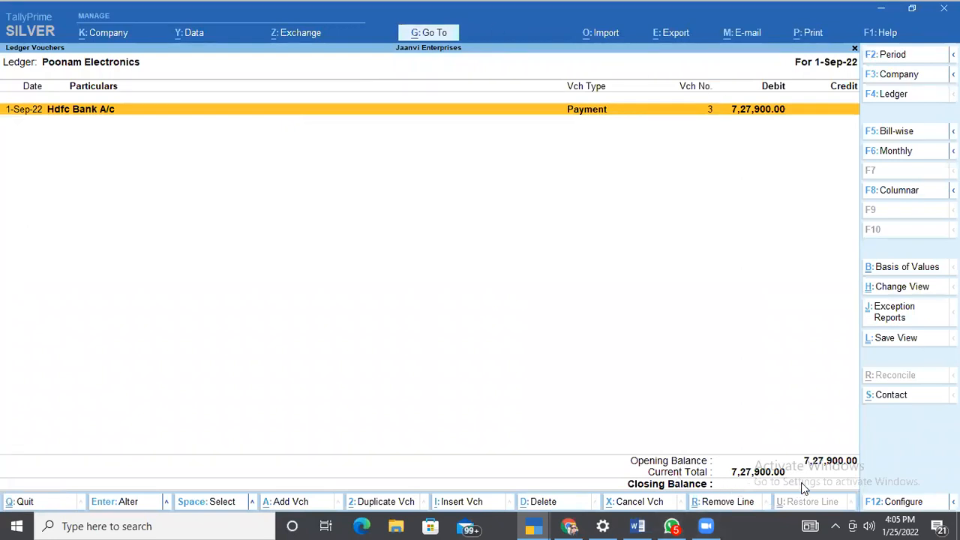
left_click(898, 133)
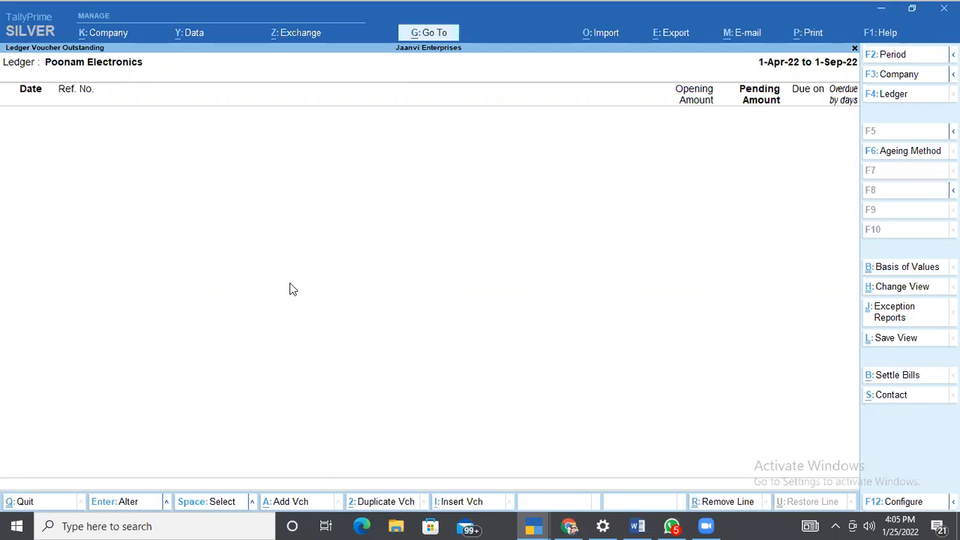
Close the ledger report and start a new Sales voucher dated 1-Sep-22
key("Escape")
key("Escape")
key("Escape")
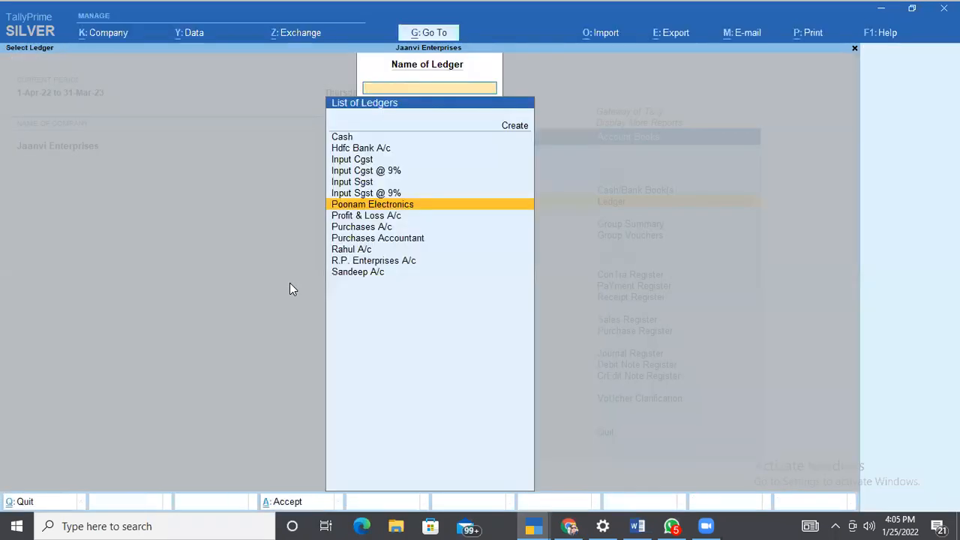
key("Escape")
key("n")
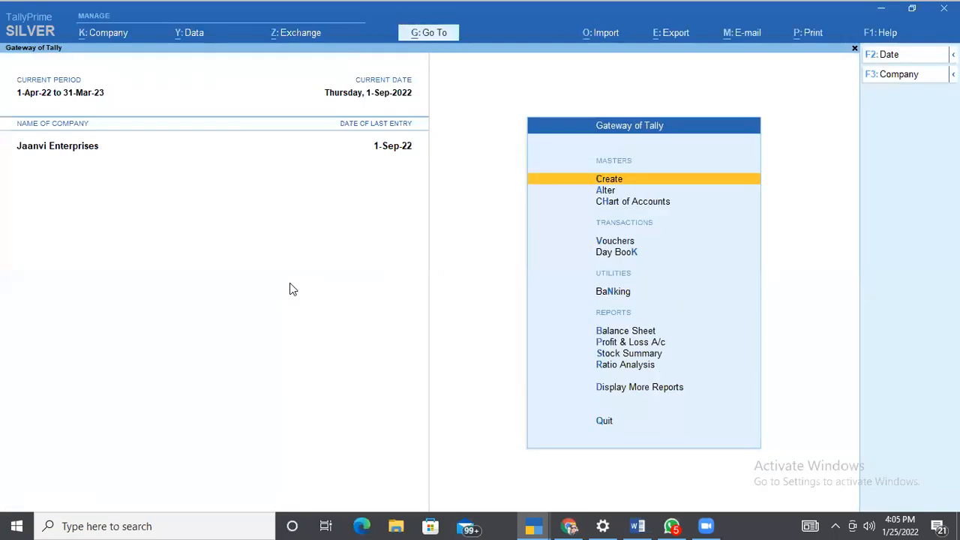
key("Down")
key("Down")
key("Down")
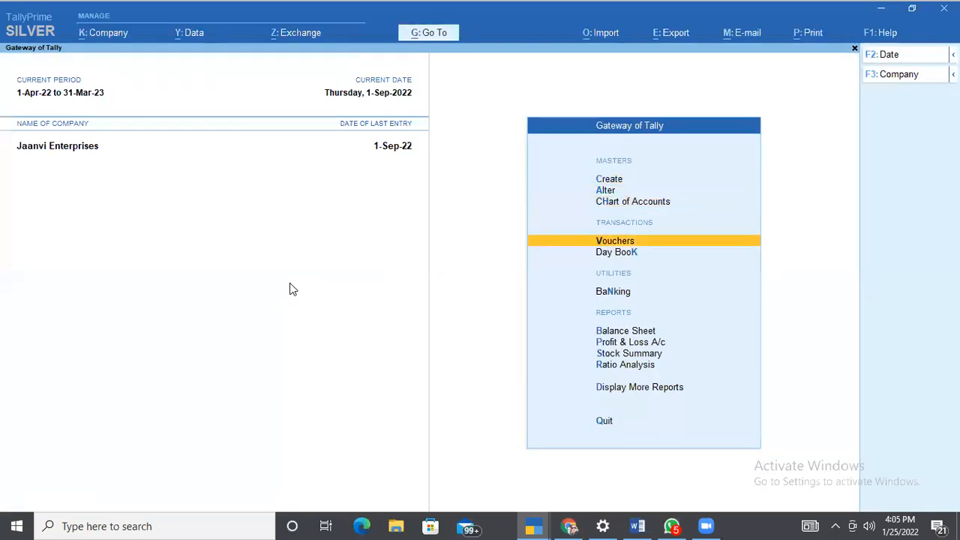
key("Return")
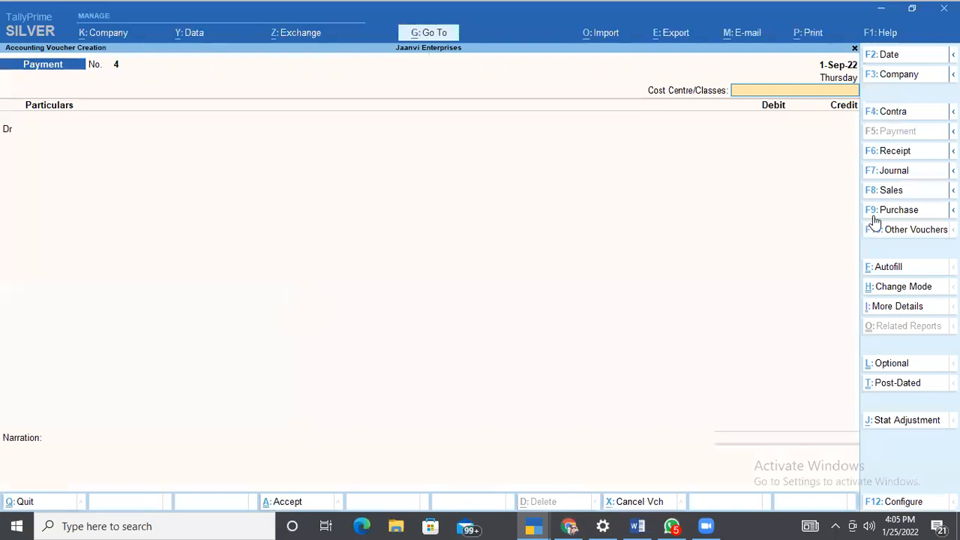
left_click(887, 192)
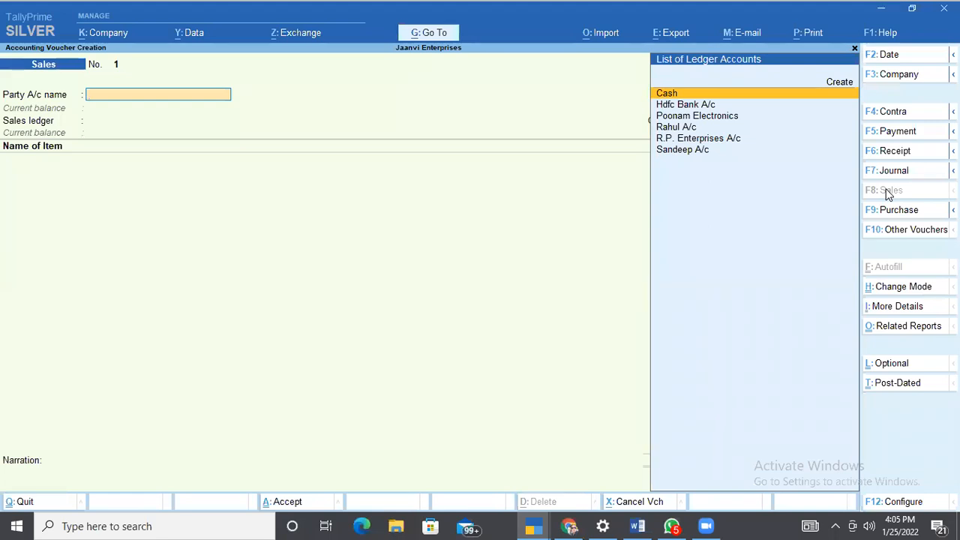
Create a party ledger named Ravi and Company under Sundry Debtors from within the sales voucher
key("alt+c")
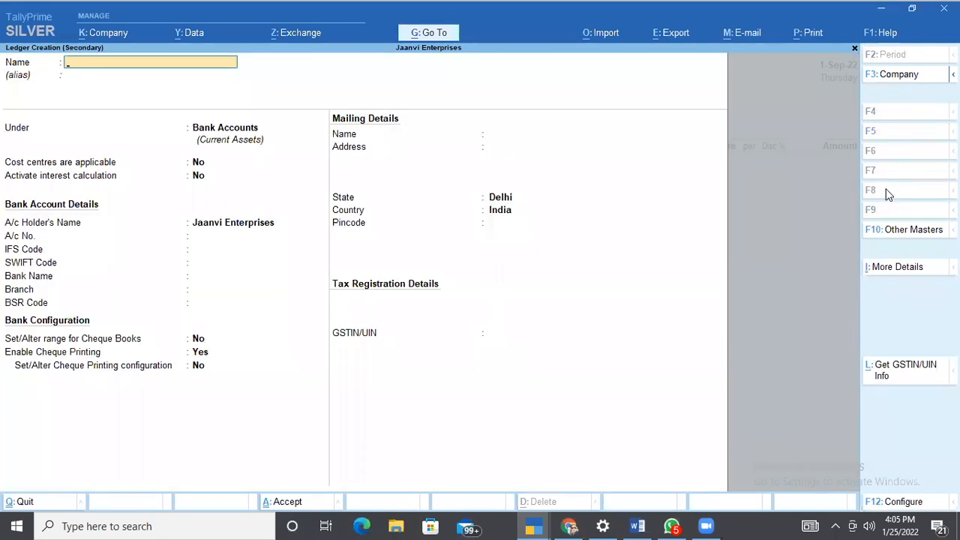
type("Ravi and company")
key("Return")
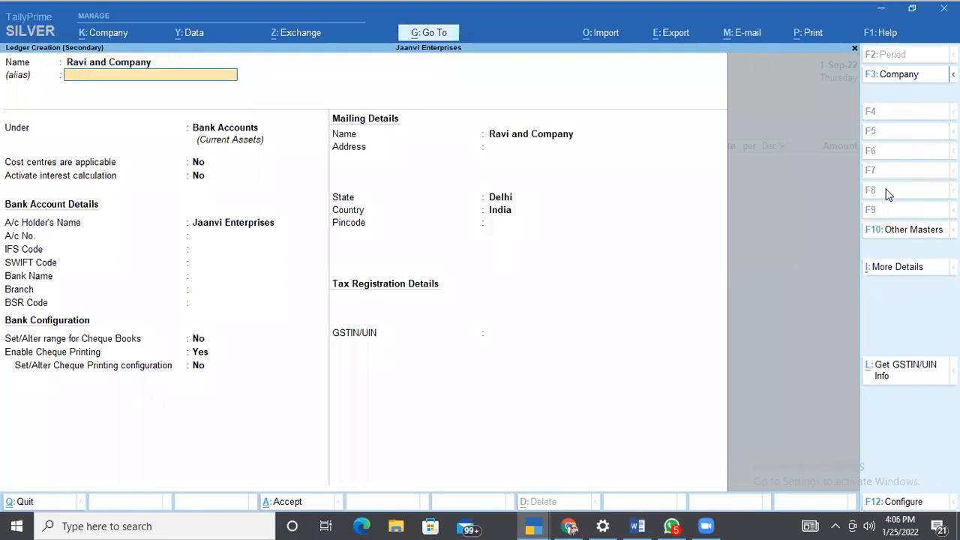
key("Return")
type("Su")
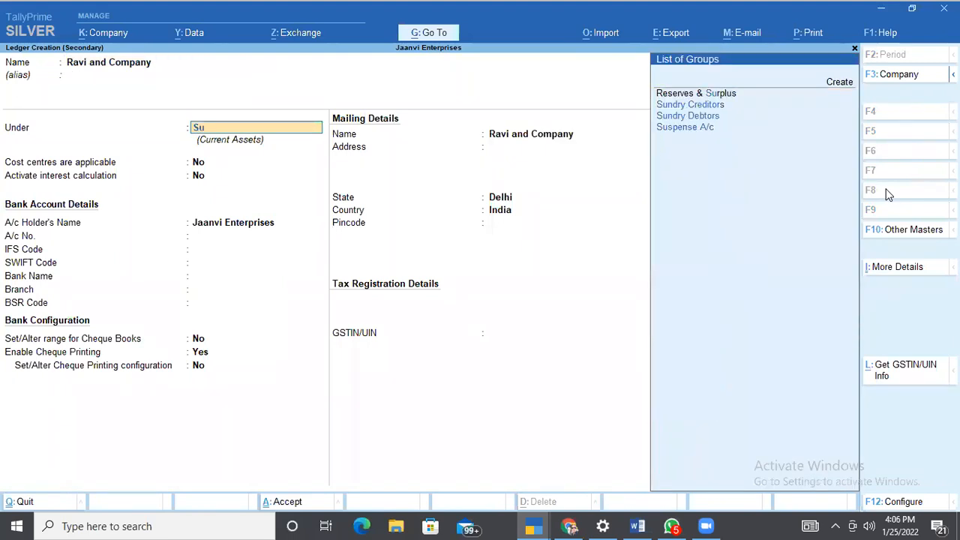
key("Down")
key("Down")
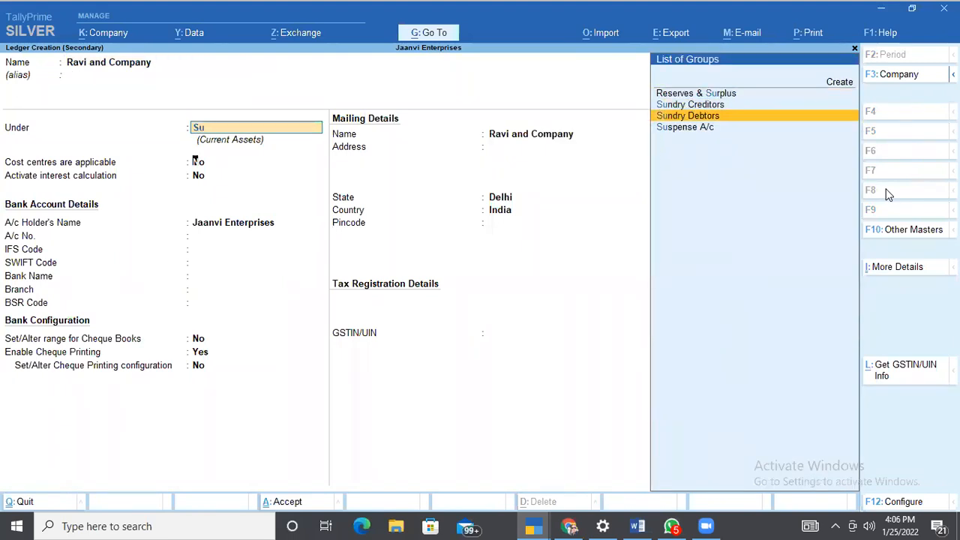
key("Return")
Set the new ledger's state to Maharashtra, save it as the sales party, and accept the dispatch details left blank
key("Return")
key("Return")
key("Return")
key("Return")
key("Return")
key("Return")
key("Return")
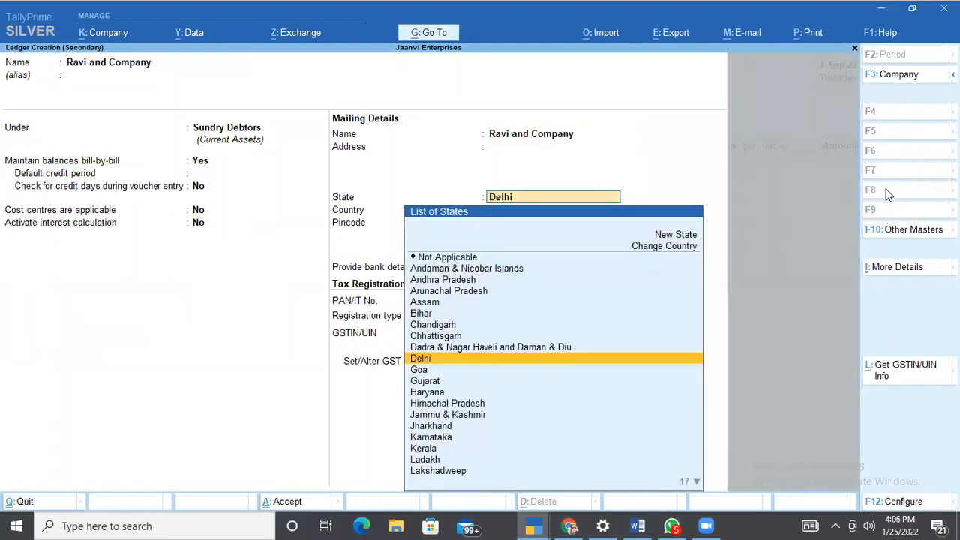
type("M")
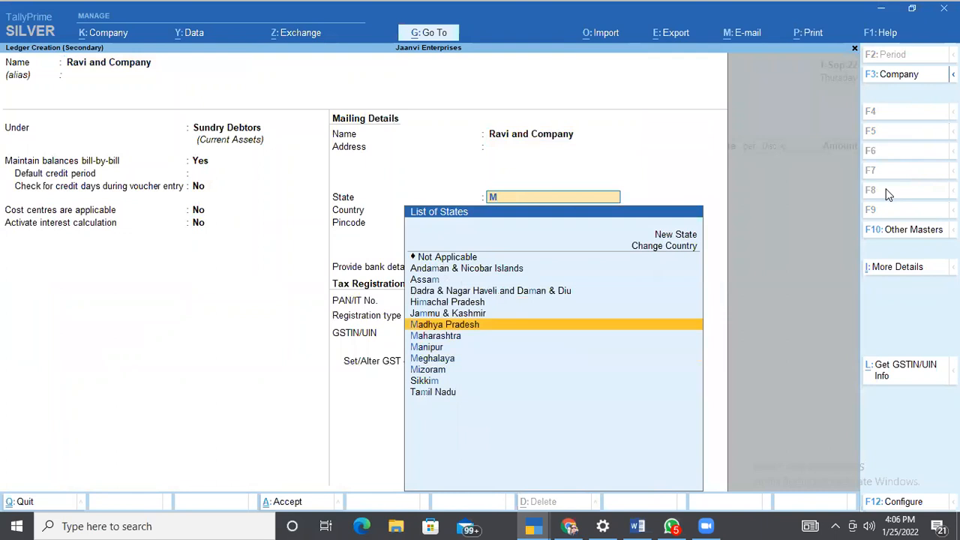
key("Down")
key("Return")
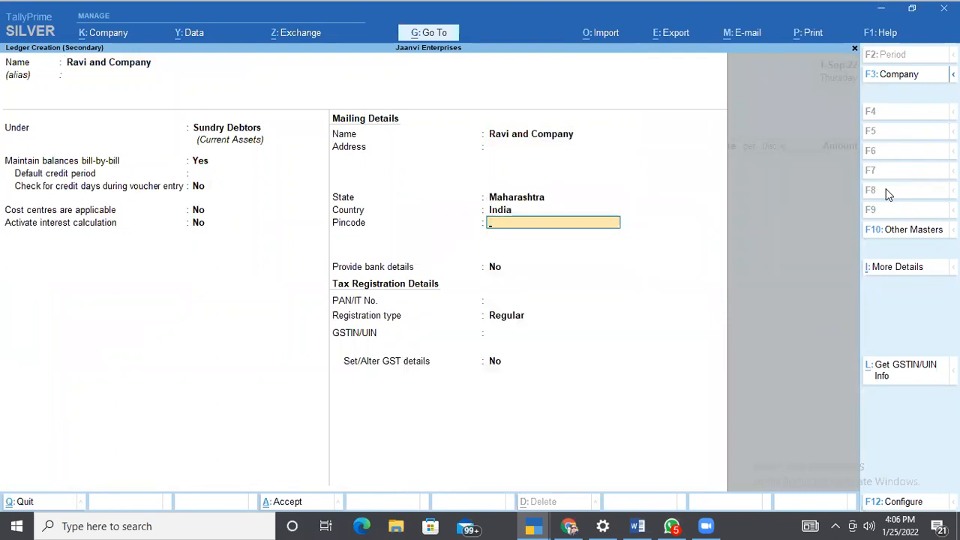
key("ctrl+a")
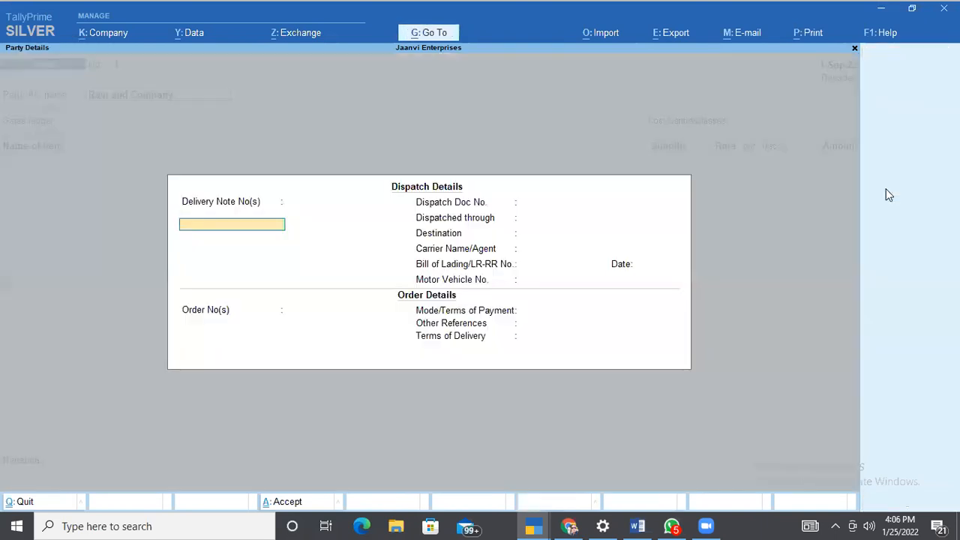
key("ctrl+a")
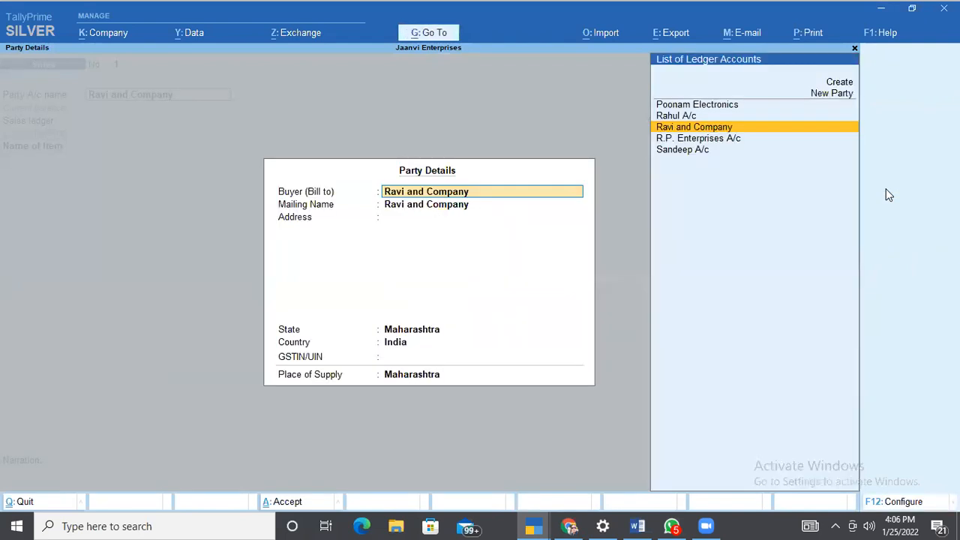
Accept the party details and create a sales ledger named Interstate Sales A/c under the Sales Accounts group
key("ctrl+a")
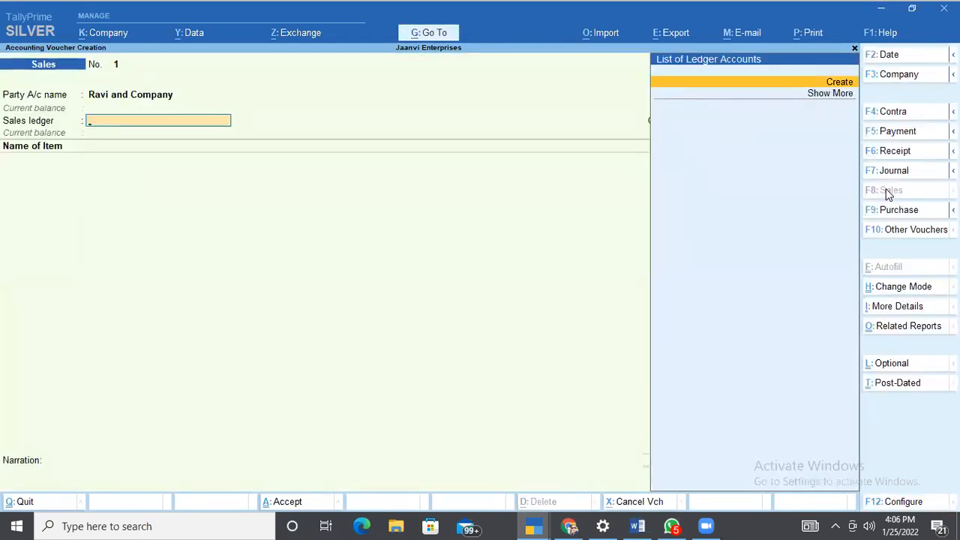
key("alt+c")
type("Interstate Sales A/c @")
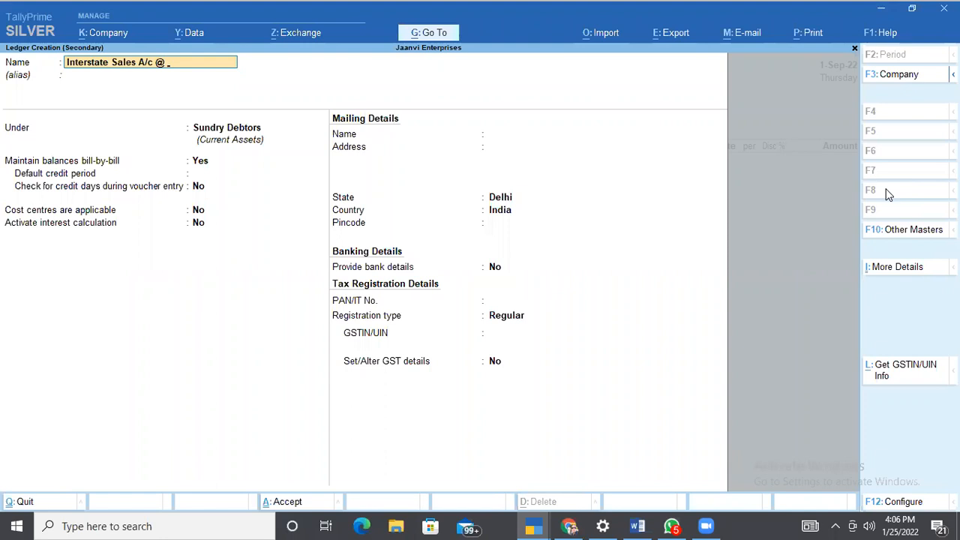
key("BackSpace")
key("Return")
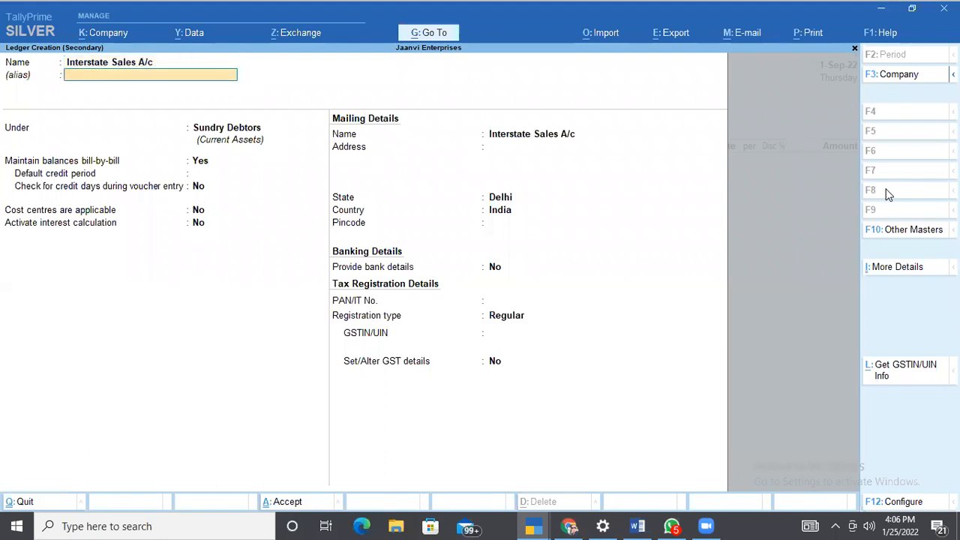
key("Return")
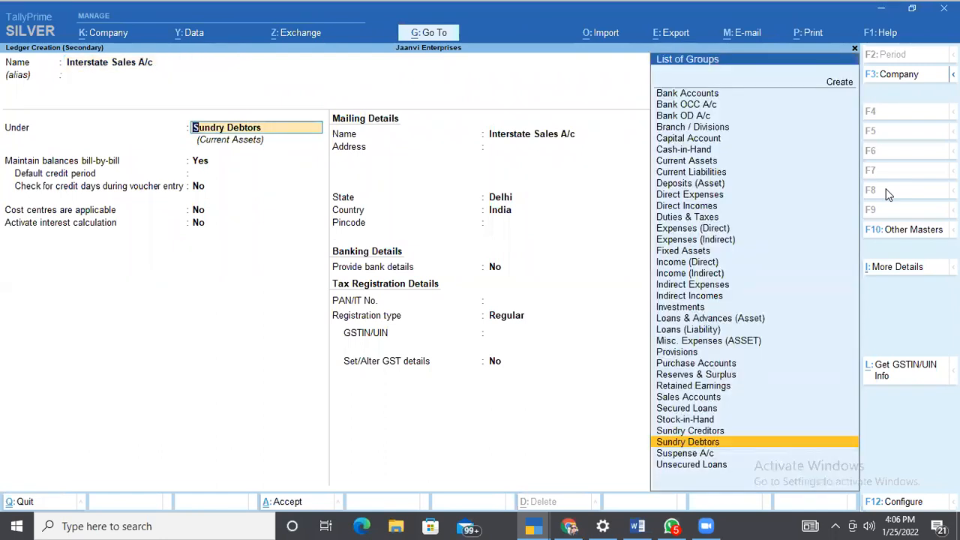
type("S")
key("Down")
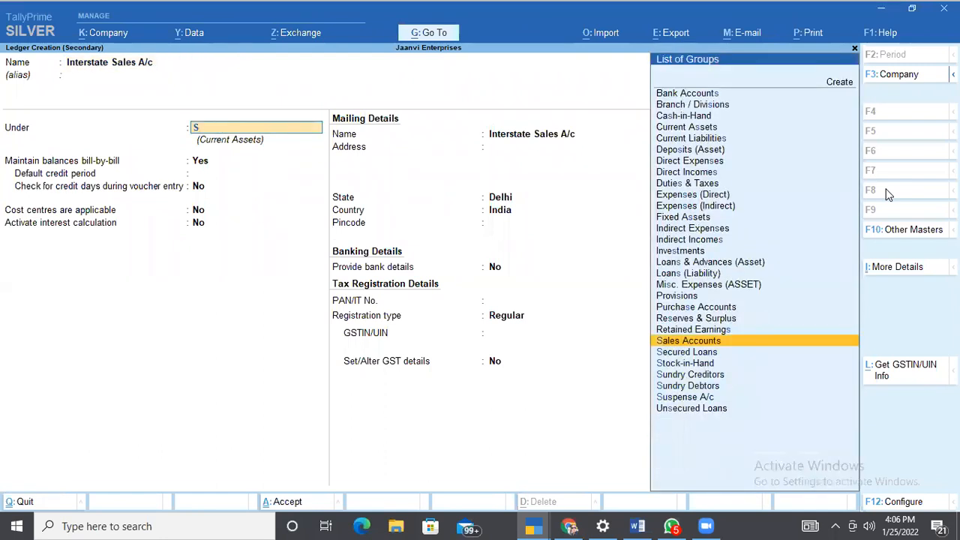
key("Down")
key("Return")
Keep GST applicable for the new sales ledger, set its type of supply to Goods, and save it
key("Return")
key("Return")
key("Return")
key("Return")
key("Return")
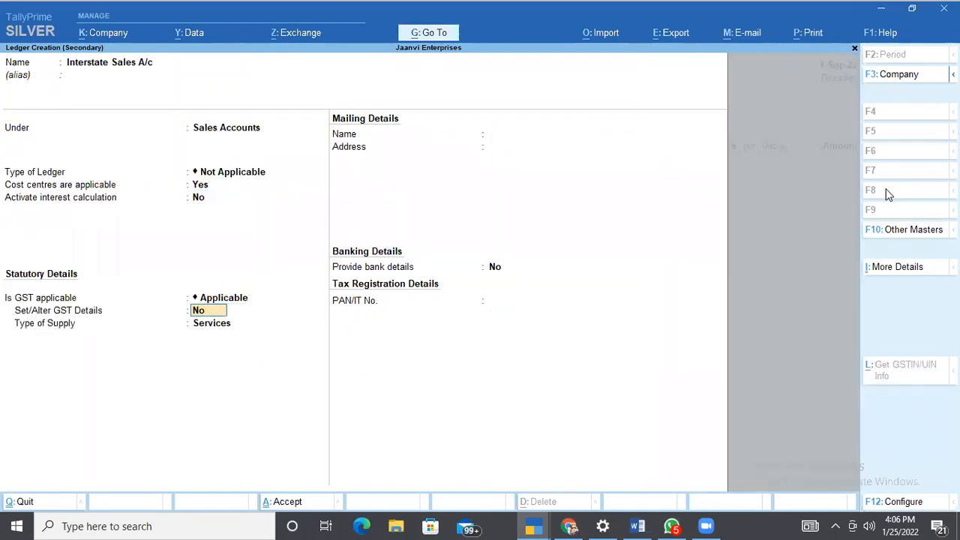
key("Up")
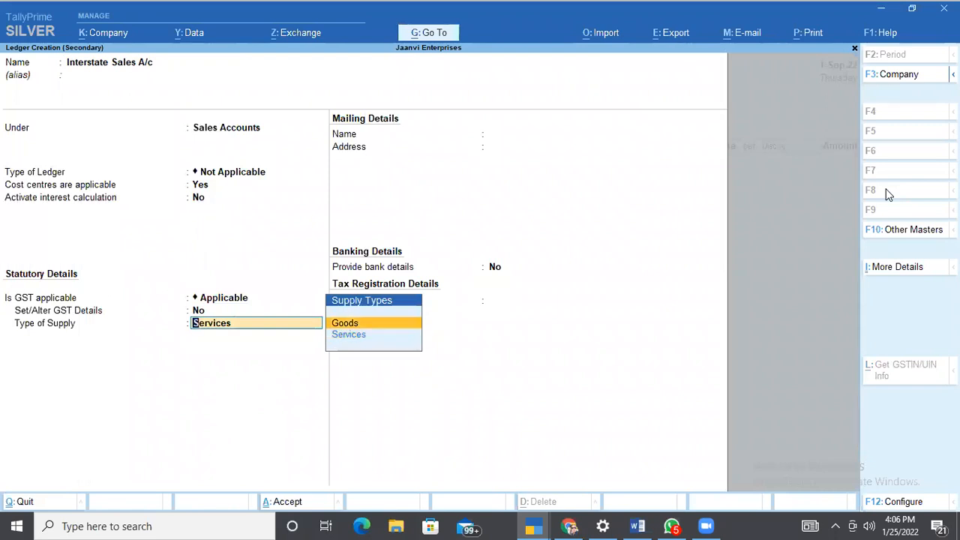
key("Return")
key("Return")
key("Return")
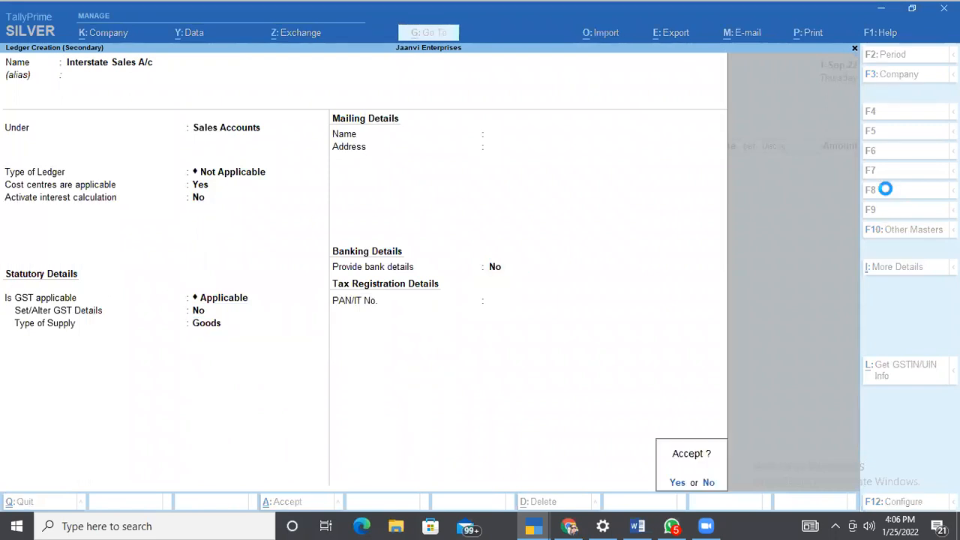
key("Return")
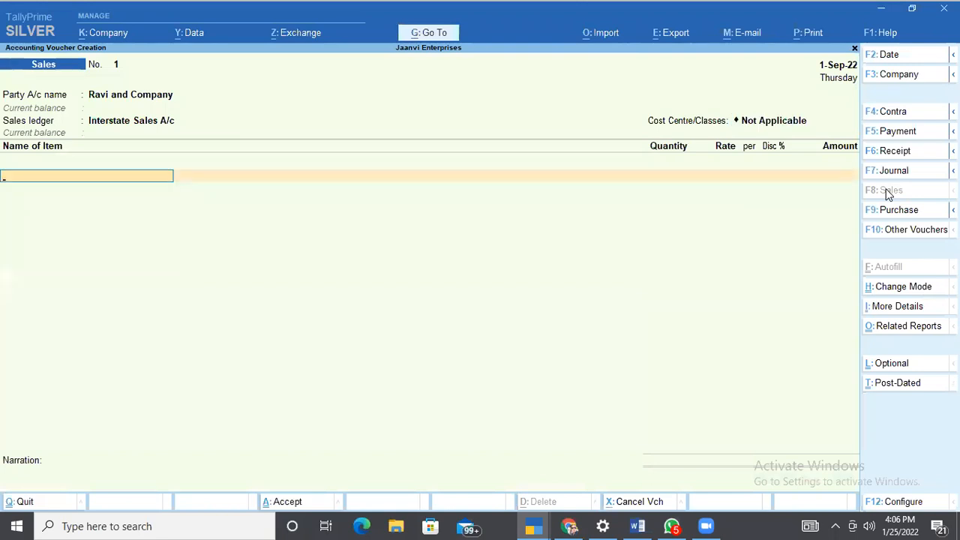
Add 1 pcs of Apple Laptop at a rate of 90,000 to the sales voucher, without discount
key("Down")
key("Down")
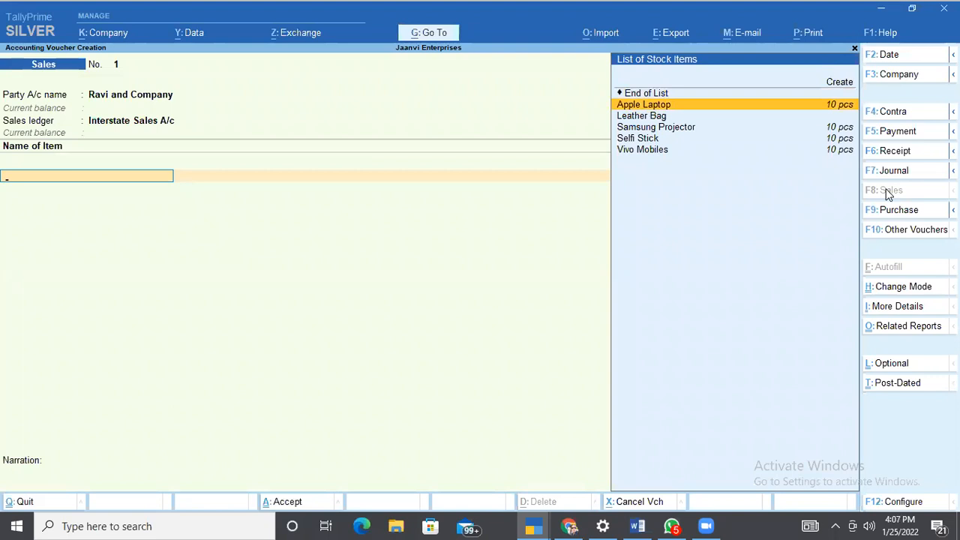
key("Return")
type("1")
key("Return")
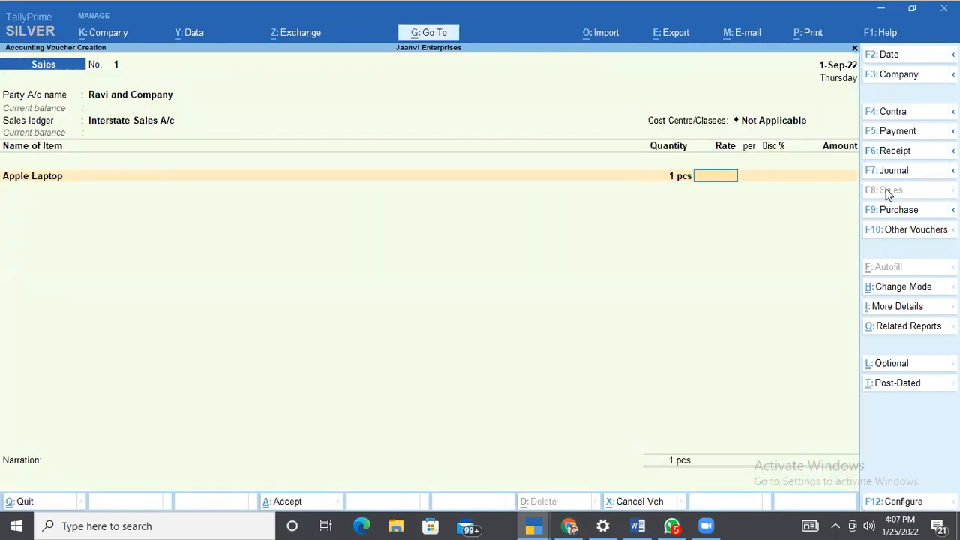
type("90000")
key("Return")
key("Return")
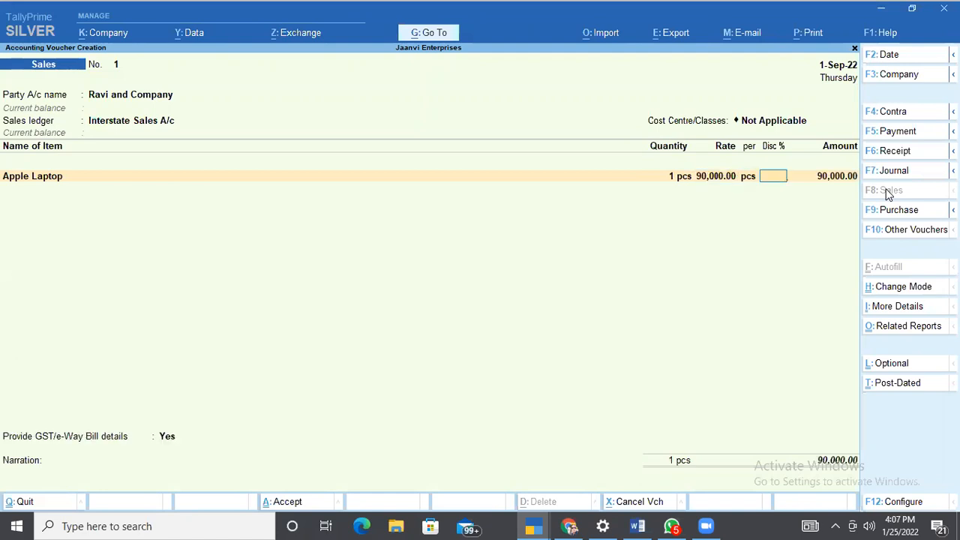
key("Return")
key("Return")
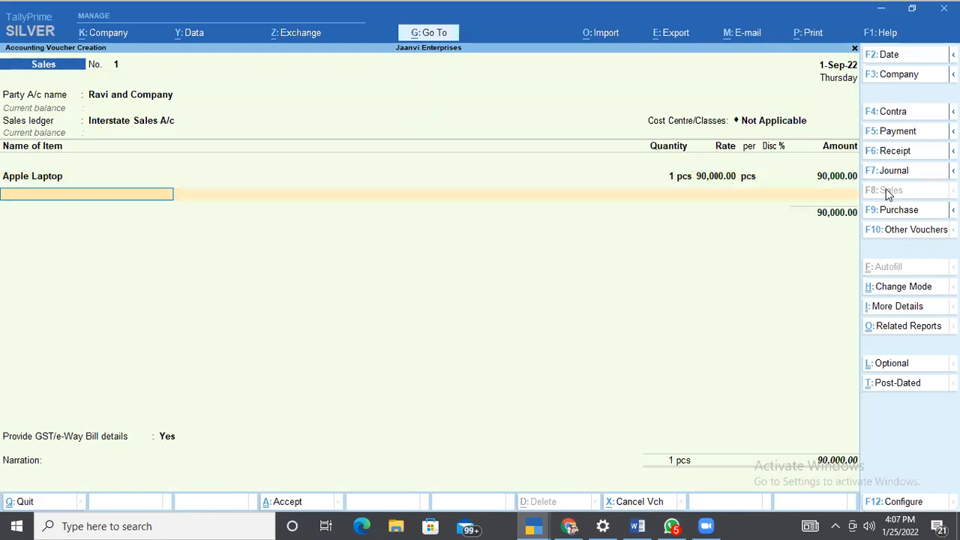
Add 2 pcs of Samsung Projector at a rate of 35,000 as the second item, without discount
key("Down")
key("Down")
key("Down")
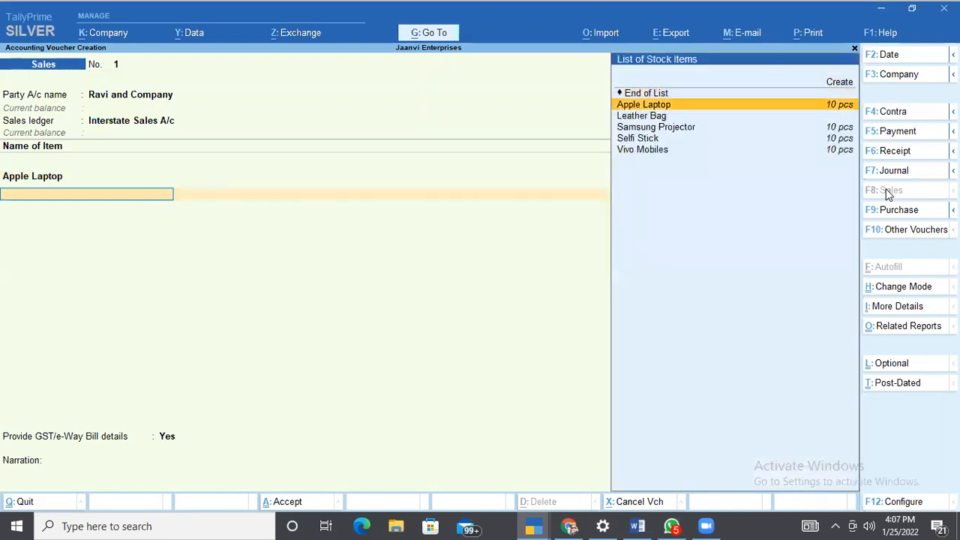
key("Down")
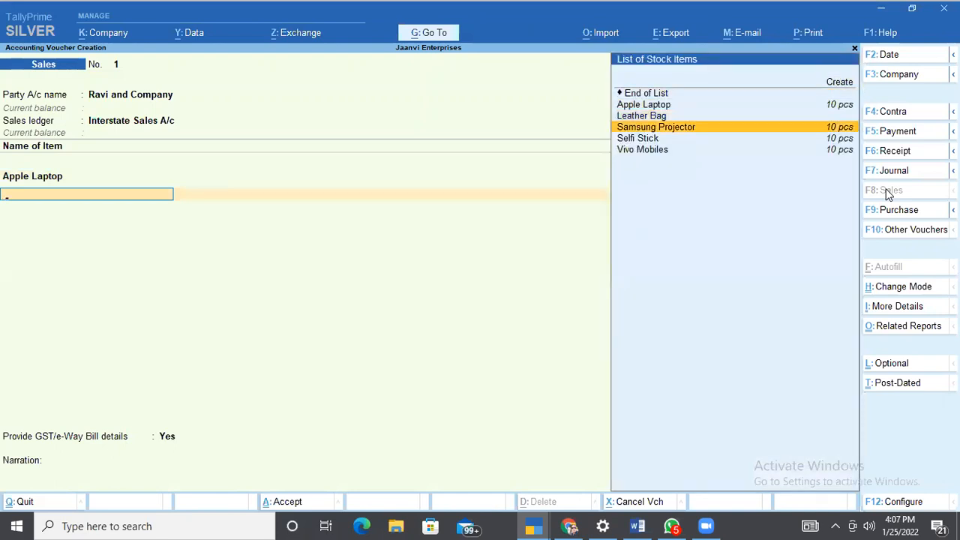
key("Return")
type("2")
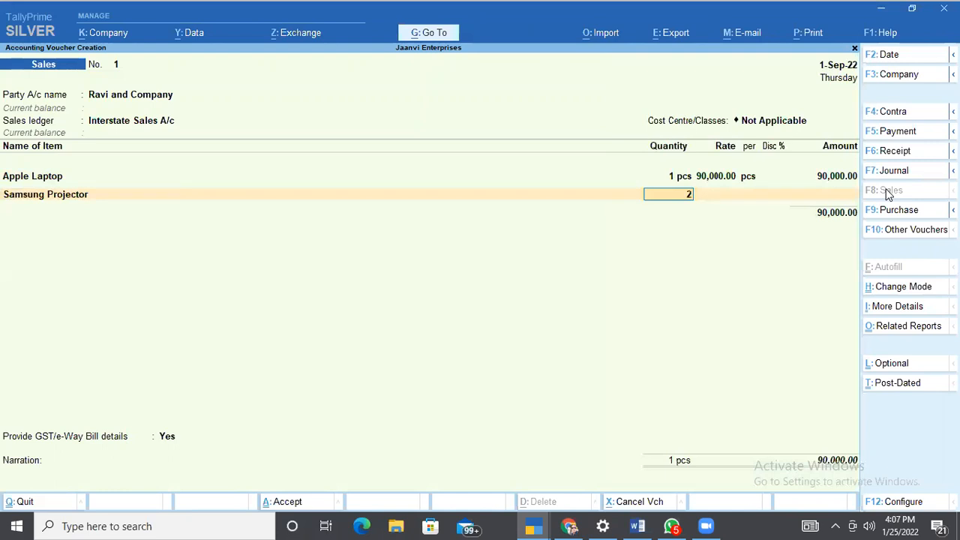
key("Return")
type("35000")
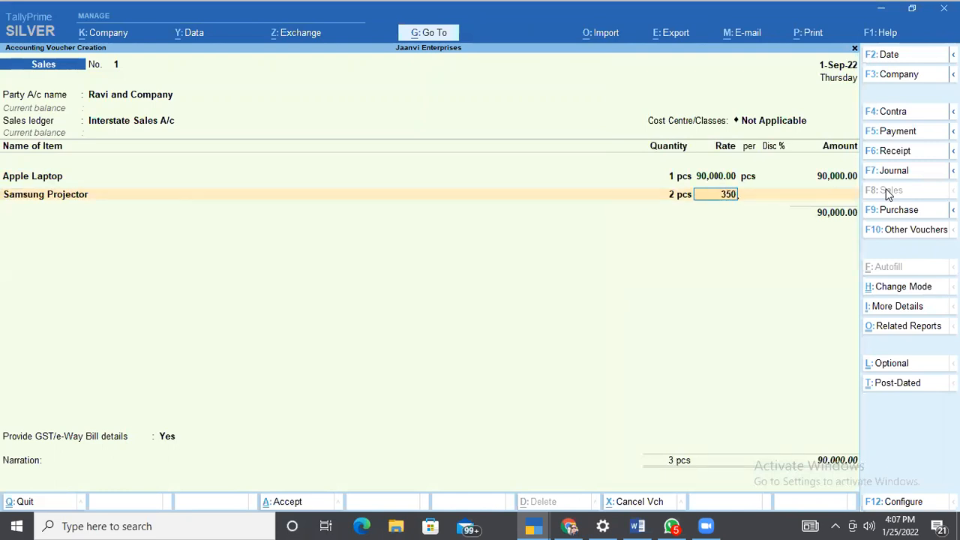
key("Return")
key("Return")
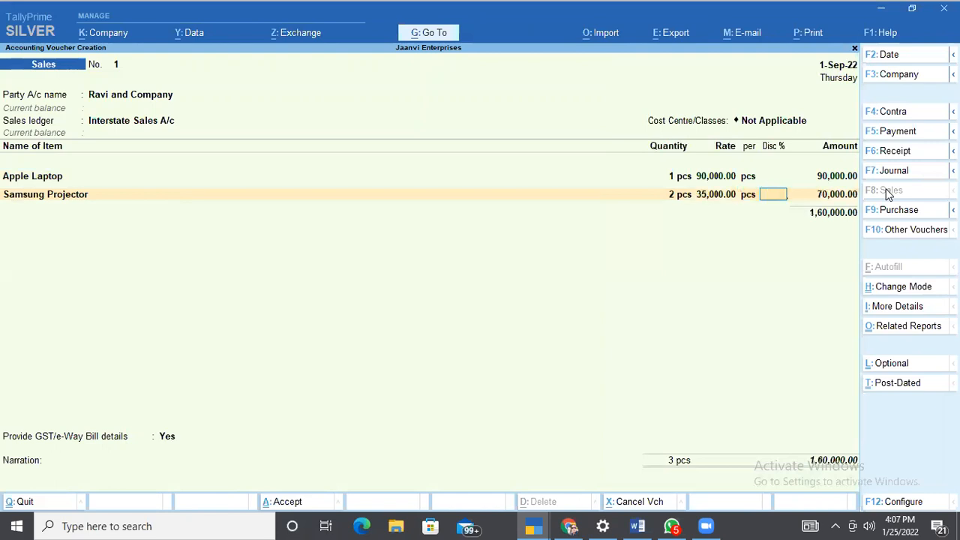
key("Return")
key("Return")
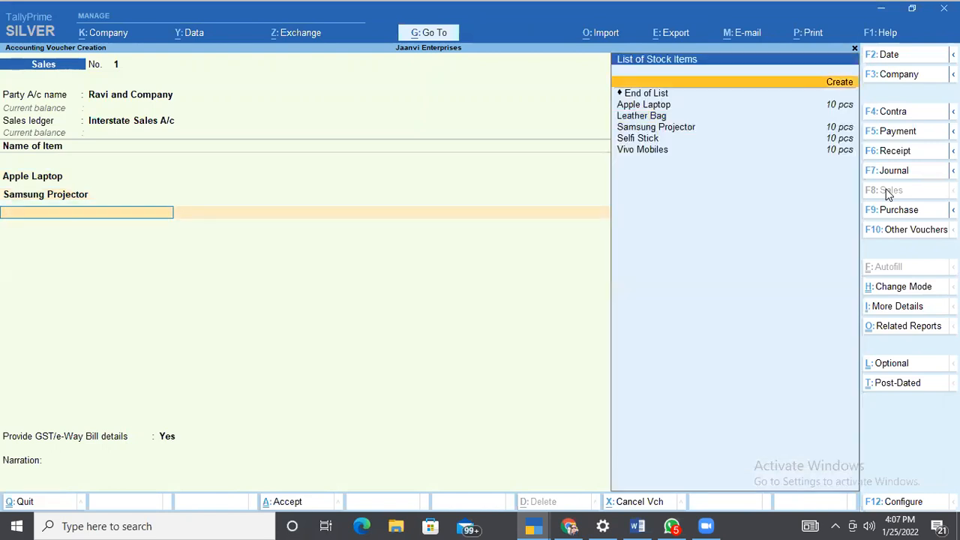
Add 3 pcs of Selfi Stick at a rate of 3,000 as the third item, without discount
key("Down")
key("Down")
key("Down")
key("Down")
key("Down")
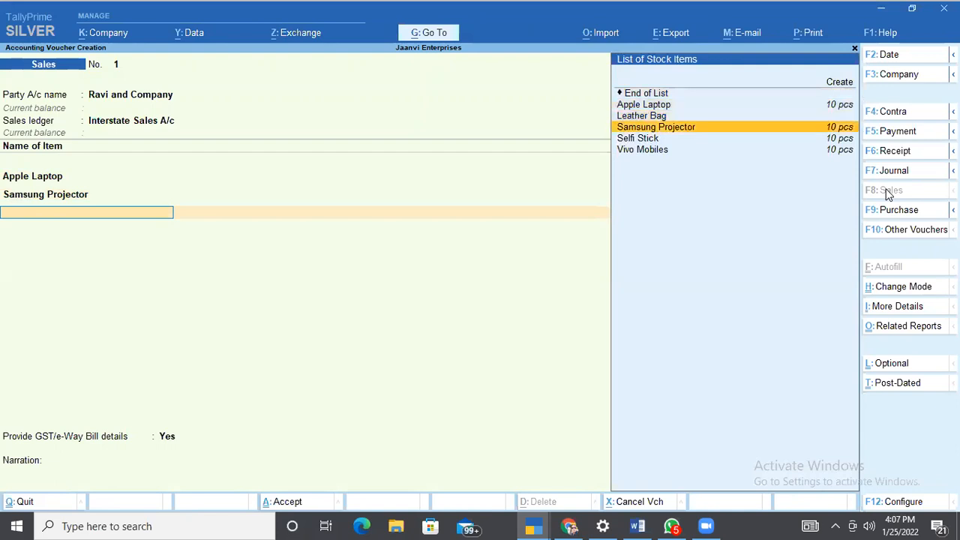
key("Return")
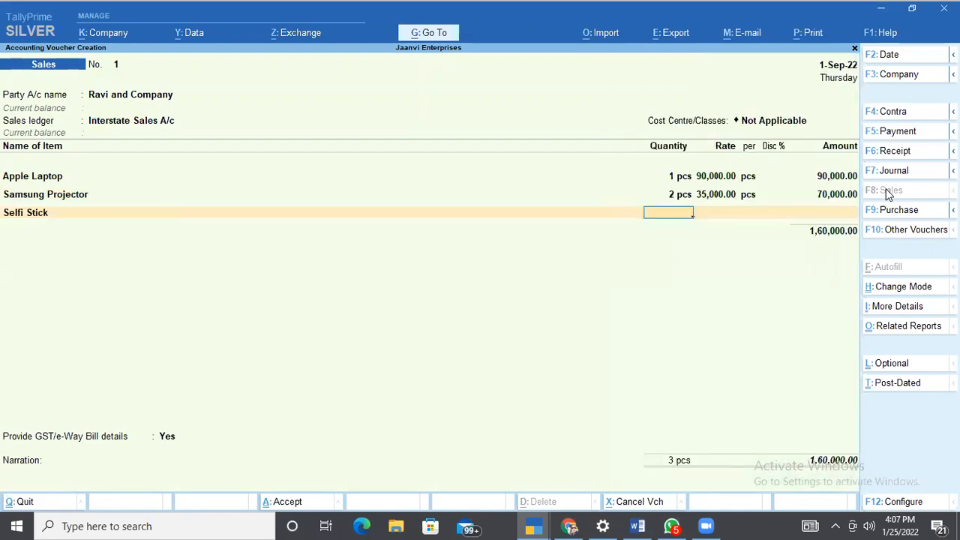
type("3")
key("Return")
type("3000")
key("Return")
key("Return")
key("Return")
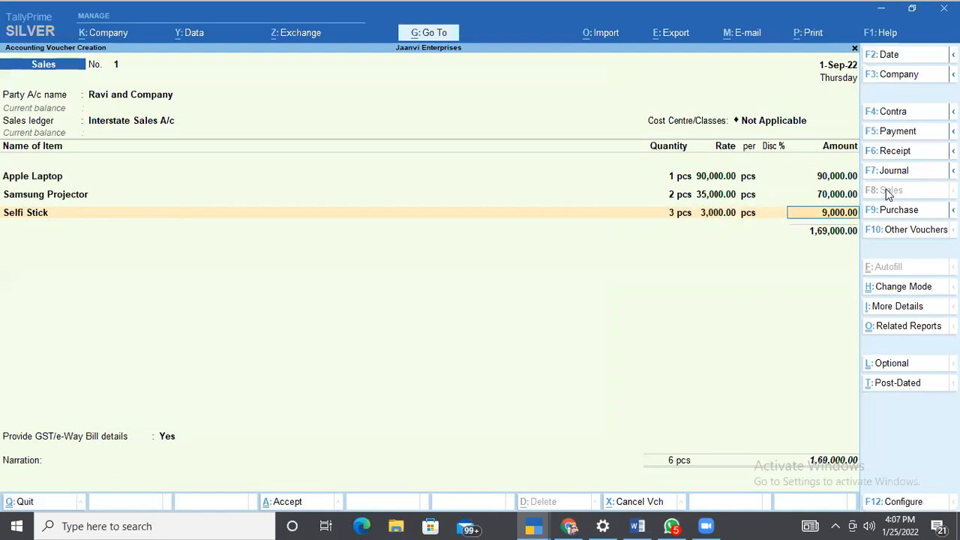
key("Return")
Add 7 pcs of Vivo Mobiles at a rate of 18,000 as the fourth item and end the item list
key("Down")
key("Down")
key("Down")
key("Down")
key("Down")
key("Down")
key("Down")
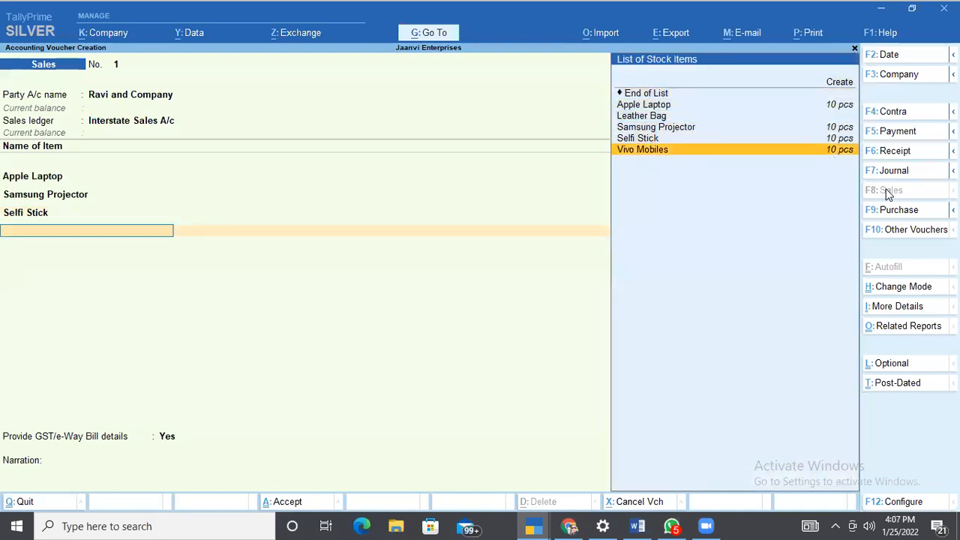
key("Return")
key("Return")
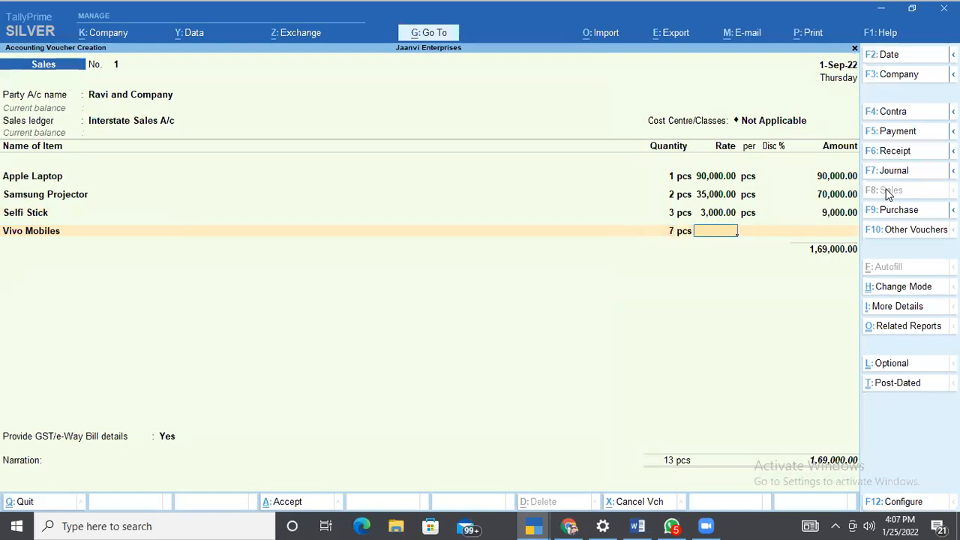
type("2")
key("BackSpace")
type("18,000")
key("Return")
key("Return")
key("Return")
key("Return")
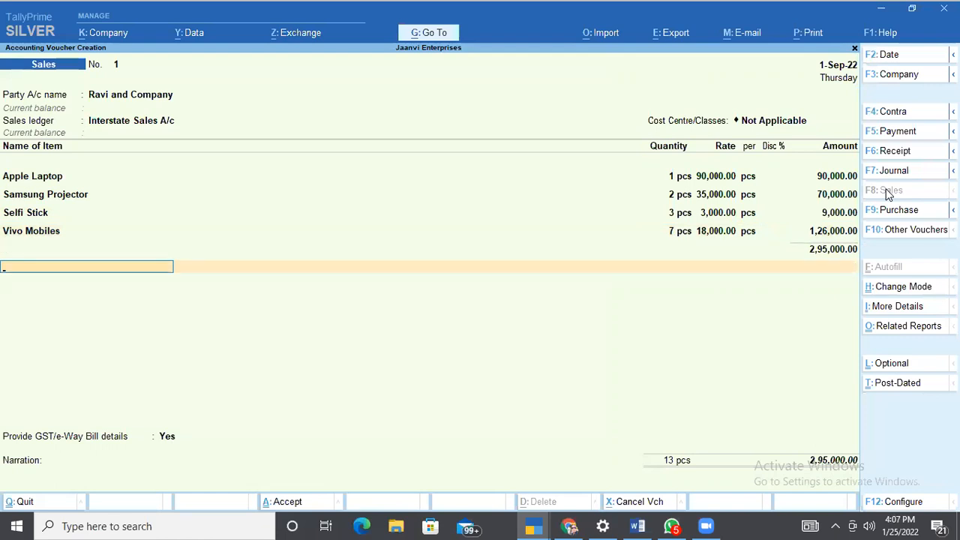
Create a tax ledger named Output Igst under Duties & Taxes from within the sales voucher
key("alt+c")
type("Outp")
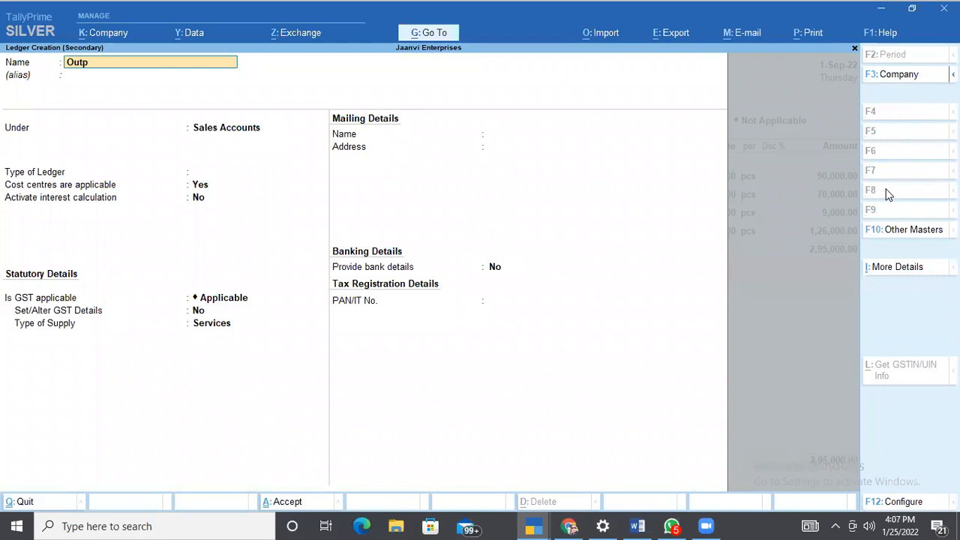
type("ut igst")
key("Return")
key("Return")
type("D")
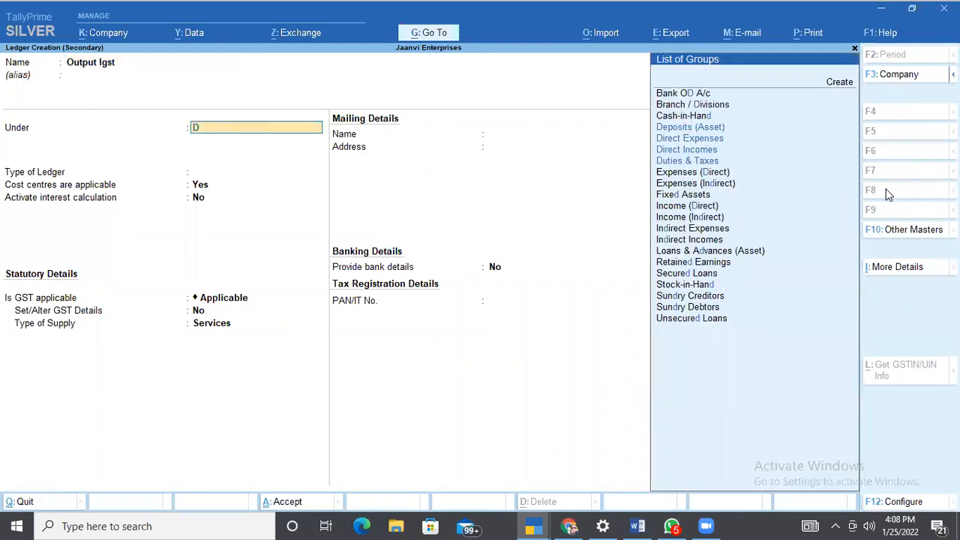
key("Down")
key("Down")
key("Down")
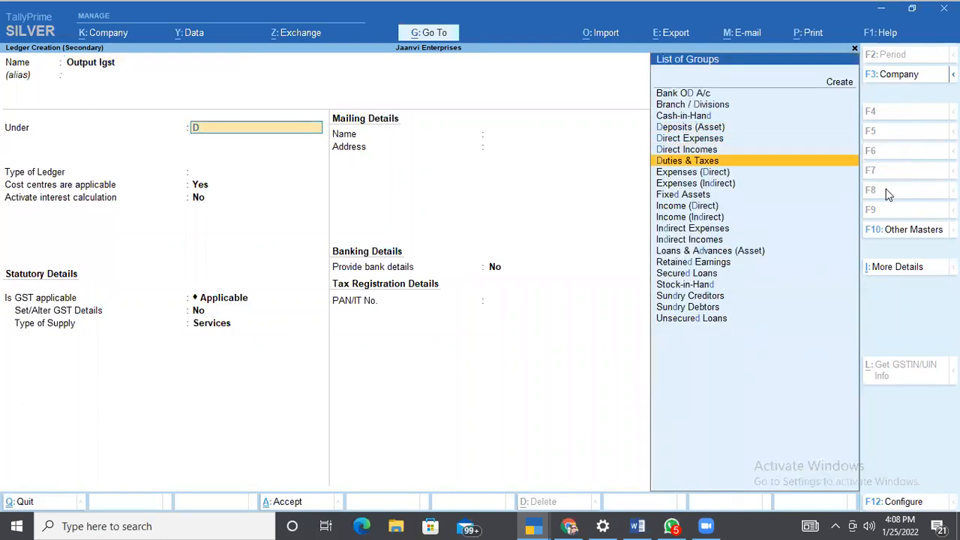
key("Return")
Set the Output Igst ledger's duty type to GST and tax type to Integrated Tax, and save it into the voucher
key("Up")
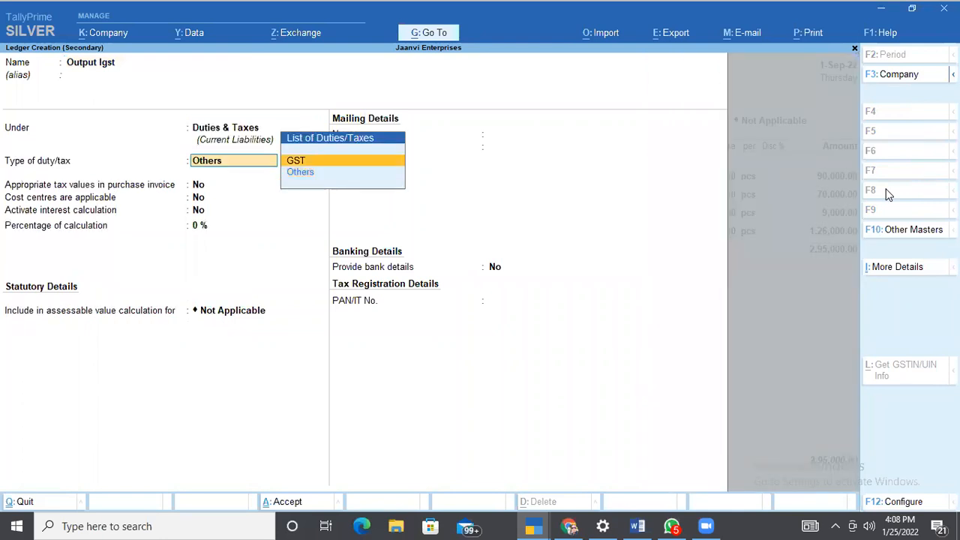
key("Return")
key("Down")
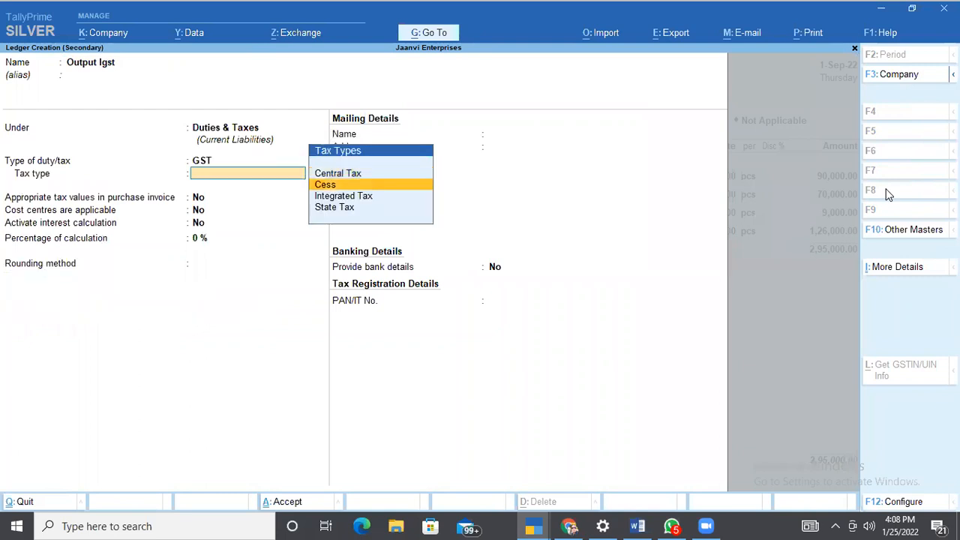
key("Down")
key("Return")
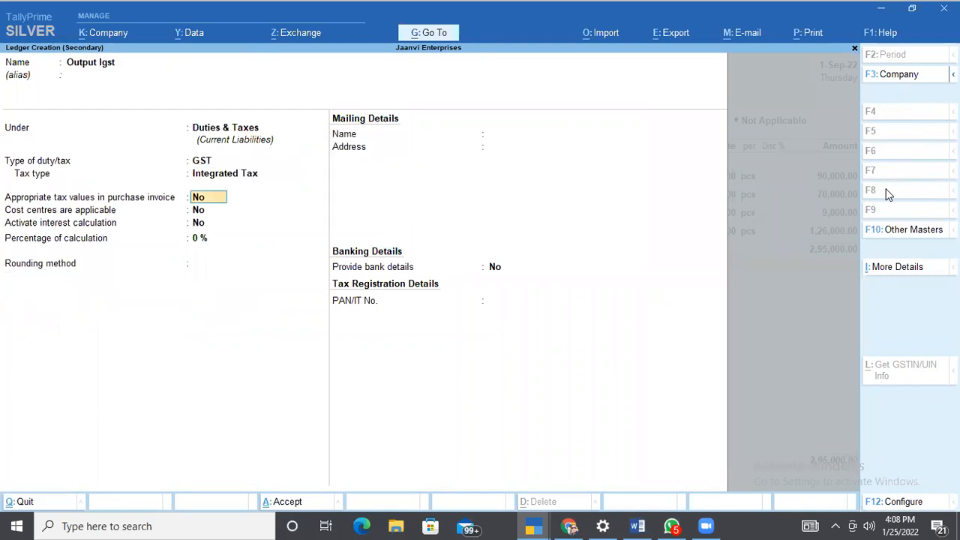
key("ctrl")
key("ctrl+a")
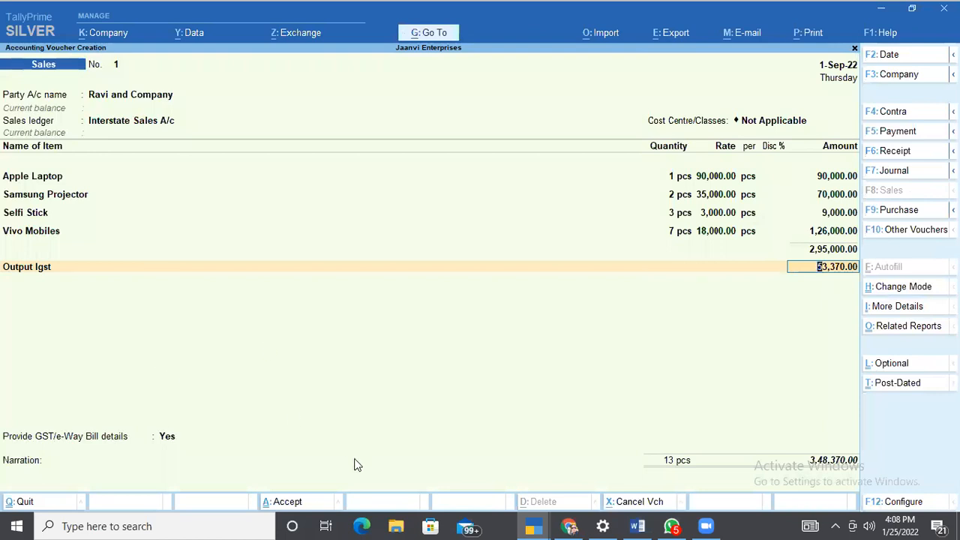
Open the voucher's GST tax analysis in detailed view and examine the integrated tax rate and amount for each item
key("alt+a")
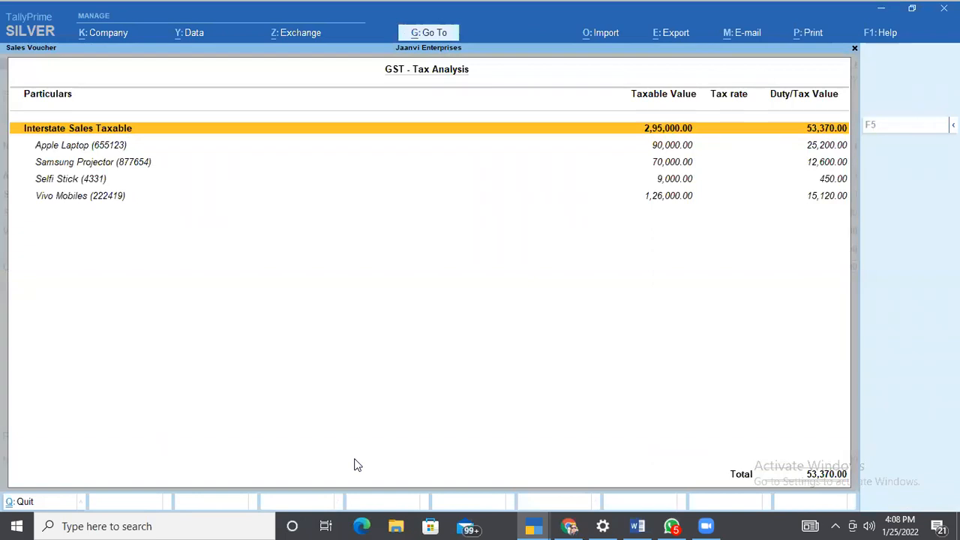
key("F5")
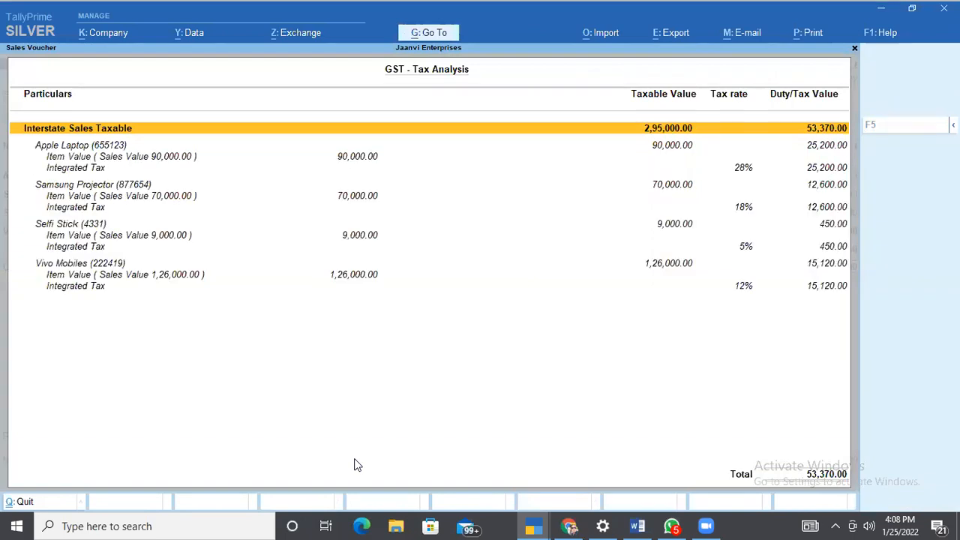
key("Down")
key("Down")
key("Down")
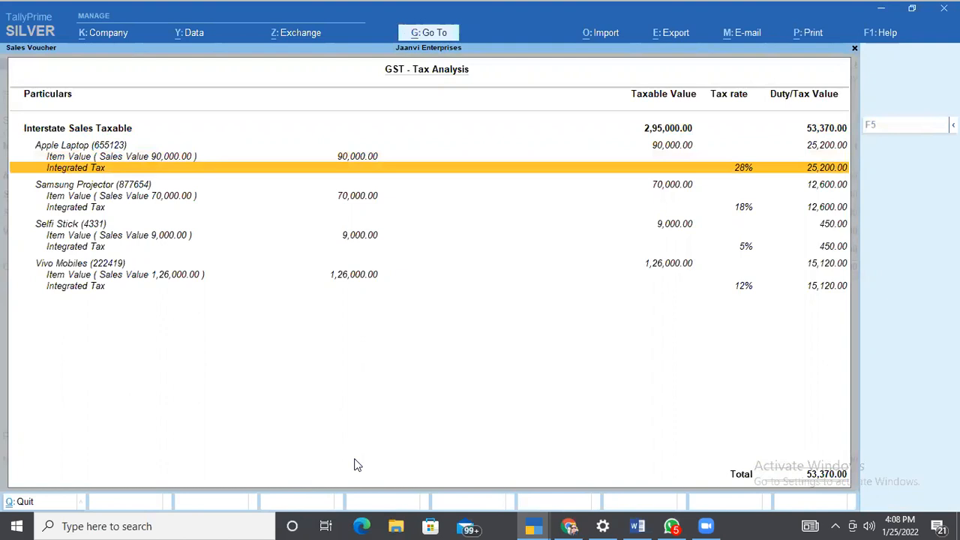
Go through the integrated tax lines down to Vivo Mobiles, check the total, and return to the sales voucher
key("Down")
key("Down")
key("Down")
key("Down")
key("Down")
key("Down")
key("Down")
key("Down")
key("Down")
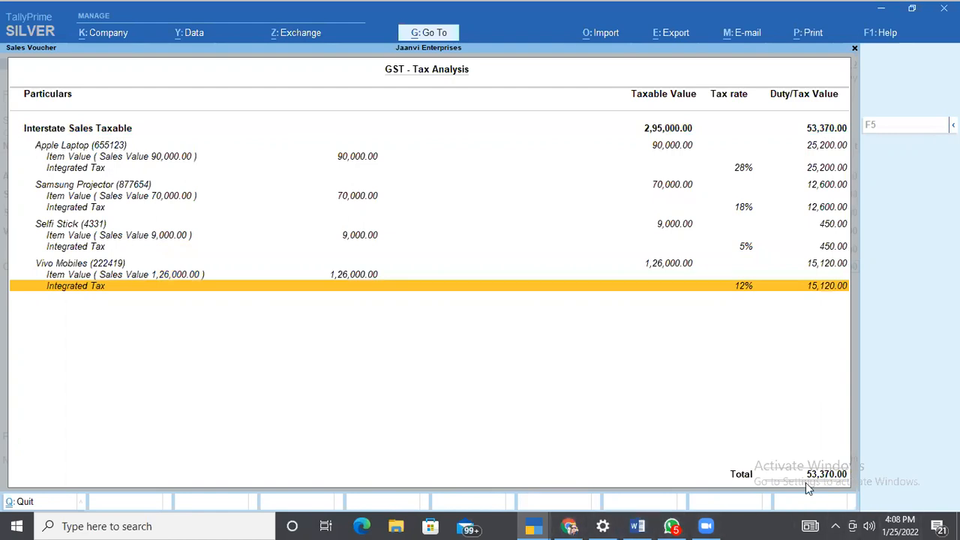
key("Escape")
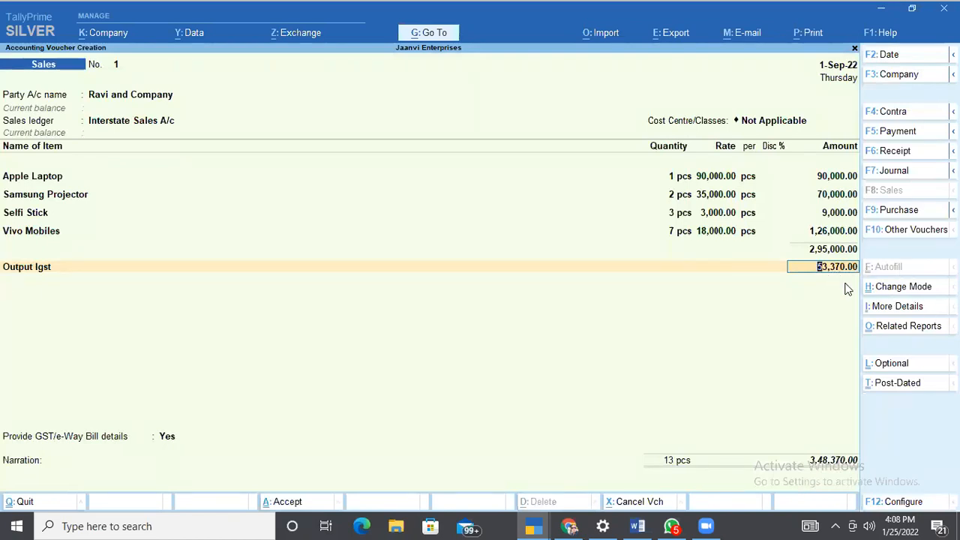
Set Provide GST/e-Way Bill details to No and accept a bill-wise New Ref 1 for Ravi and Company
key("Return")
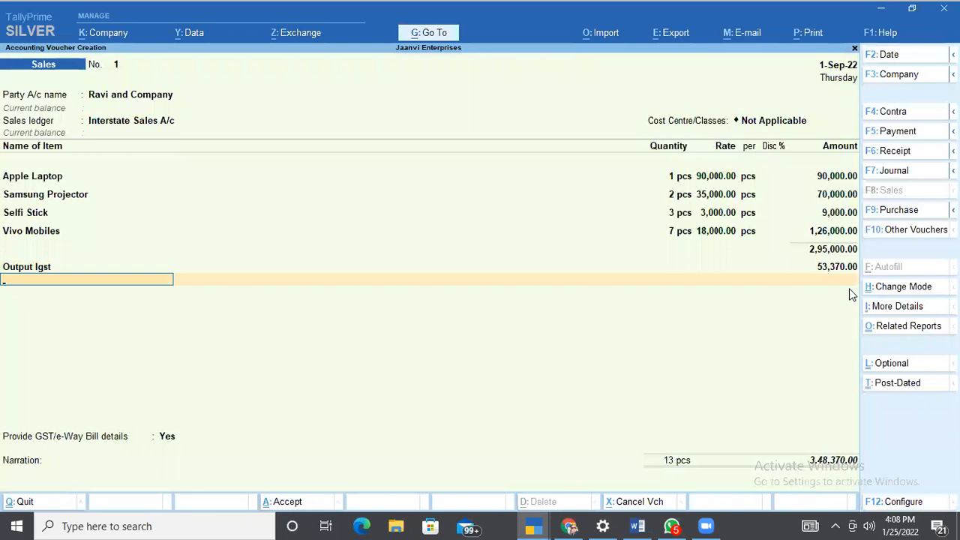
key("Return")
key("Up")
key("Return")
key("Return")
key("Return")
key("Return")
key("Return")
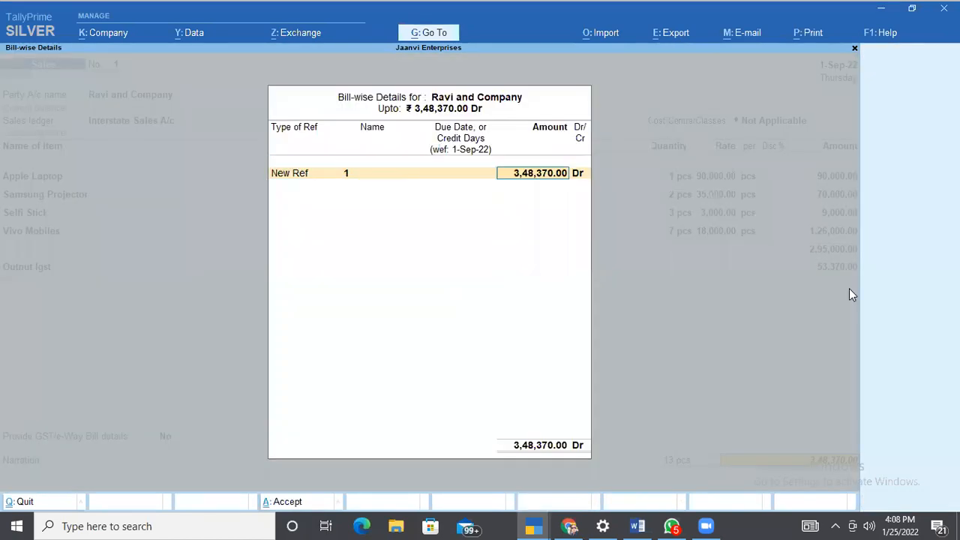
key("Return")
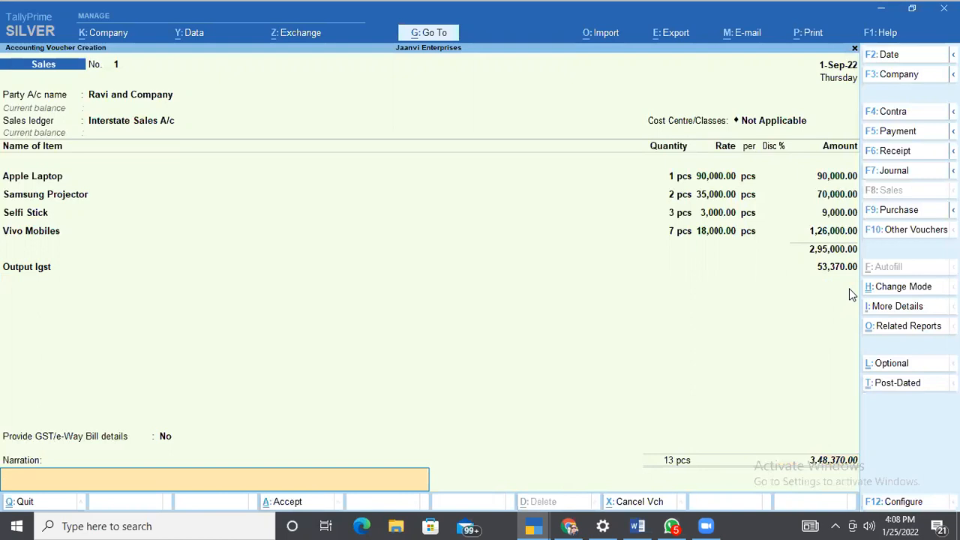
Go back from the narration to the blank ledger line below Output Igst
key("BackSpace")
key("BackSpace")
key("BackSpace")
key("BackSpace")
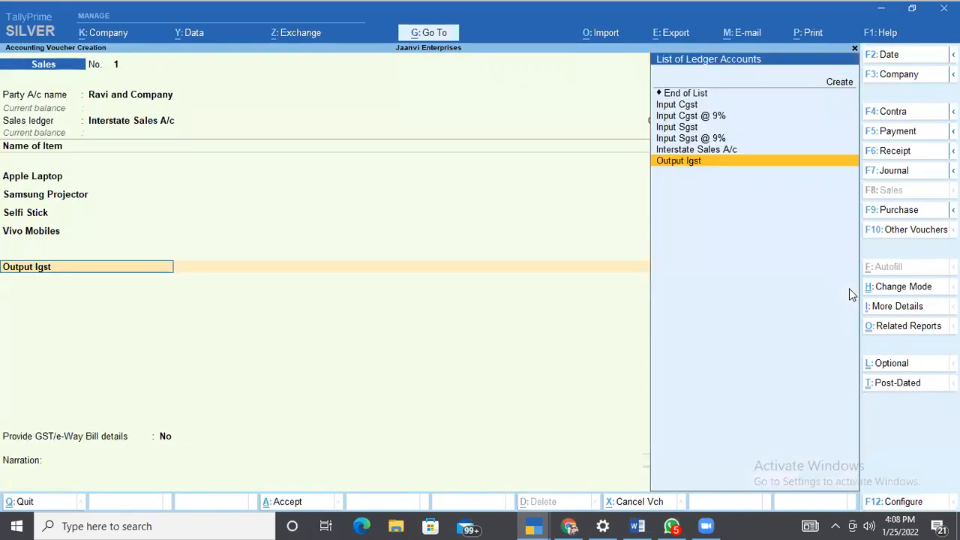
key("Return")
key("Return")
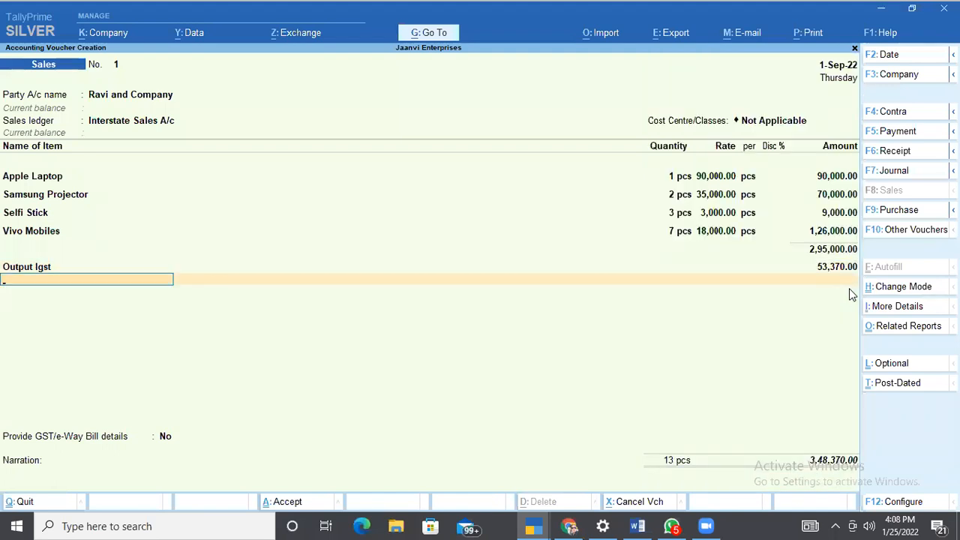
Create a ledger named Freight Charges under Direct Expenses from within the sales voucher
key("alt")
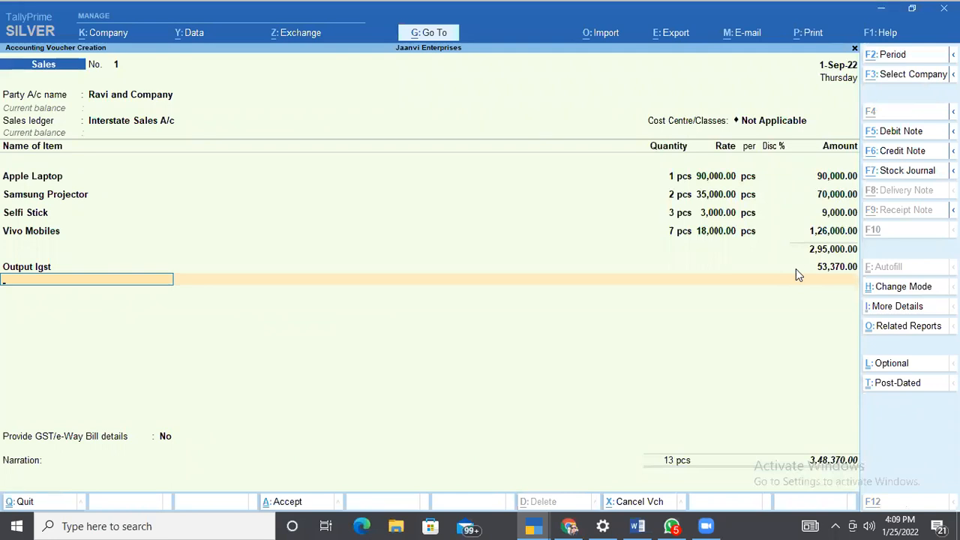
key("alt+c")
type("Fre")
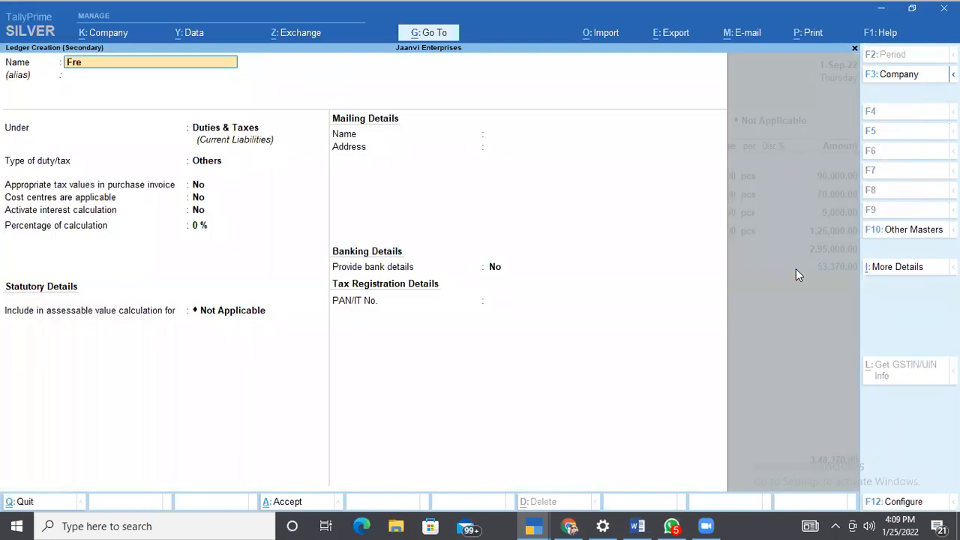
type("ight Charges")
key("Return")
key("Return")
type("D")
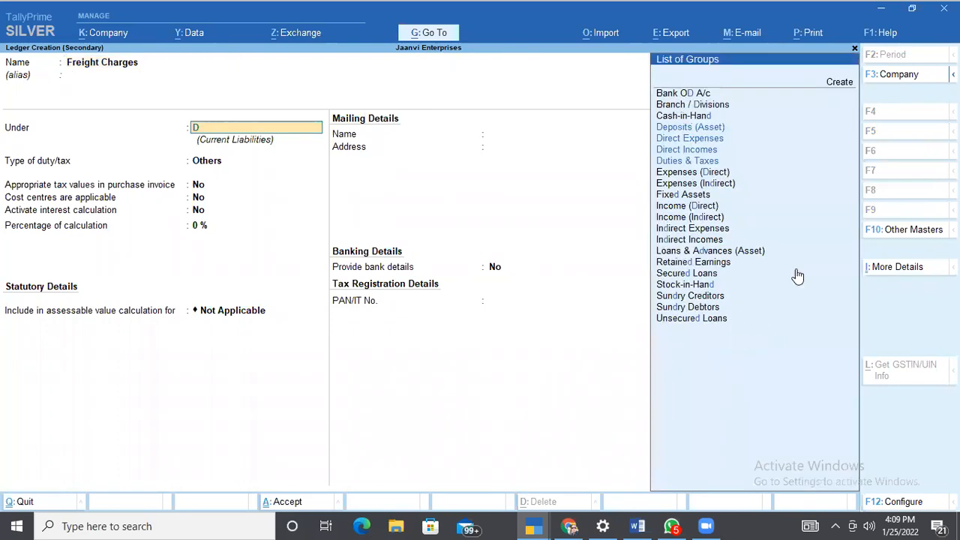
key("Up")
key("Up")
key("Up")
key("Down")
key("Down")
key("Up")
key("Return")
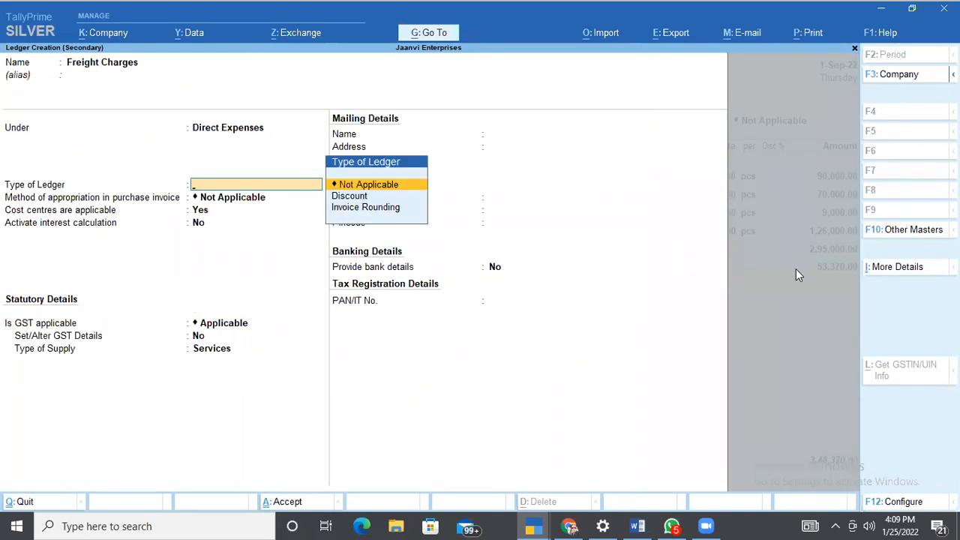
Set the Freight Charges ledger's method of appropriation to Appropriate by Qty, with type of ledger Not Applicable, and save it
key("Return")
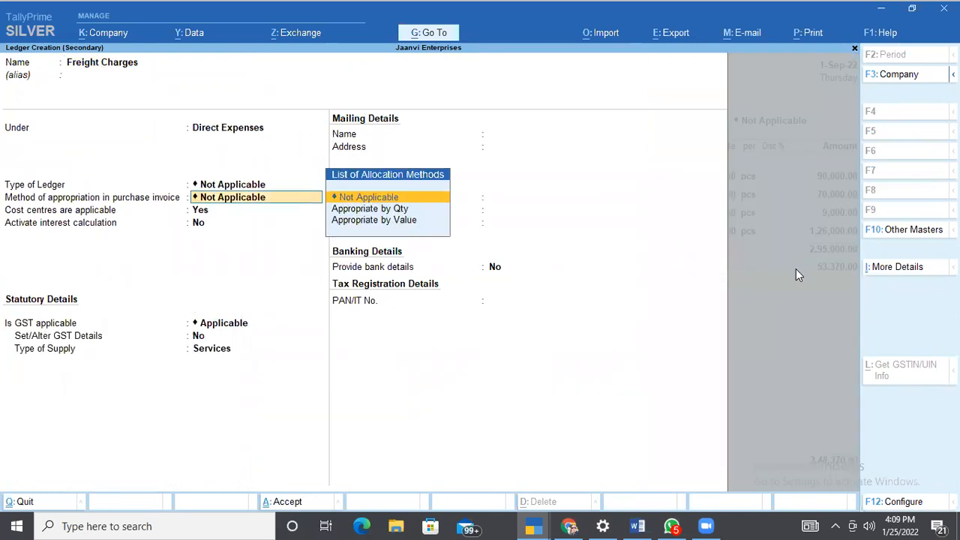
key("ctrl")
key("Down")
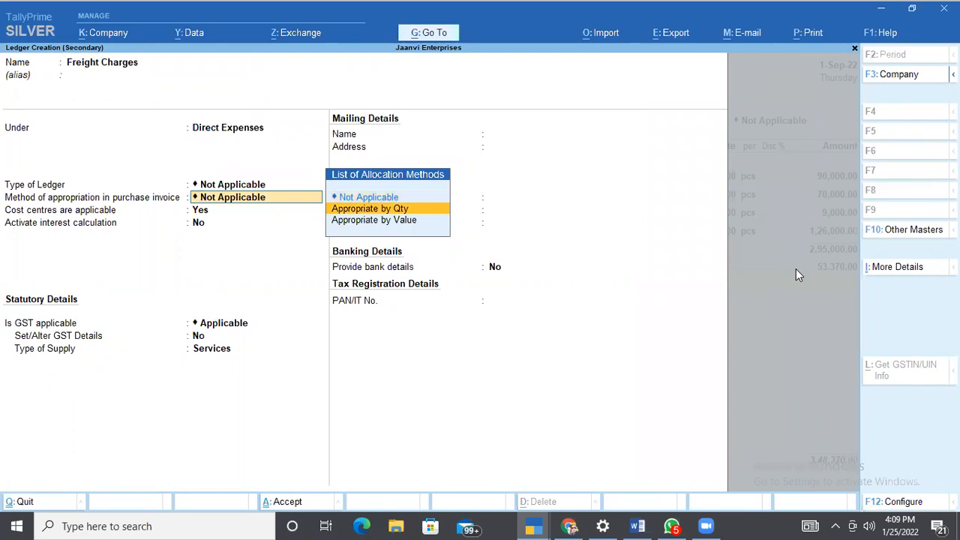
key("Return")
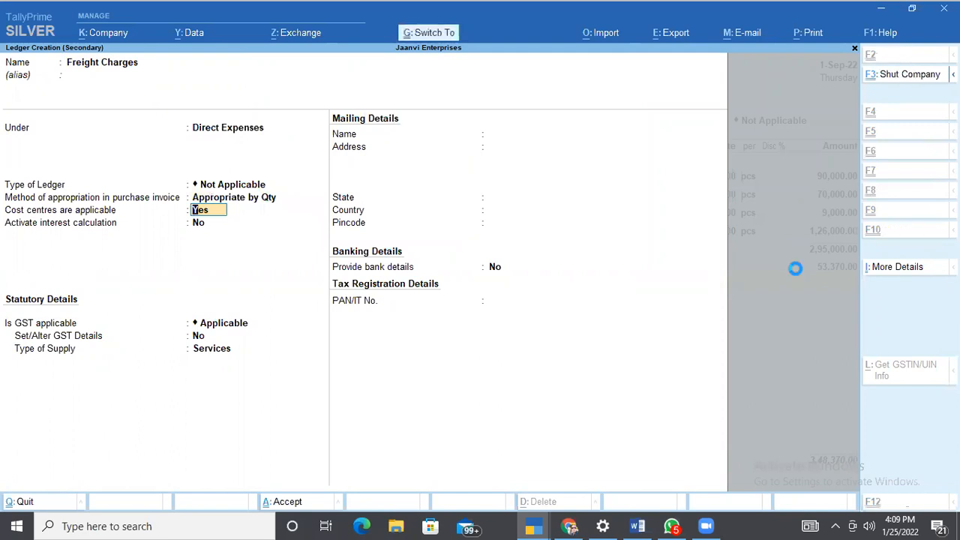
key("ctrl+a")
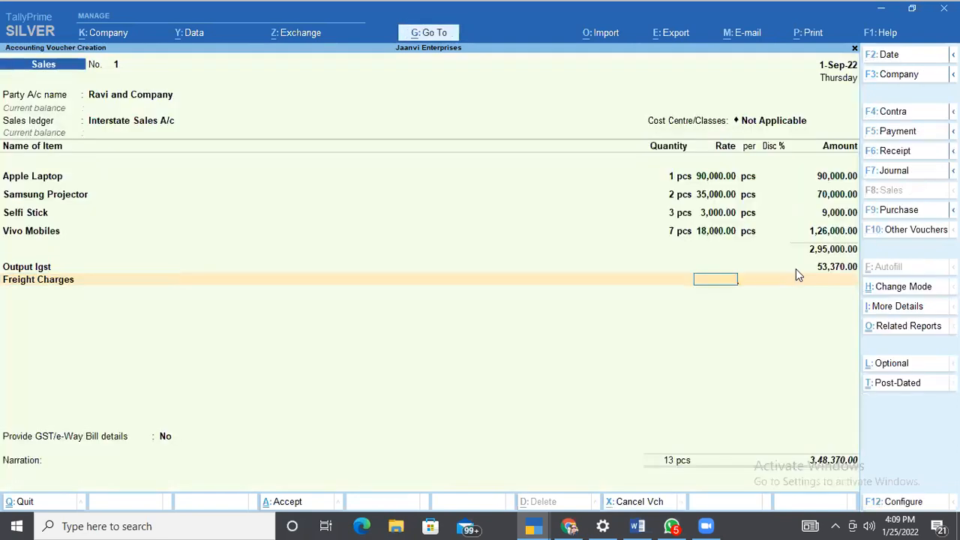
Set the Freight Charges rate to 10% in the sales voucher
type("10")
key("Return")
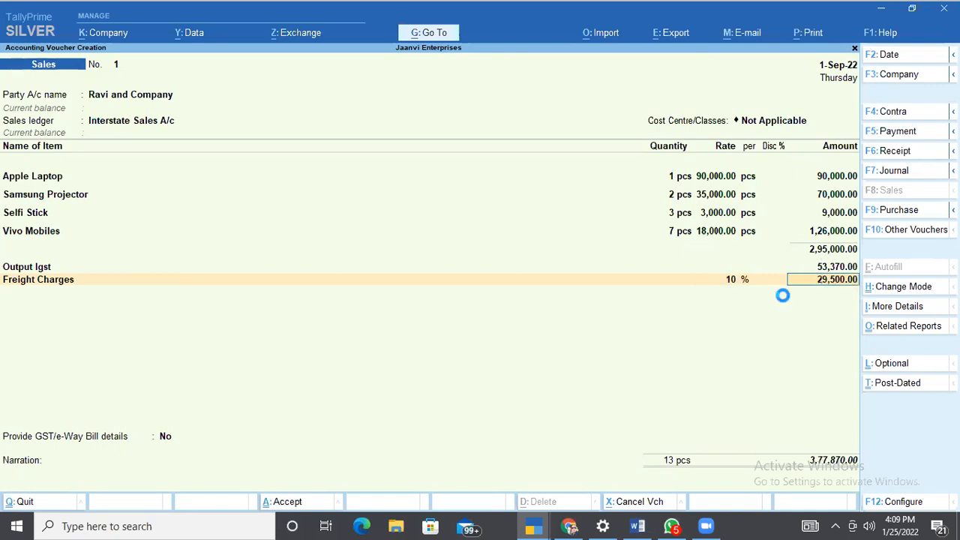
key("Return")
key("Escape")
Alter the Freight Charges ledger so that cost centres are not applicable, and save it
key("BackSpace")
key("BackSpace")
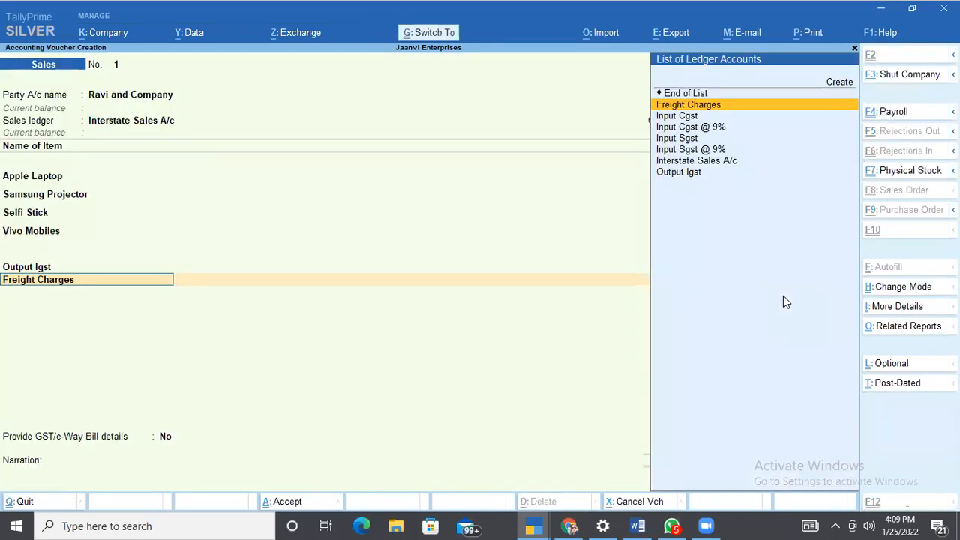
key("ctrl+Return")
key("Return")
key("Return")
key("Return")
key("Return")
key("Return")
type("n")
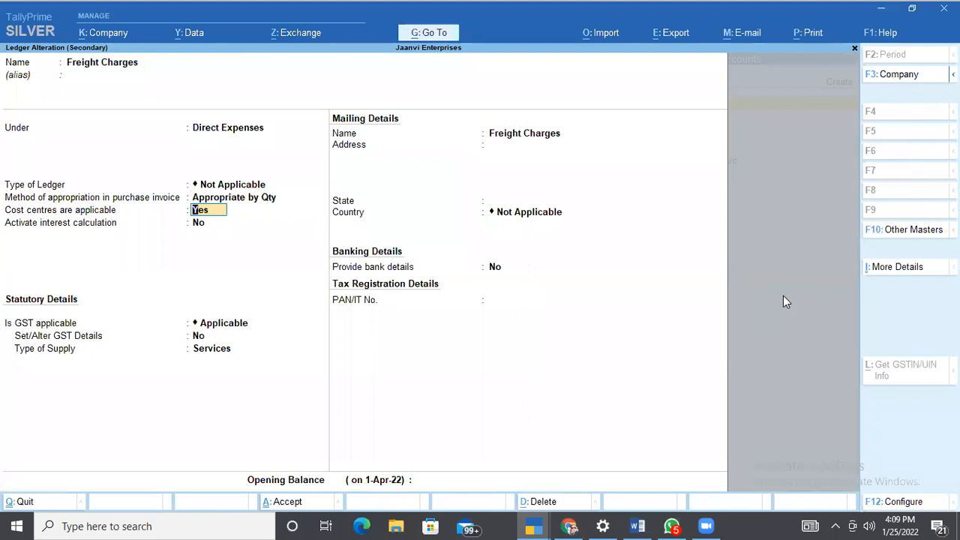
key("ctrl+a")
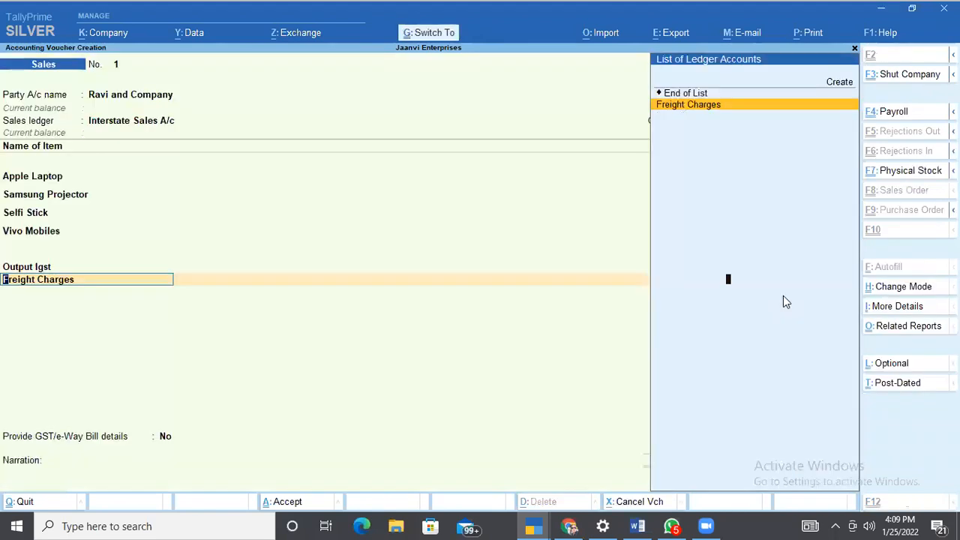
Accept the 10% Freight Charges line, end the ledger list, and proceed to the bill-wise details
key("Return")
key("Return")
key("Return")
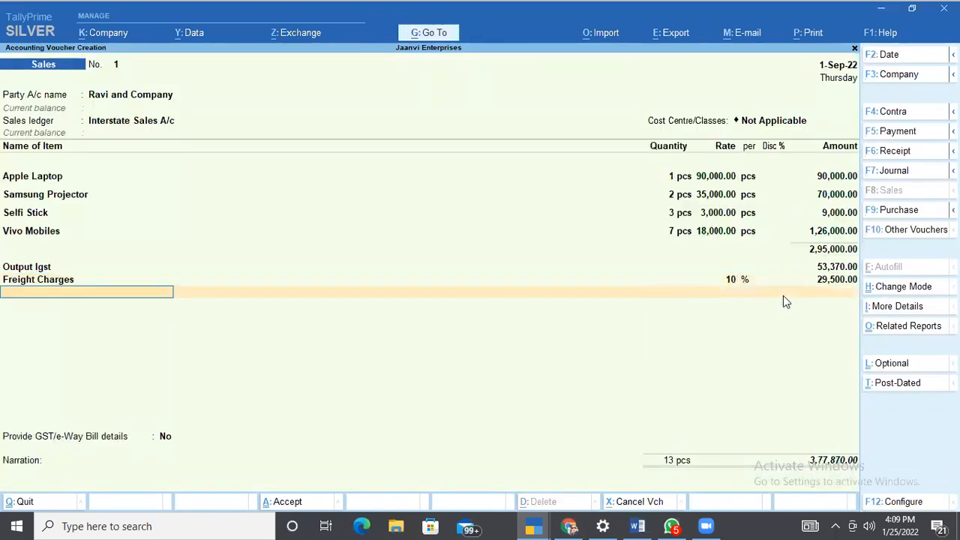
key("Return")
key("Return")
key("Return")
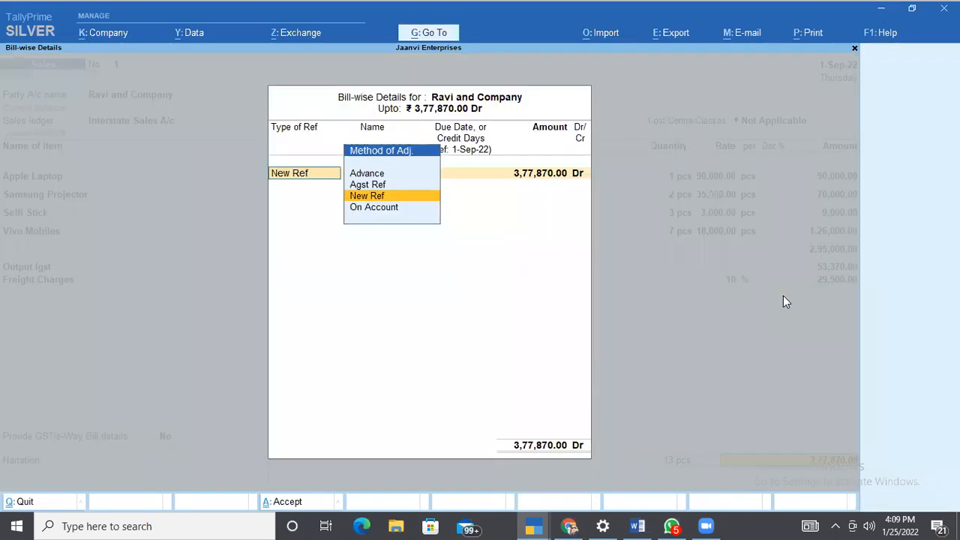
Allocate the full sale amount for Ravi and Company bill-wise as a New Ref named 78
key("Return")
key("Return")
key("Return")
key("BackSpace")
key("BackSpace")
type("78")
key("Return")
key("Return")
key("Return")
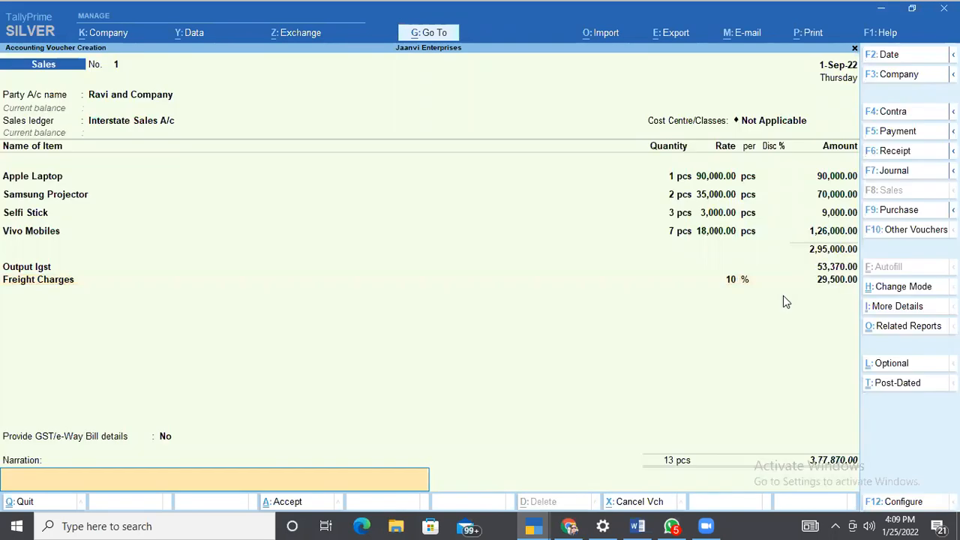
Enter the narration "being goods sold" and save the sales voucher
type("being goods sold")
key("Return")
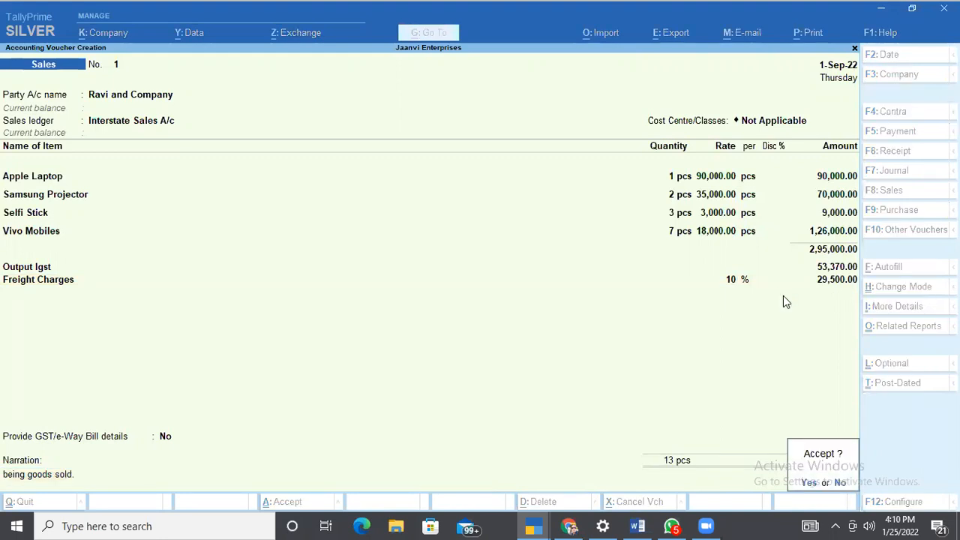
key("Return")
key("Return")
key("Return")
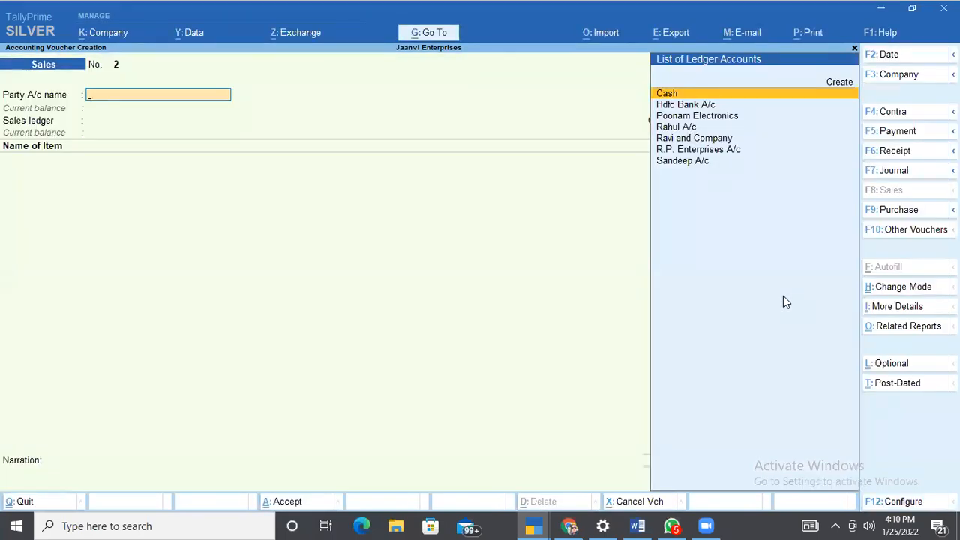
Reopen the saved Ravi and Company sales voucher and show a zoomed print preview of its tax invoice
key("Page_Up")
key("ctrl")
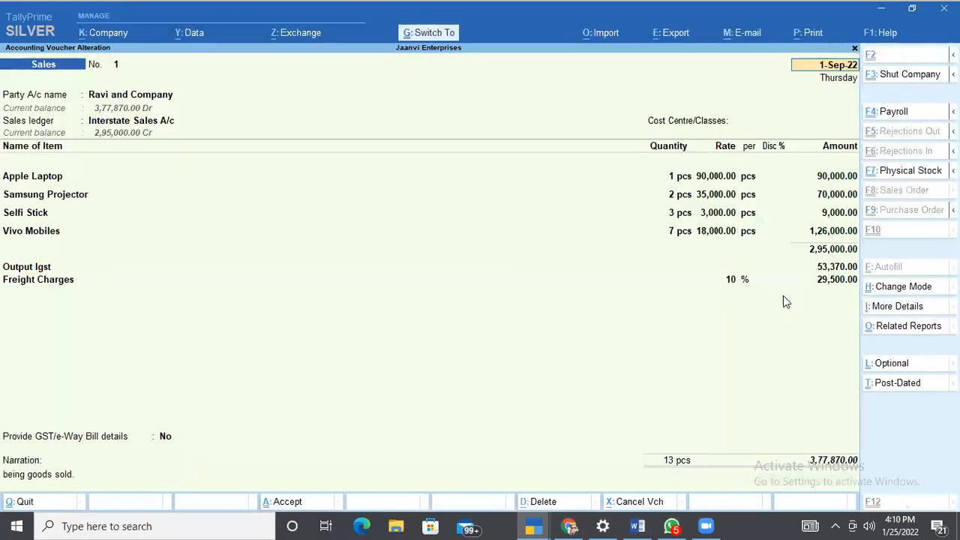
key("ctrl+p")
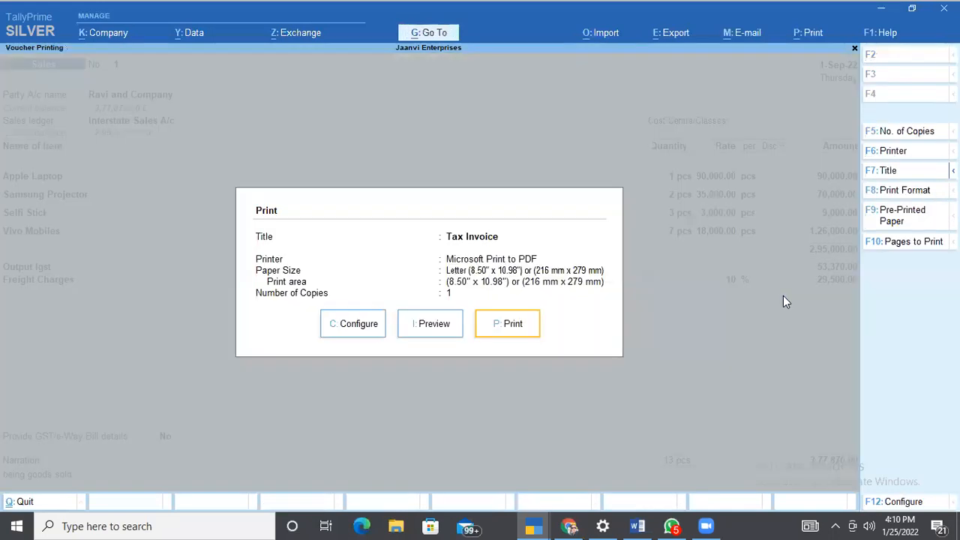
key("i")
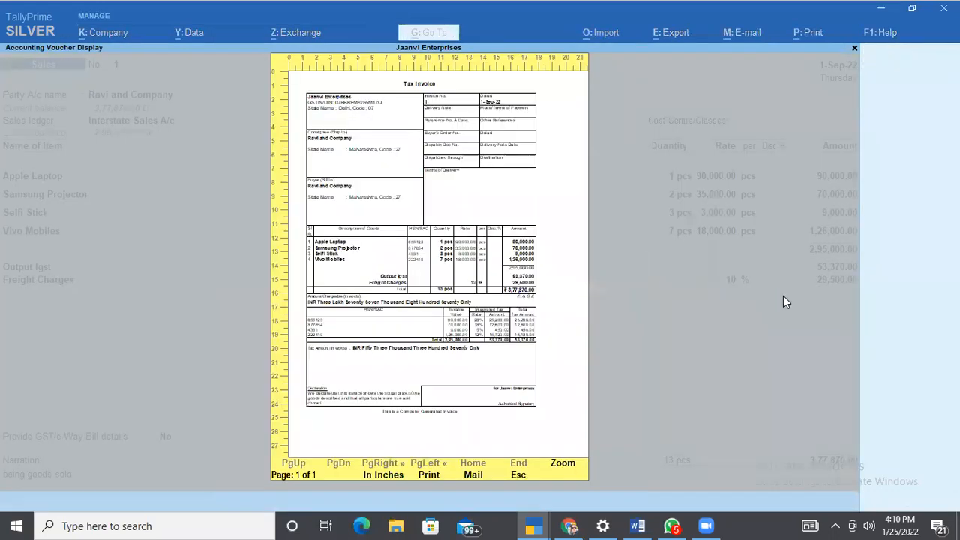
key("alt+z")
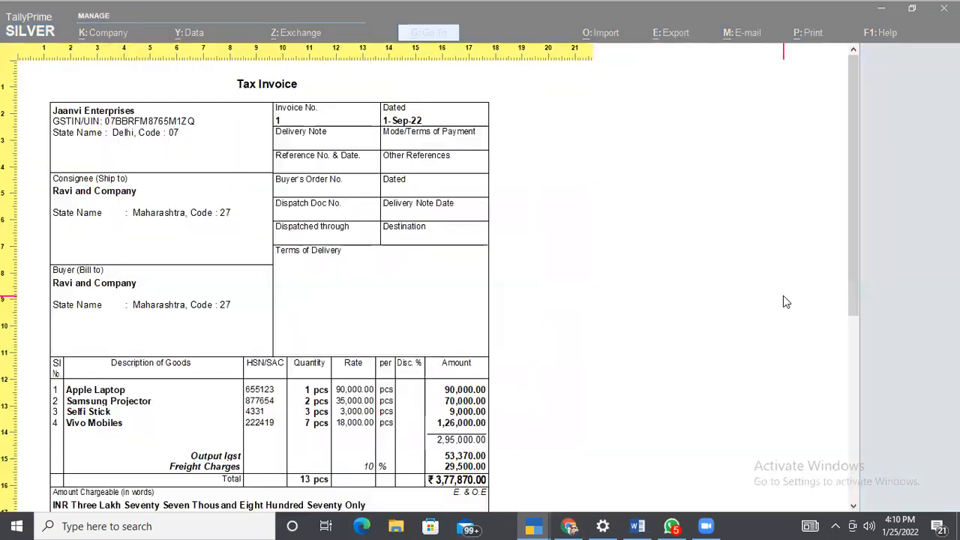
Examine the invoice's items, IGST, freight charges, total and HSN-wise tax breakup, and leave the zoomed view
scroll(783, 295, "down", 3)
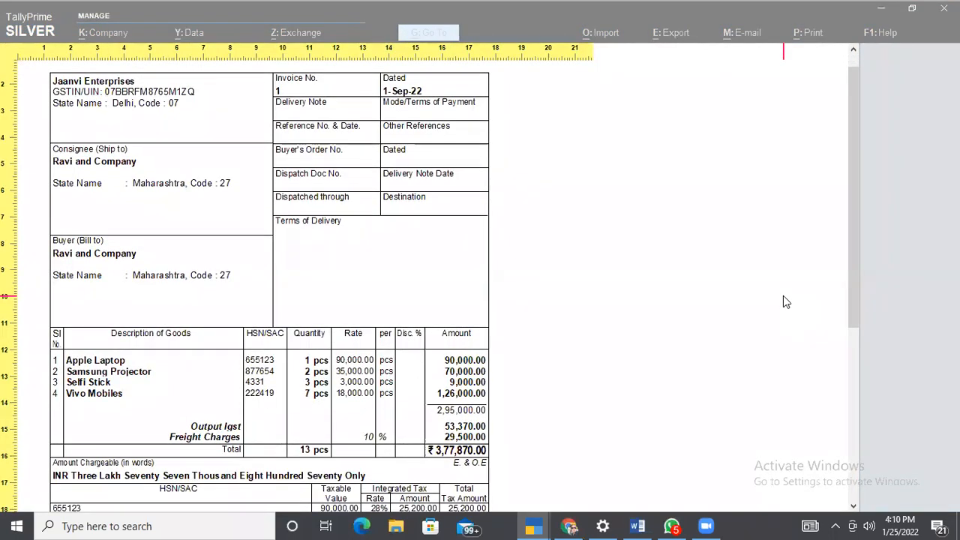
scroll(783, 298, "down", 1)
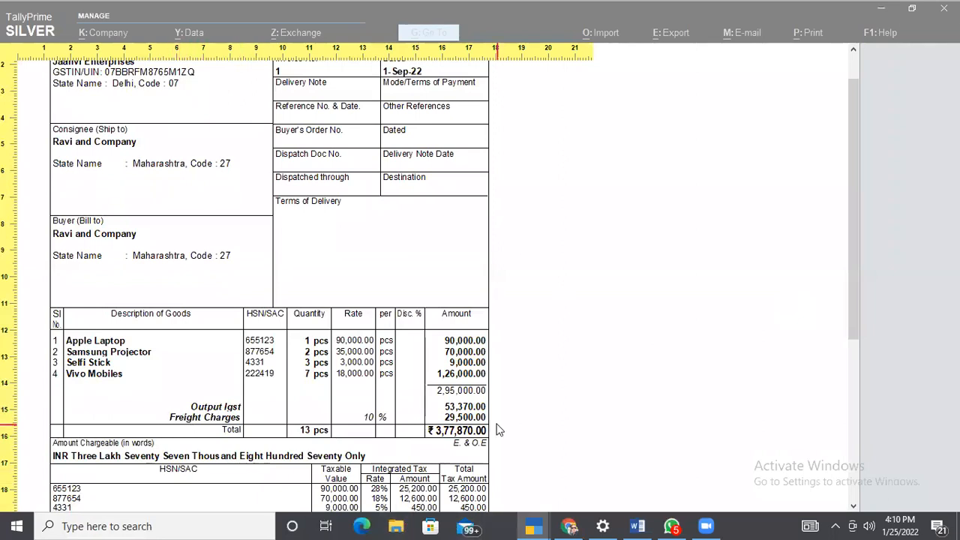
scroll(499, 429, "down", 4)
scroll(499, 429, "down", 6)
scroll(500, 430, "down", 2)
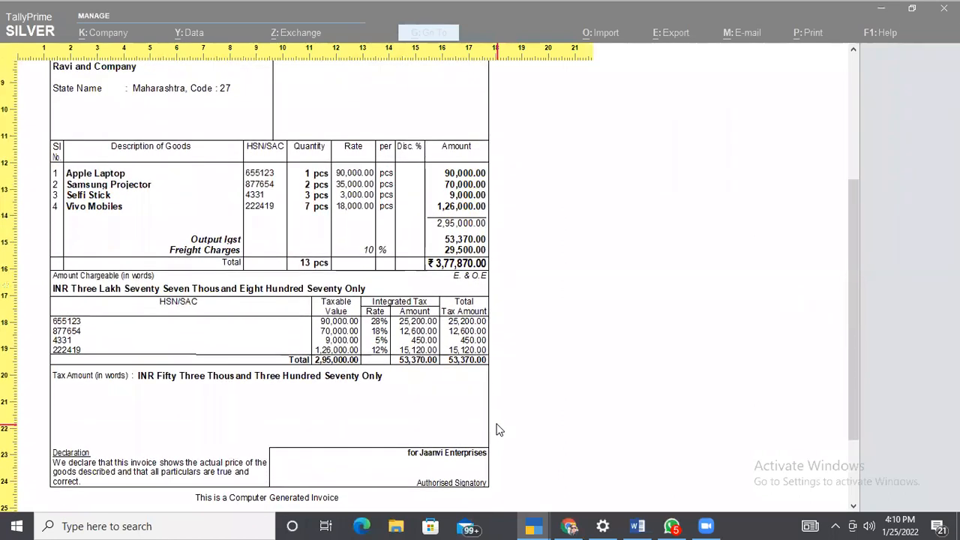
scroll(500, 430, "up", 10)
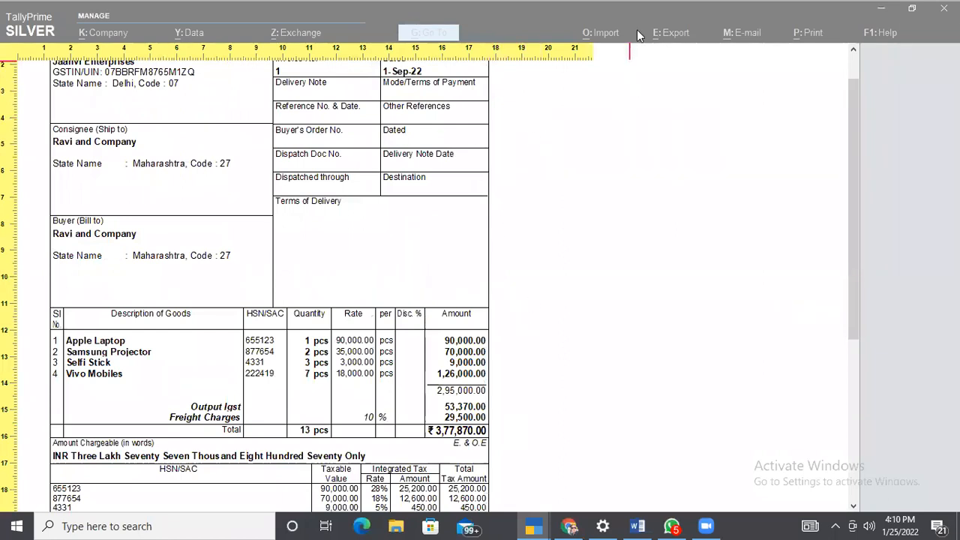
key("Escape")
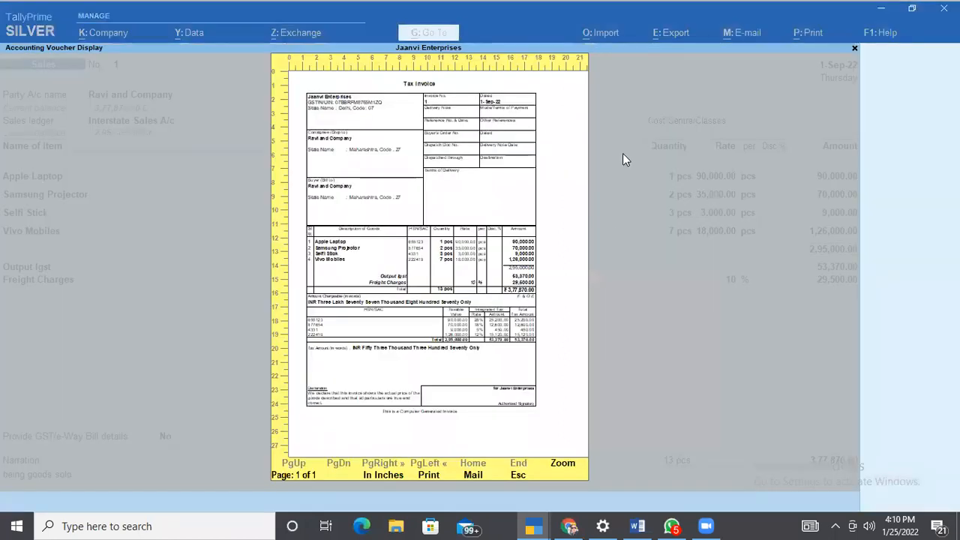